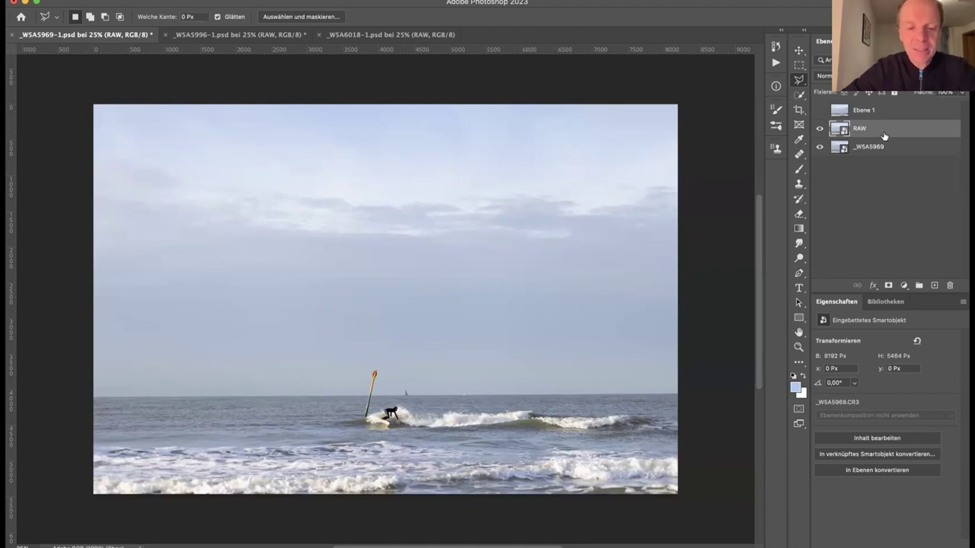
- Compare the whole photo with and without the RAW layer by switching its visibility
left_click(818, 130)
left_click(819, 129)
left_click(818, 129)
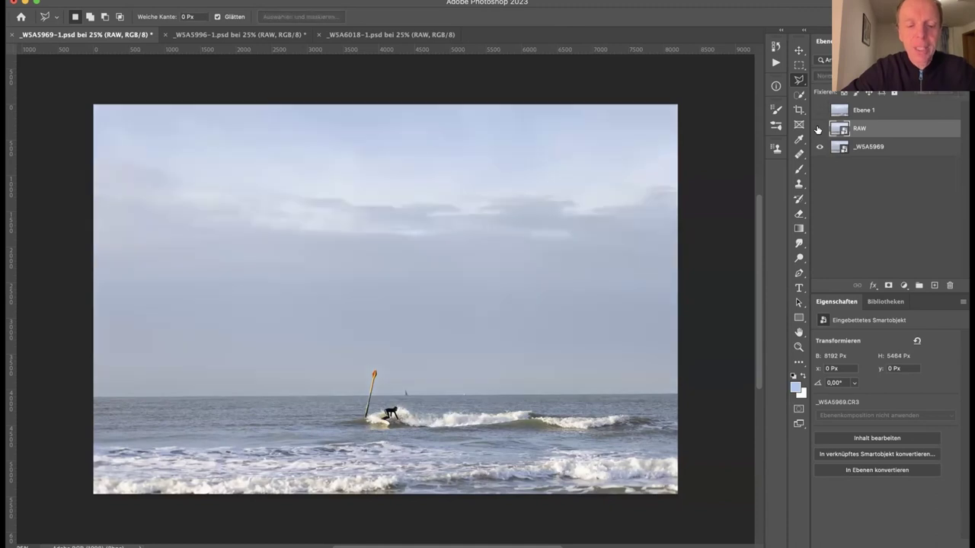
left_click(818, 130)
left_click(819, 129)
left_click(818, 130)
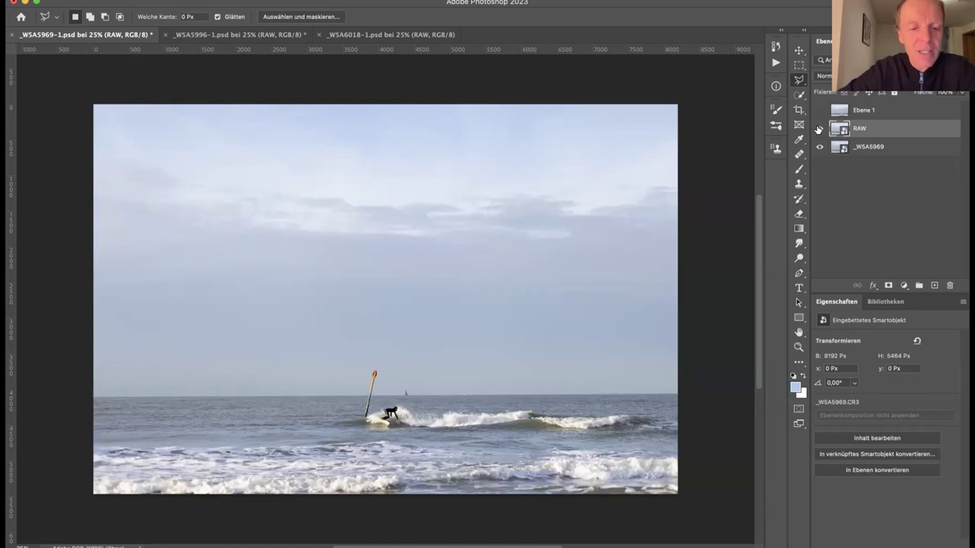
left_click(819, 129)
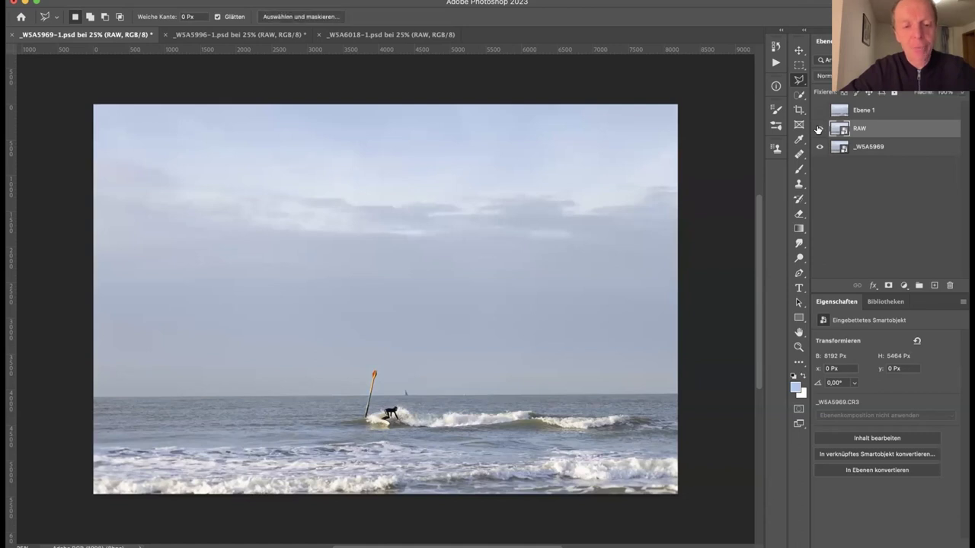
left_click(819, 129)
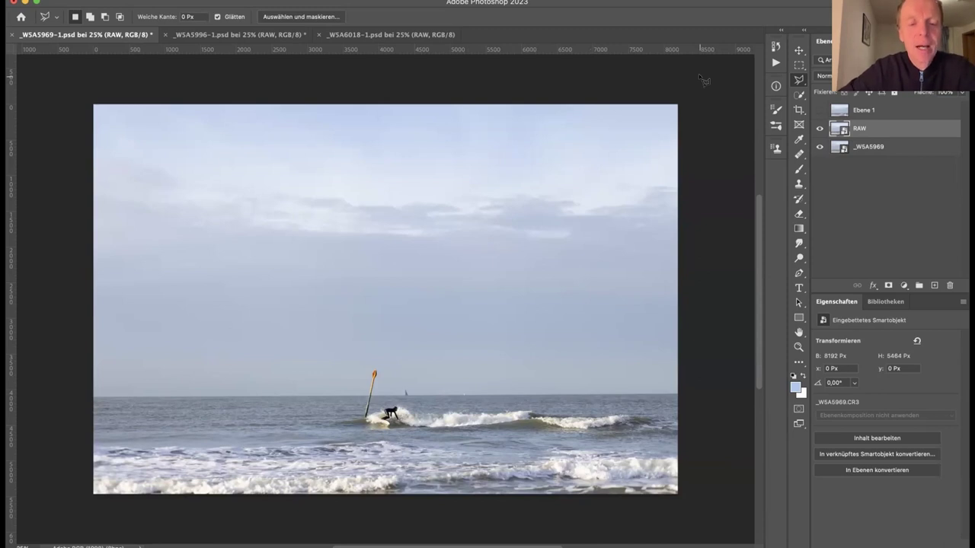
- Examine the pole and the surfer up close with the RAW layer hidden and shown
key("super+plus")
key("super+plus")
key("super+plus")
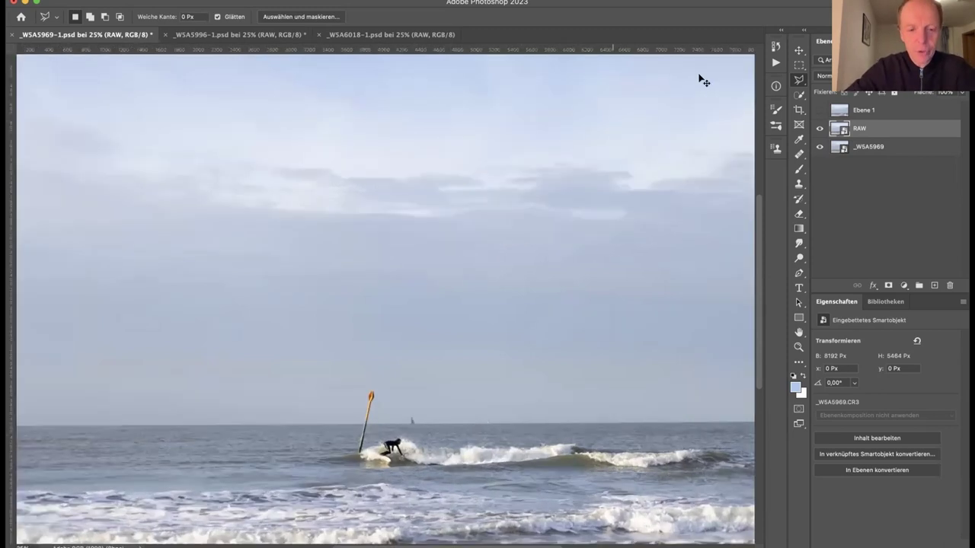
left_click_drag(524, 237, 556, 137)
key("super+plus")
key("super+plus")
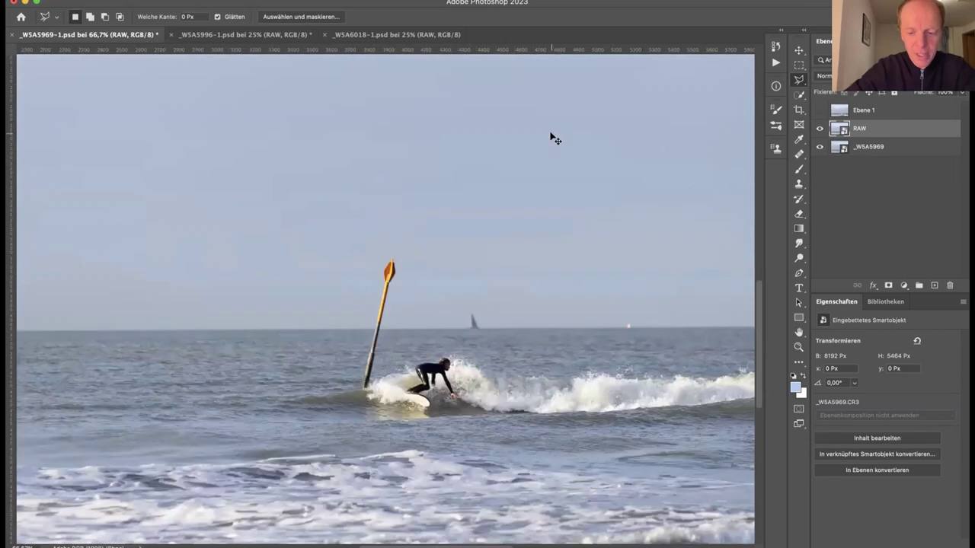
left_click_drag(425, 340, 452, 261)
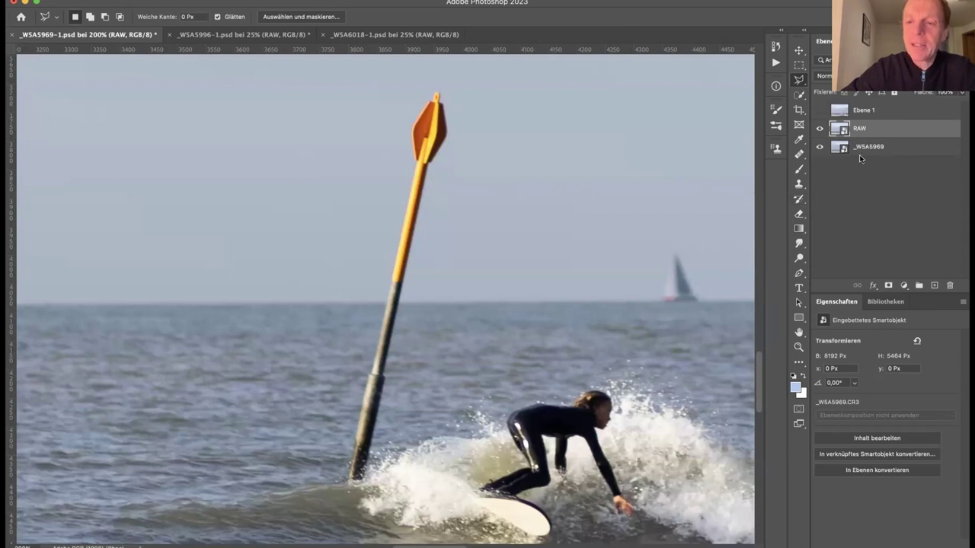
left_click(819, 128)
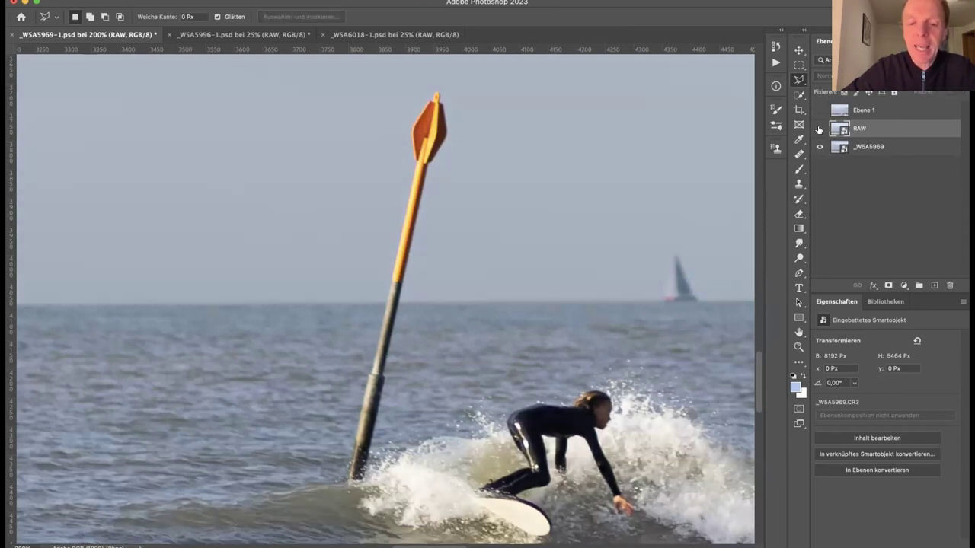
left_click(820, 127)
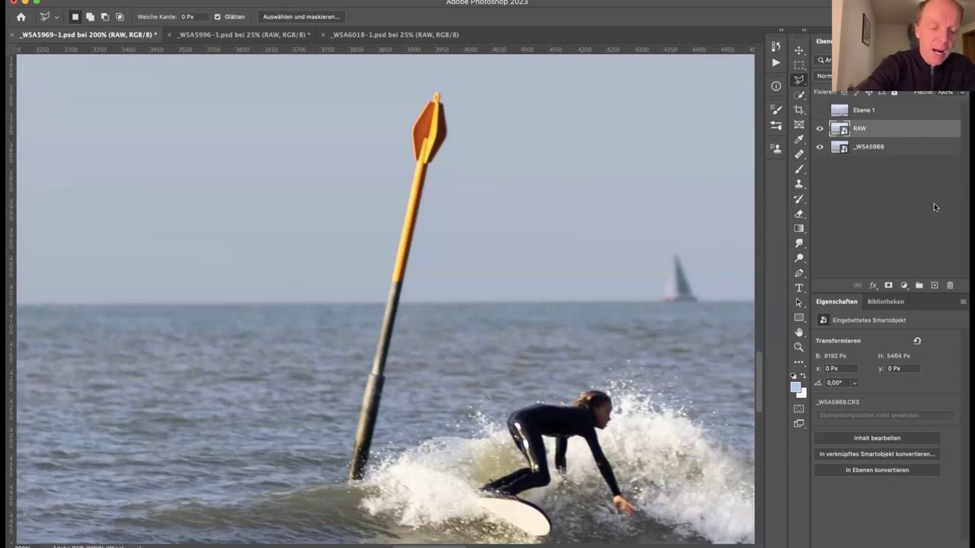
- Merge all visible layers into a new pixel layer above RAW and check it against the layers below
key("alt+shift+super+e")
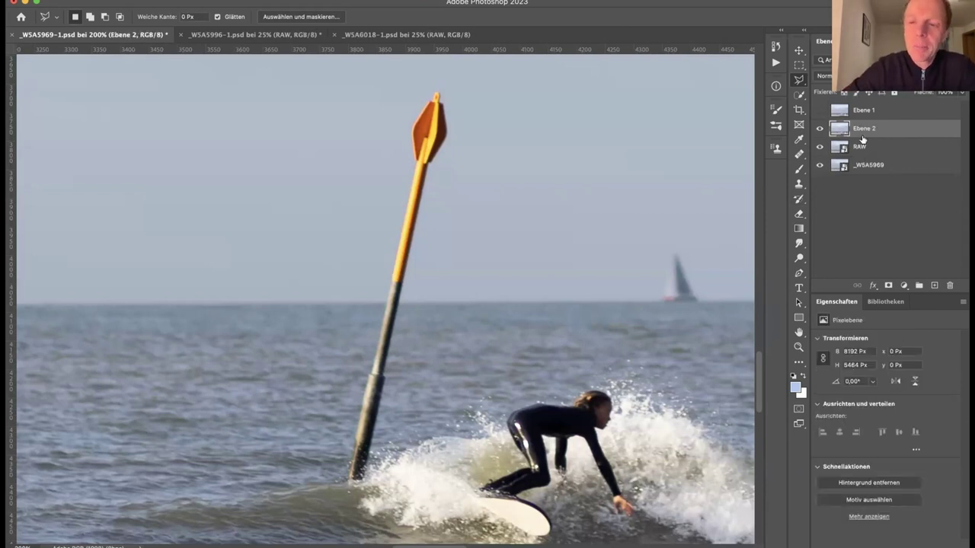
left_click(820, 128)
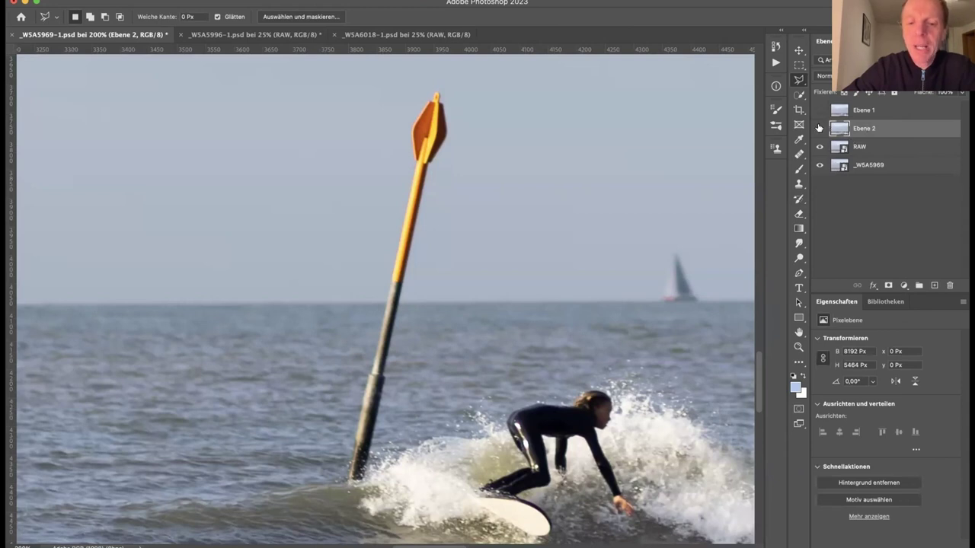
left_click(821, 129)
left_click(819, 129)
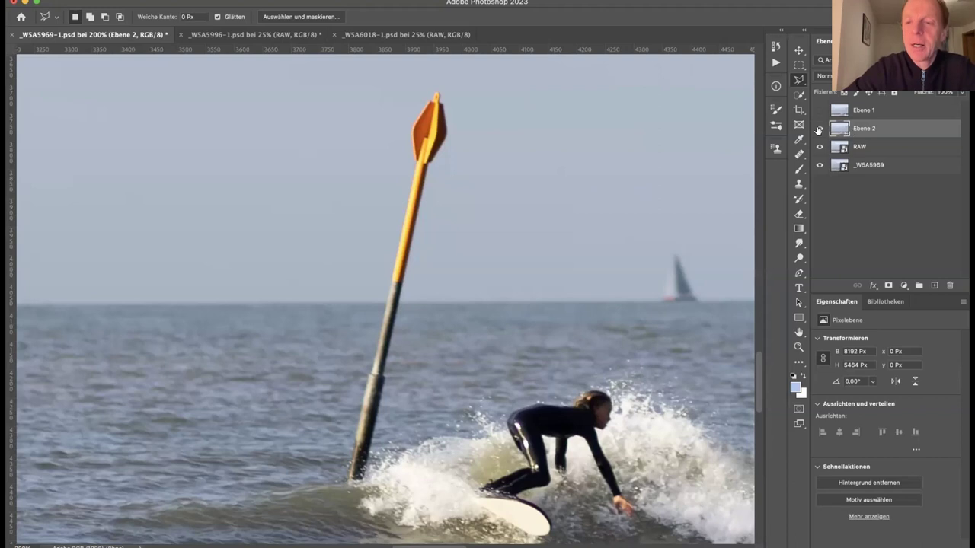
left_click(819, 128)
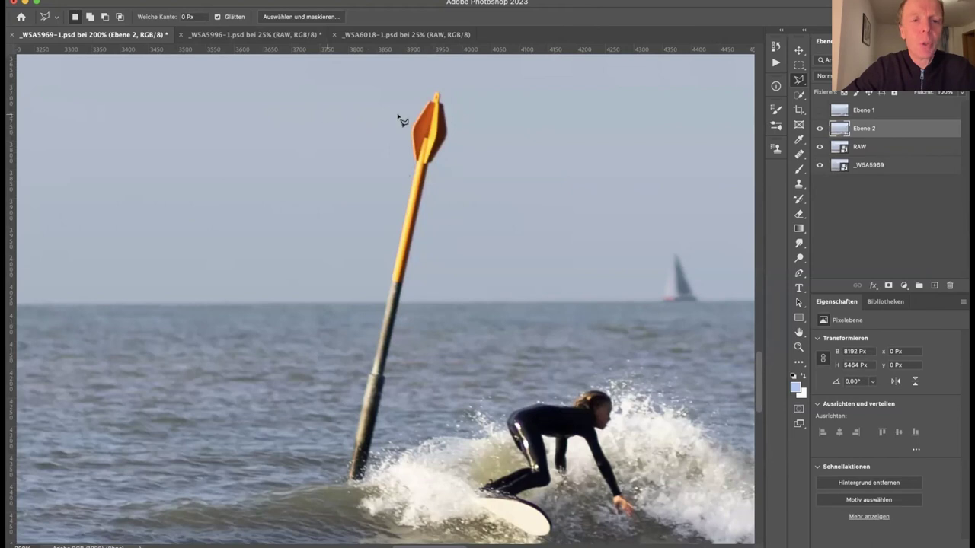
- Remove the orange pole beside the surfer by outlining it with the Polygonal Lasso and filling the selection with Inhaltsbasiert, then deselect
mouse_move(438, 86)
left_mouse_down()
mouse_move(453, 134)
mouse_move(434, 172)
mouse_move(383, 442)
mouse_move(369, 482)
mouse_move(350, 486)
mouse_move(409, 120)
mouse_move(444, 90)
left_mouse_up()
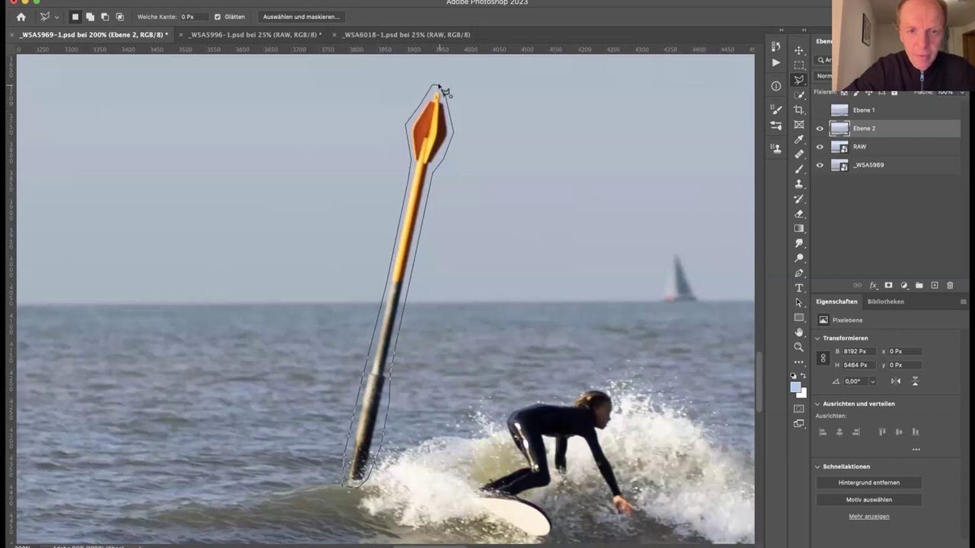
left_click_drag(444, 91, 446, 91)
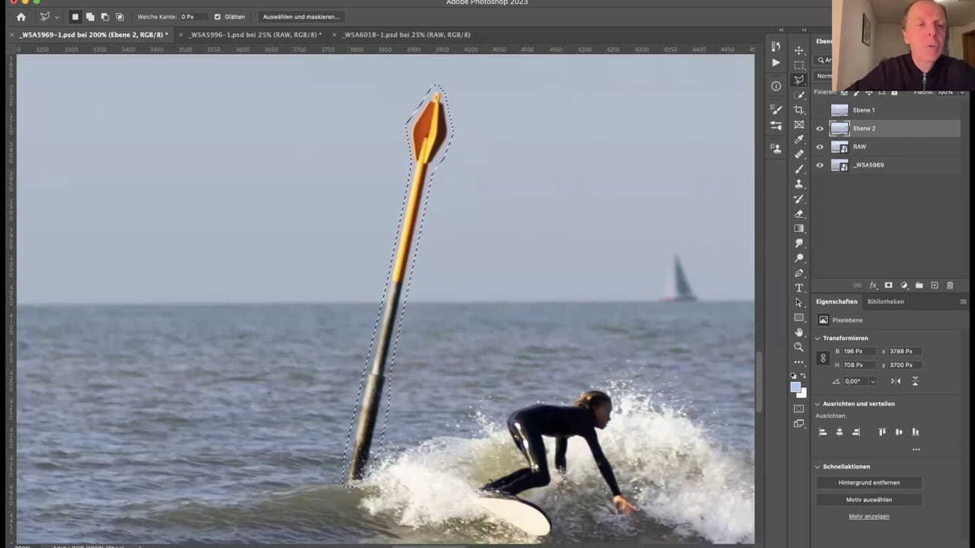
left_click(126, 0)
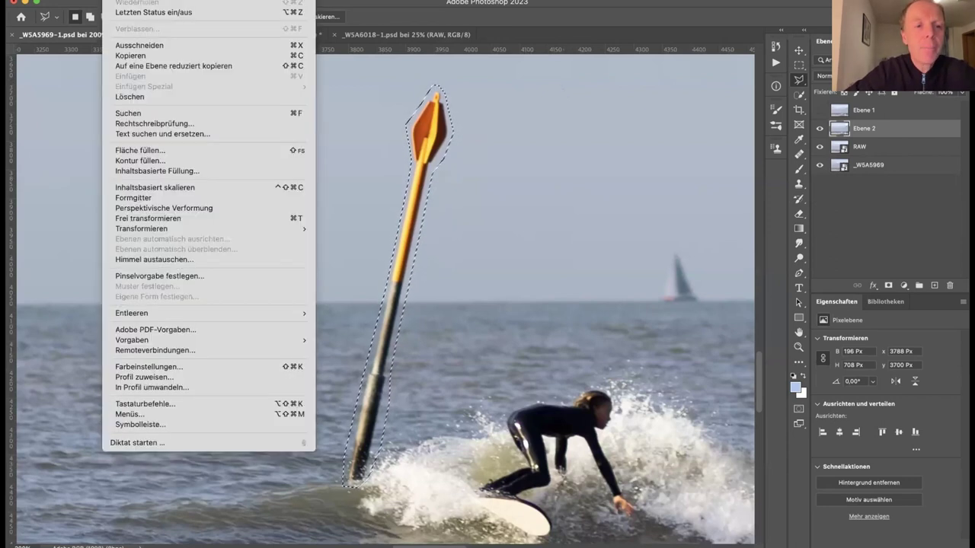
left_click(144, 151)
left_click(517, 229)
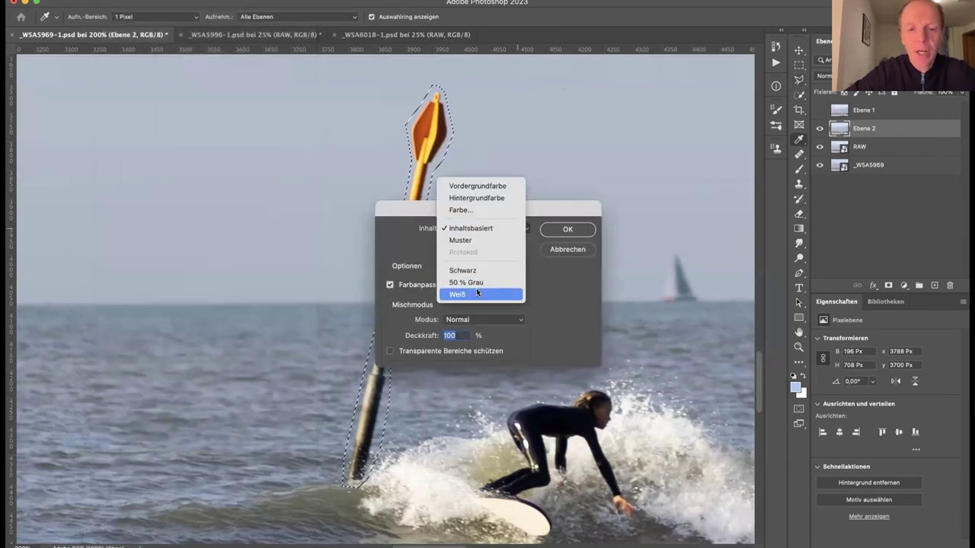
left_click(492, 229)
left_click_drag(487, 211, 617, 161)
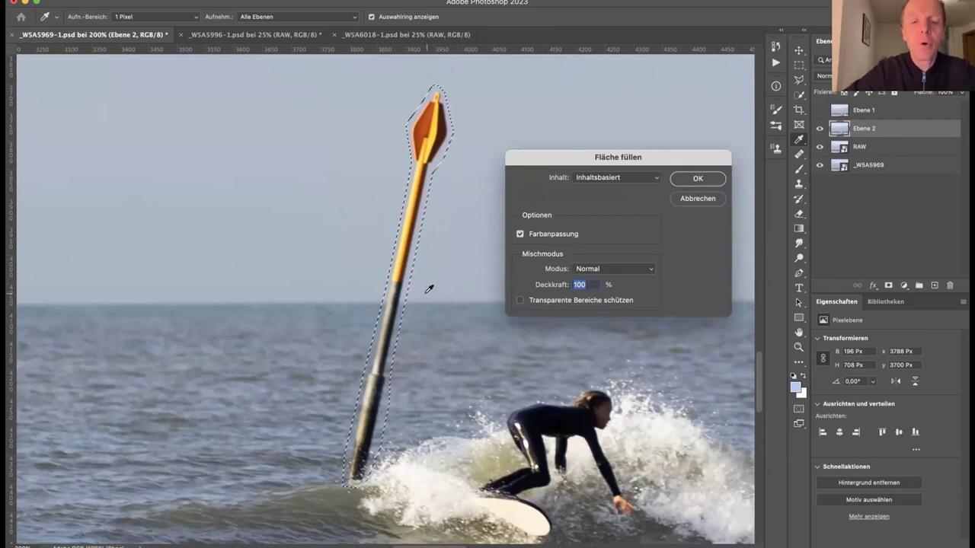
left_click(697, 180)
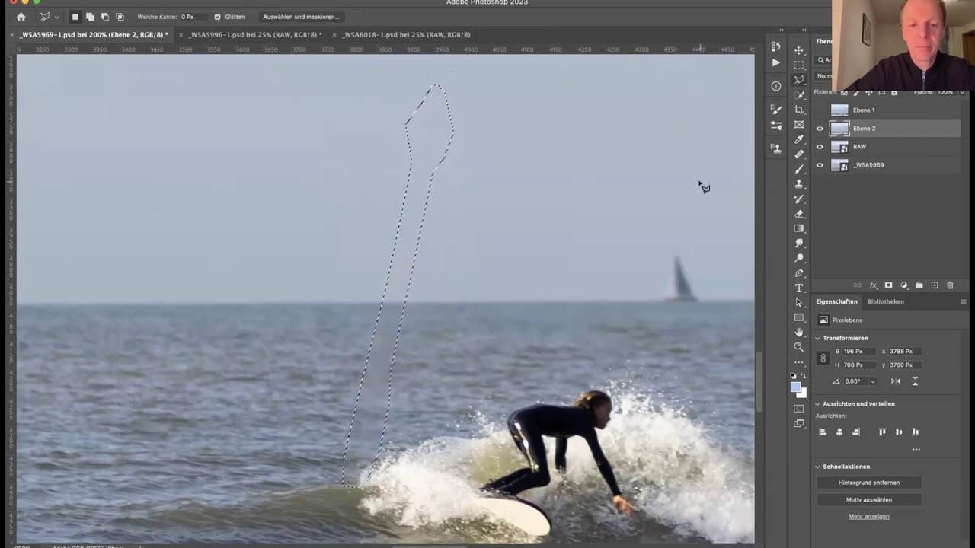
key("super+d")
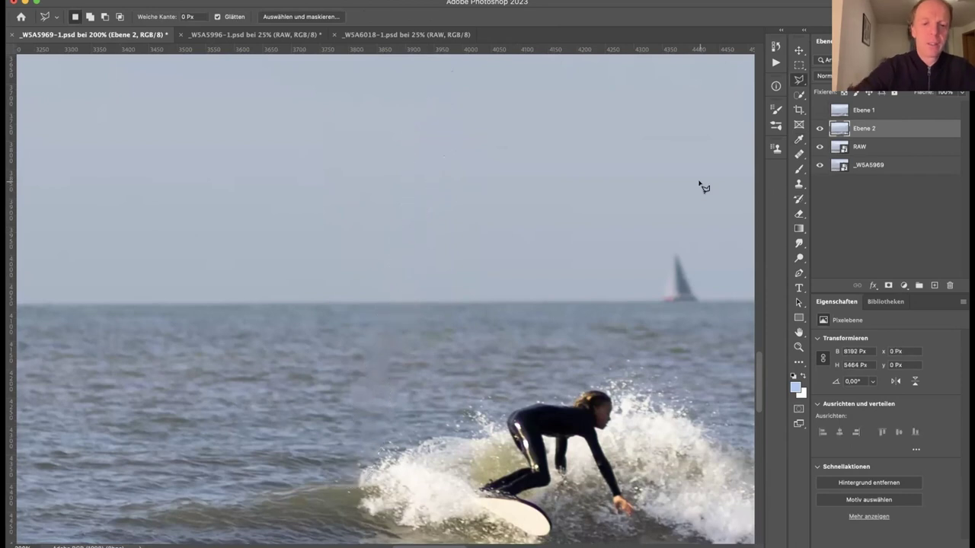
- Compare the seascape before and after the pole removal by switching the visibility of Ebene 2
key("super+minus")
key("super+minus")
key("super+minus")
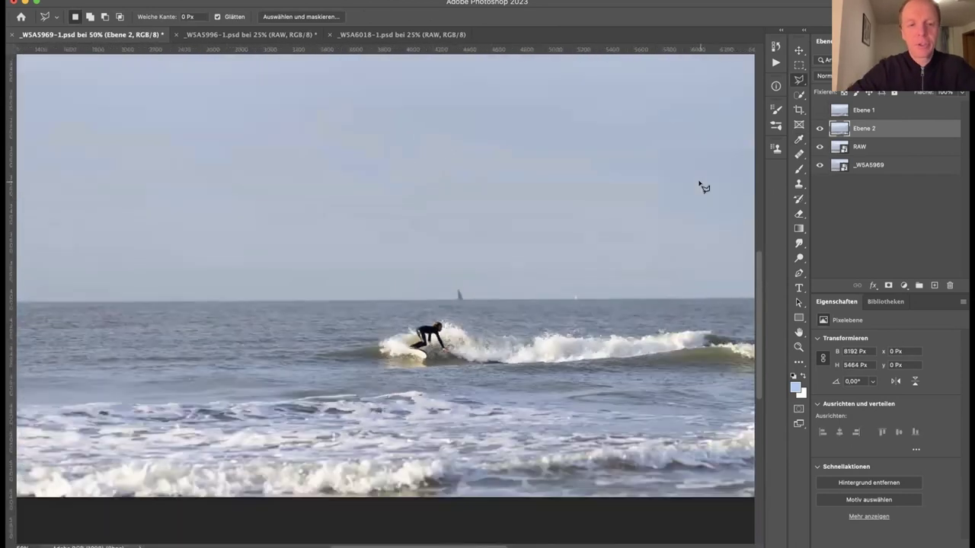
left_click(821, 128)
left_click(821, 128)
left_click(821, 128)
left_click(821, 128)
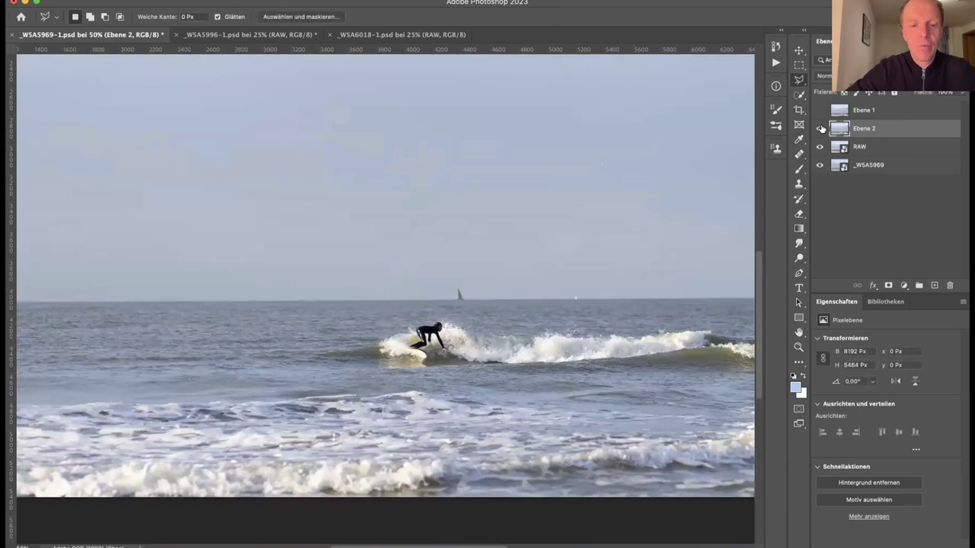
left_click(822, 128)
left_click(821, 128)
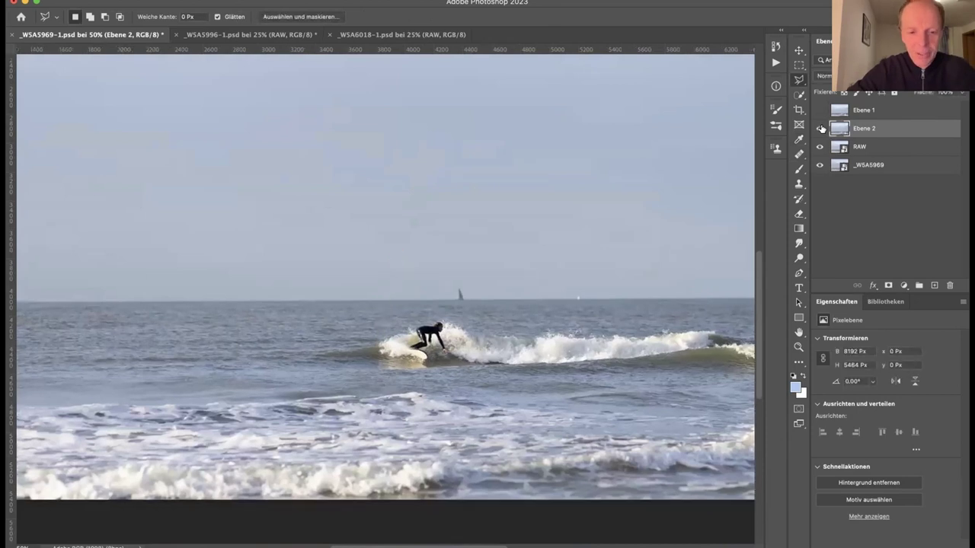
- Inspect the retouched water and spray at the pole's former base up close, with Ebene 2 hidden and shown
scroll(393, 300, "up", 5)
scroll(581, 206, "down", 6)
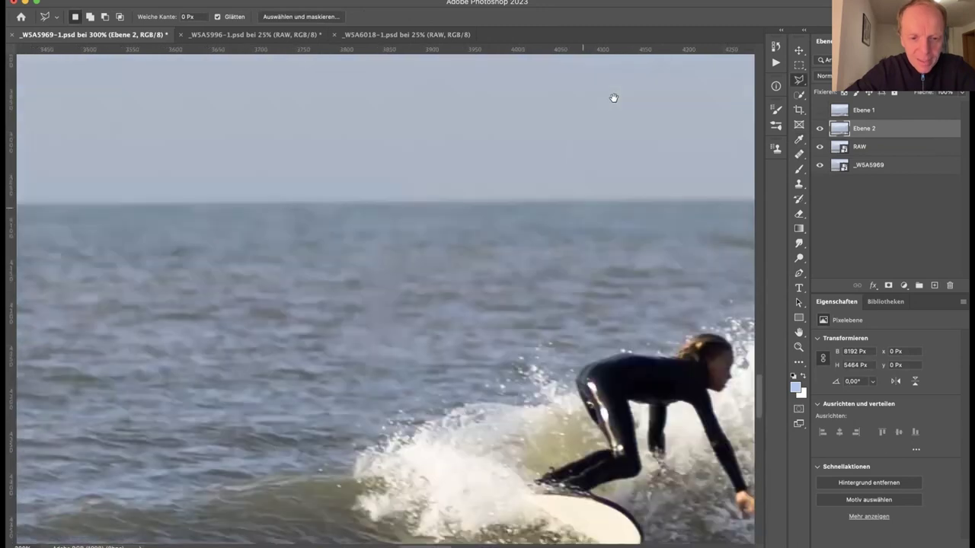
scroll(405, 298, "up", 1)
left_click(813, 128)
left_click(812, 128)
left_click(813, 128)
left_click(812, 128)
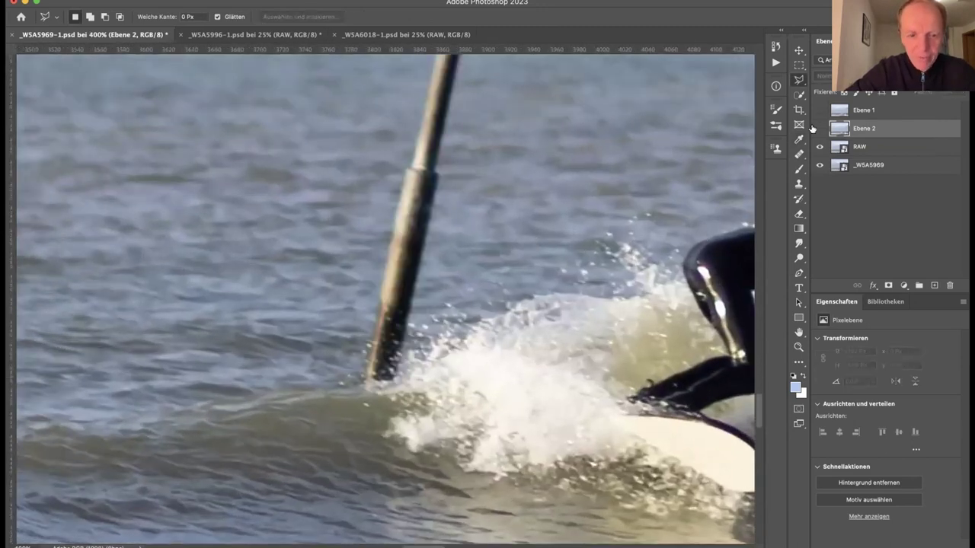
key("super+minus")
left_click(813, 128)
- Crop the picture in 4:5 ratio to about 2080 × 2600 px around the surfer, keeping the sailboat and the foreground waves
key("super+minus")
key("super+minus")
key("super+minus")
key("super+minus")
key("super+minus")
key("super+minus")
key("super+minus")
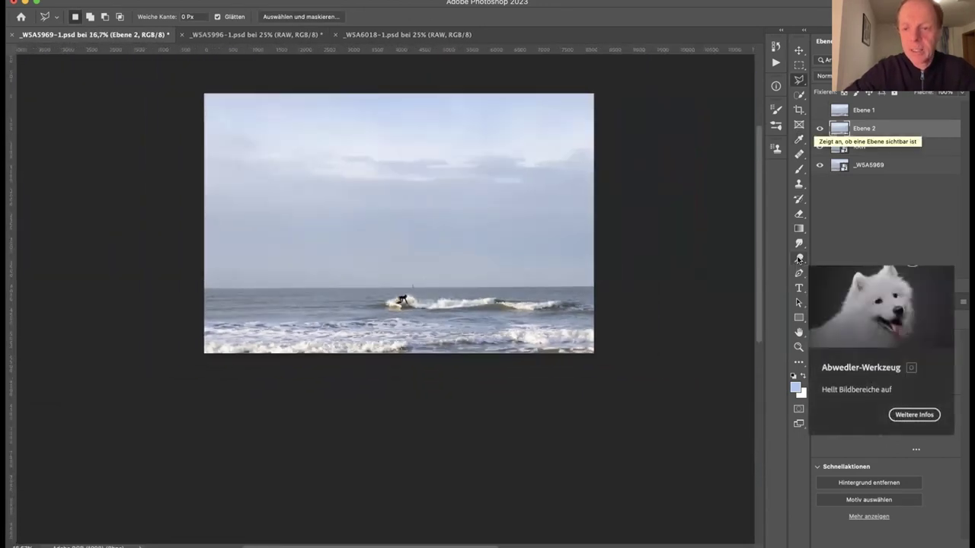
double_click(799, 333)
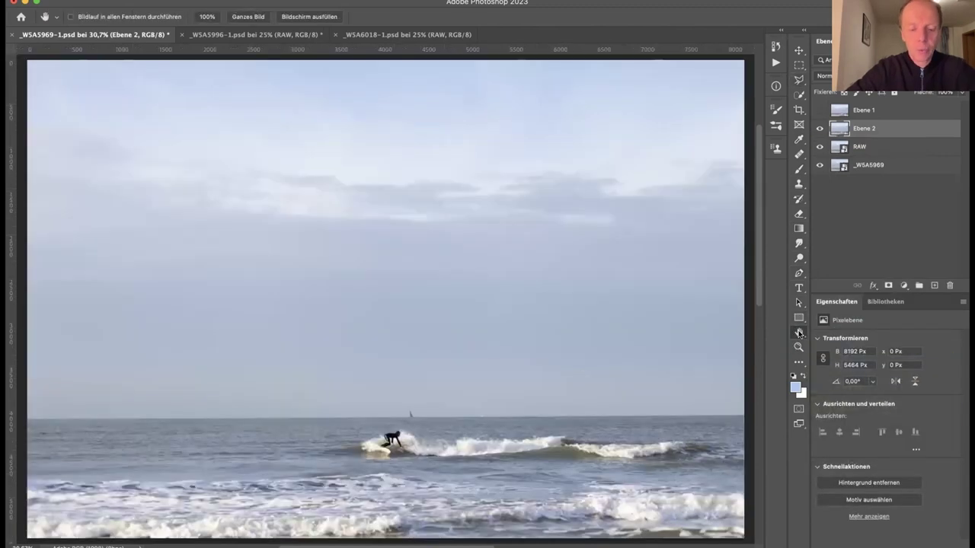
key("super+minus")
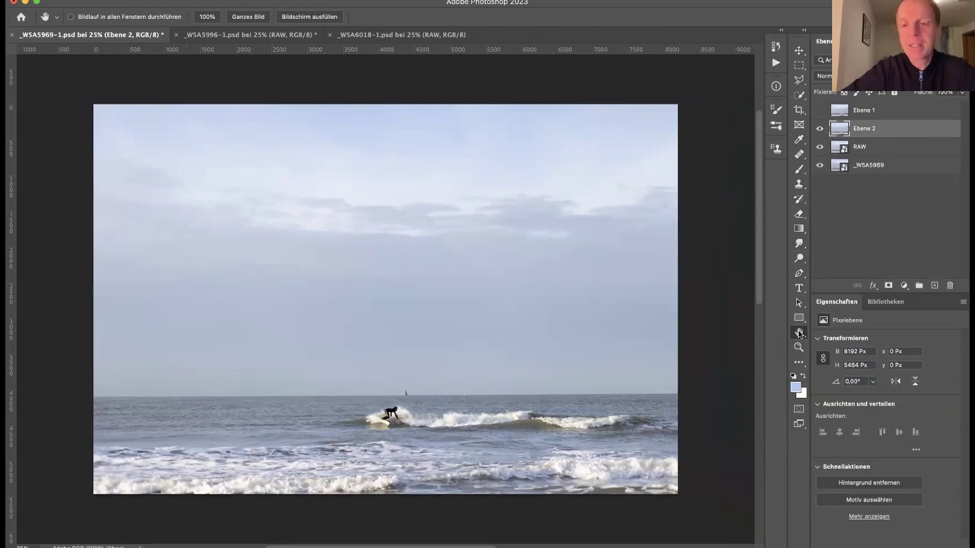
left_click(799, 110)
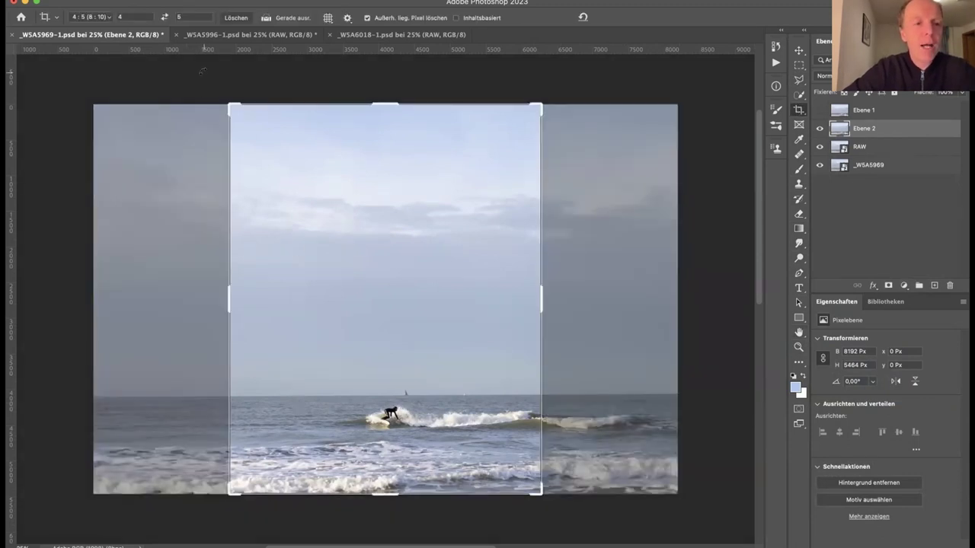
left_click_drag(229, 105, 288, 180)
left_click_drag(509, 144, 483, 195)
left_click_drag(295, 192, 311, 198)
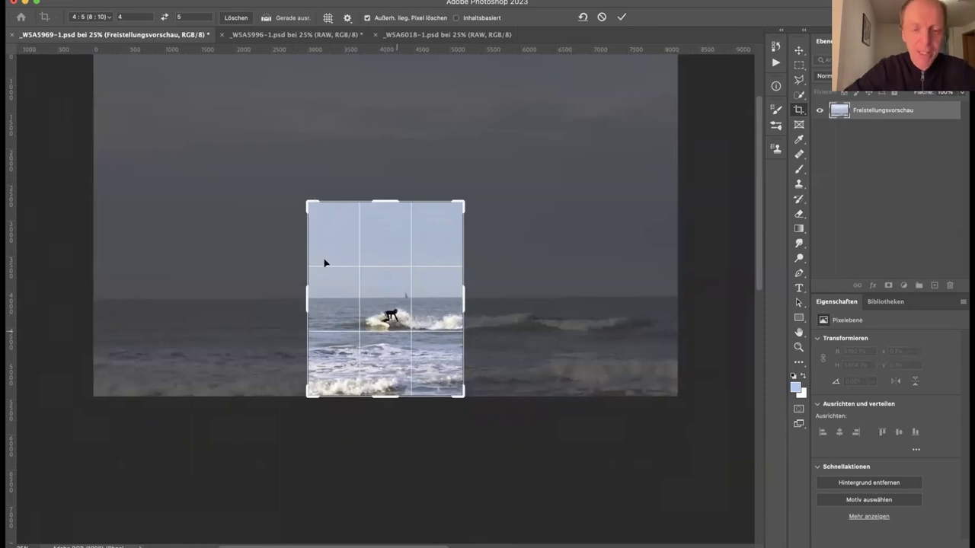
left_click_drag(306, 200, 311, 204)
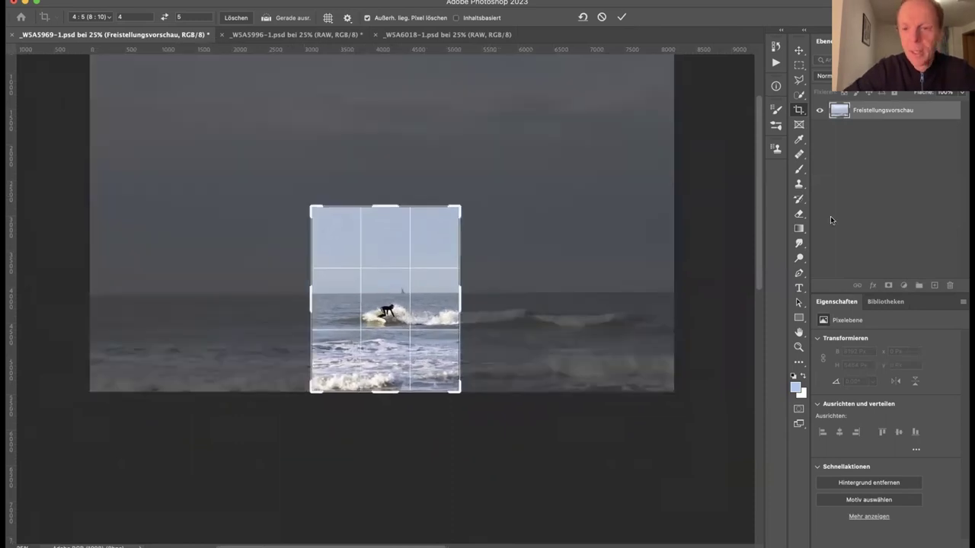
scroll(760, 154, "up", 5)
scroll(752, 155, "down", 4)
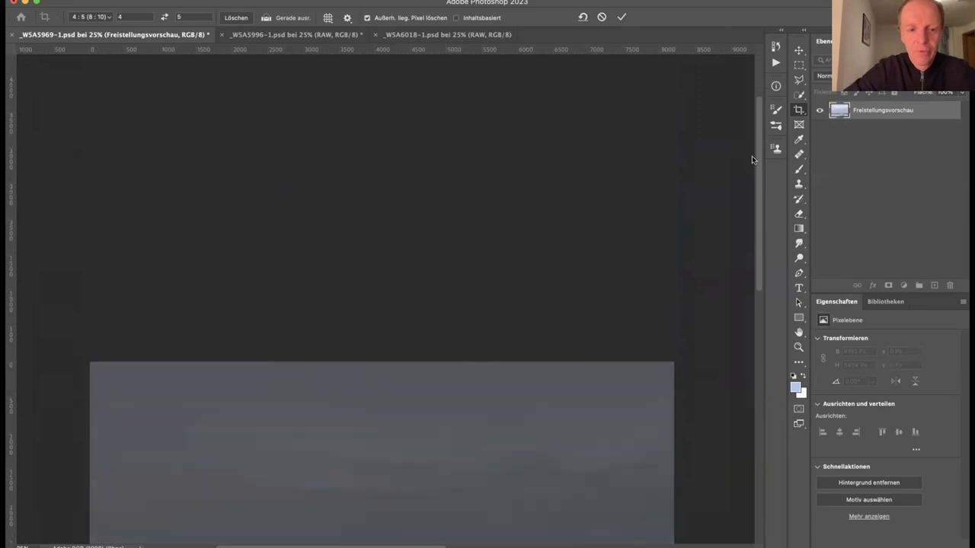
scroll(740, 246, "down", 5)
scroll(739, 251, "up", 2)
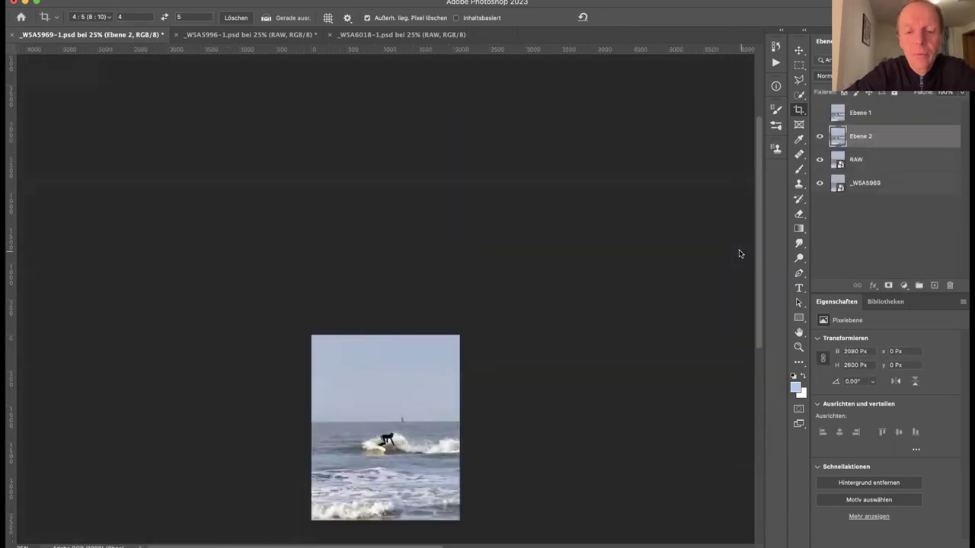
- Check the cropped surfer picture's pixel dimensions in Bildgröße, then cancel without resizing
double_click(798, 333)
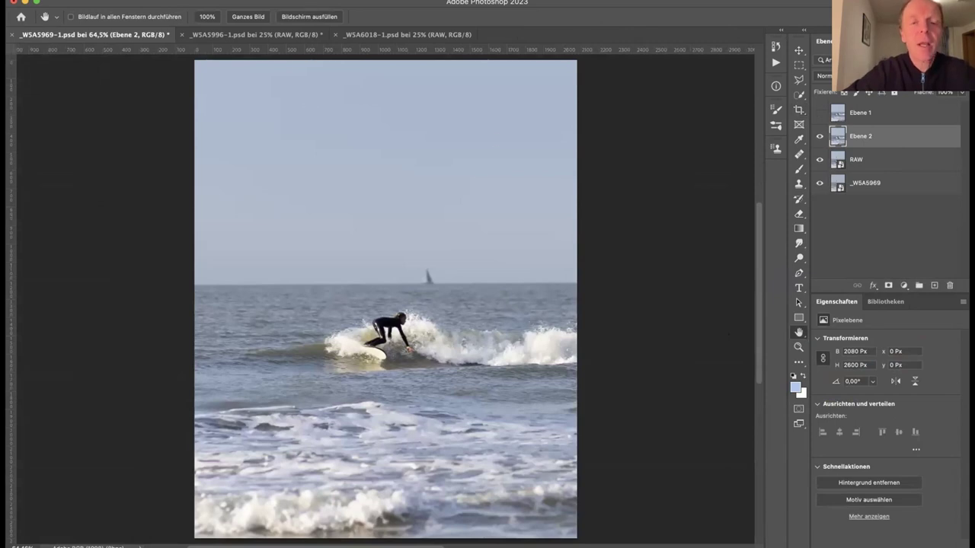
left_click(166, 0)
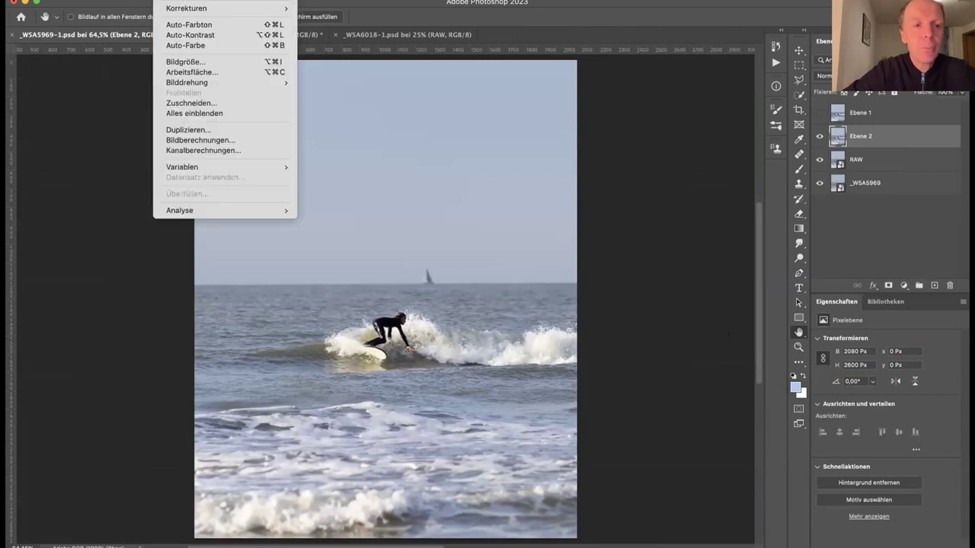
left_click(179, 62)
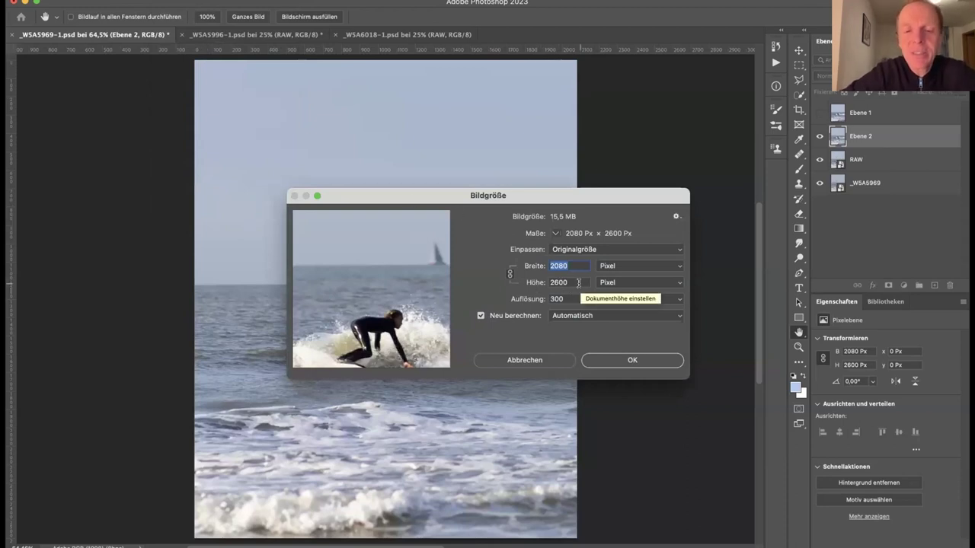
left_click(535, 361)
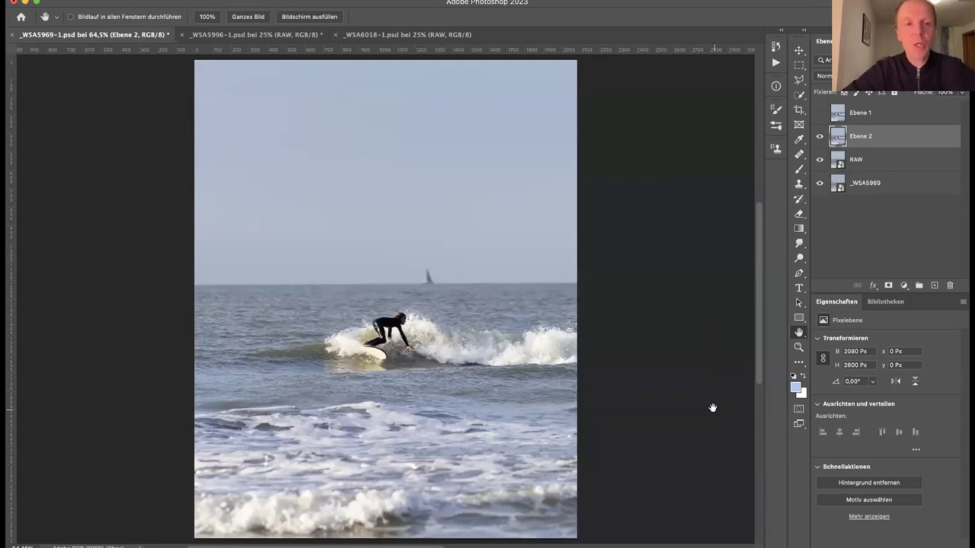
- Switch to the document _W5A5996-1.psd and compare the beach group photo with the RAW layer hidden and shown
left_click(261, 35)
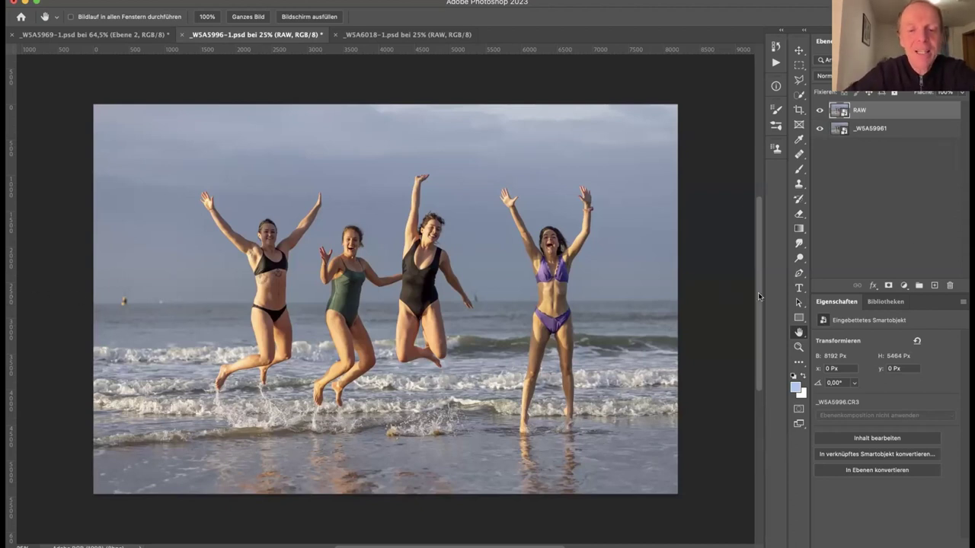
left_click(820, 112)
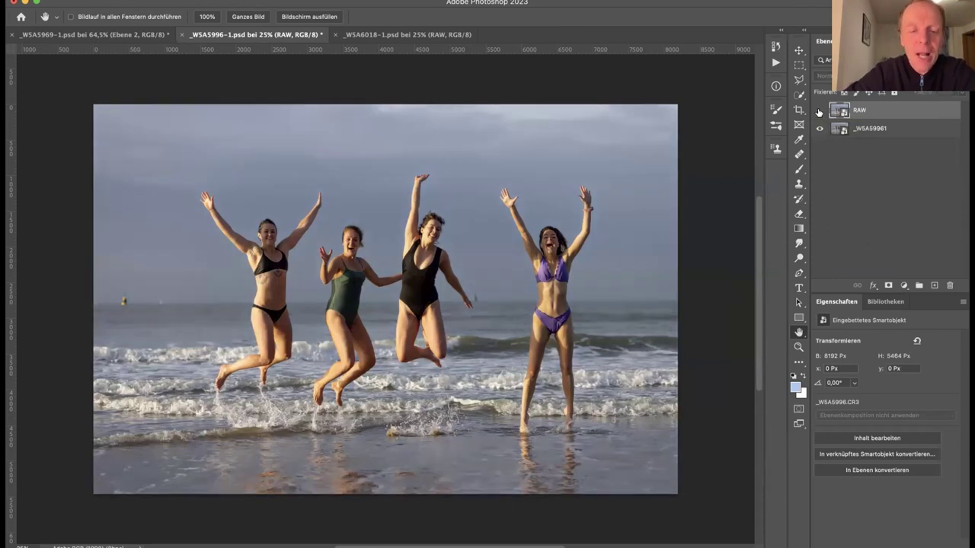
left_click(820, 112)
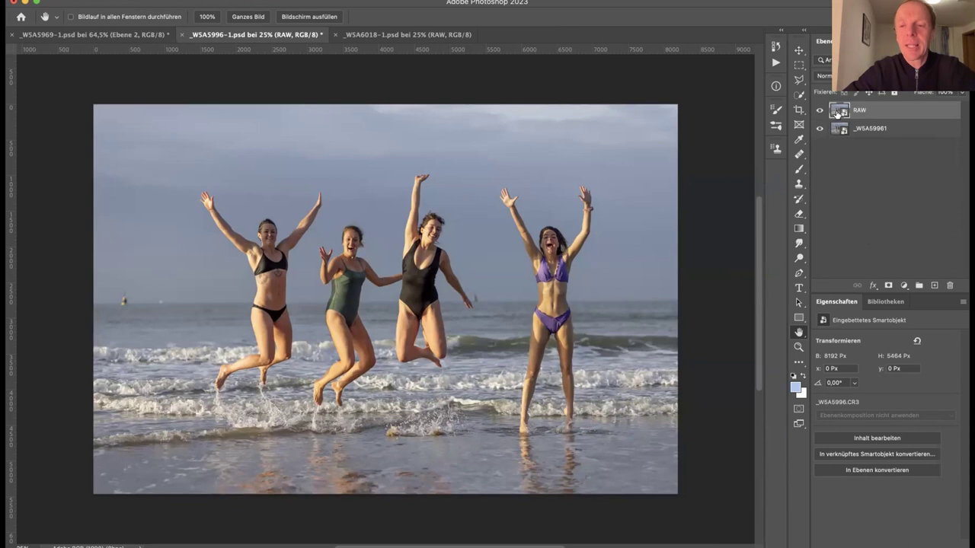
- Adjust the RAW smart object's Camera Raw settings, with Tiefen at +80 and Lichter at -42, and apply them
double_click(838, 112)
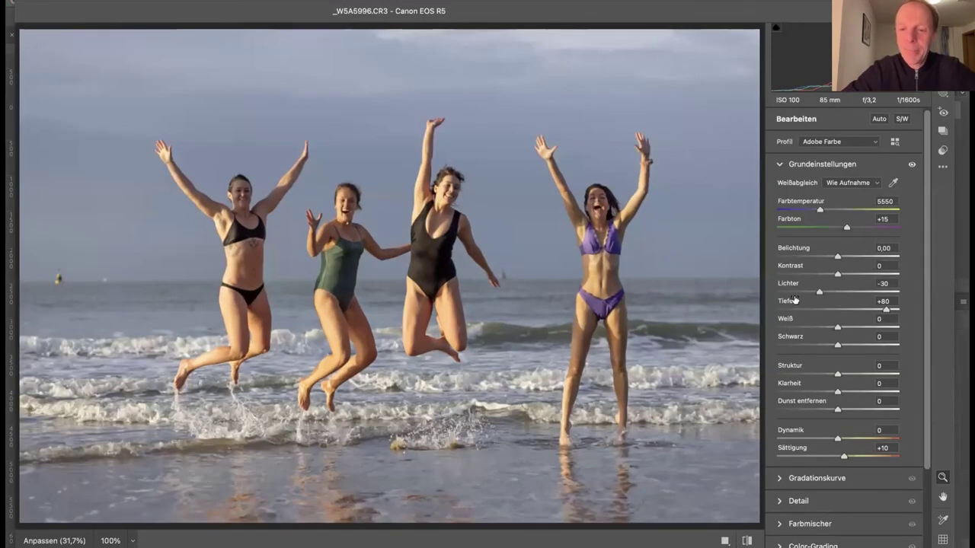
double_click(885, 310)
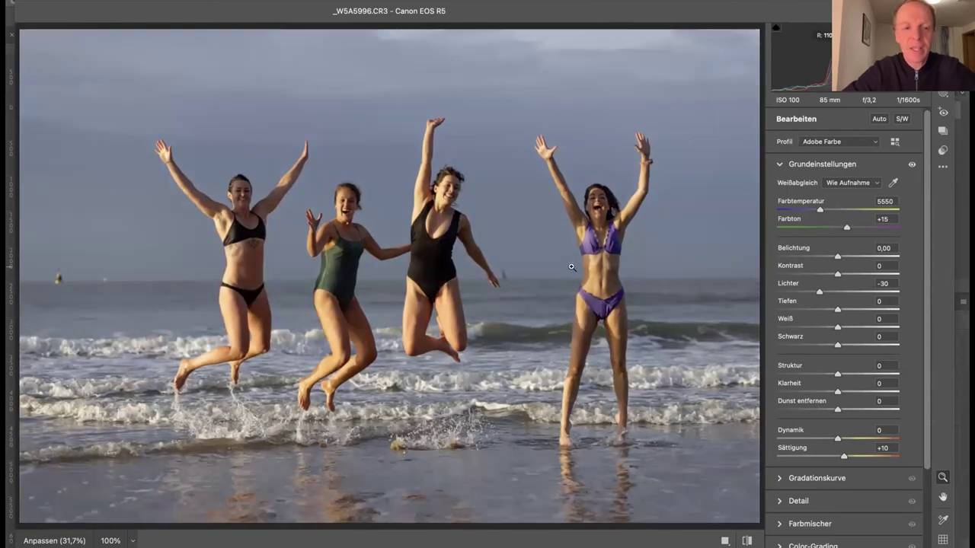
left_click_drag(839, 310, 889, 310)
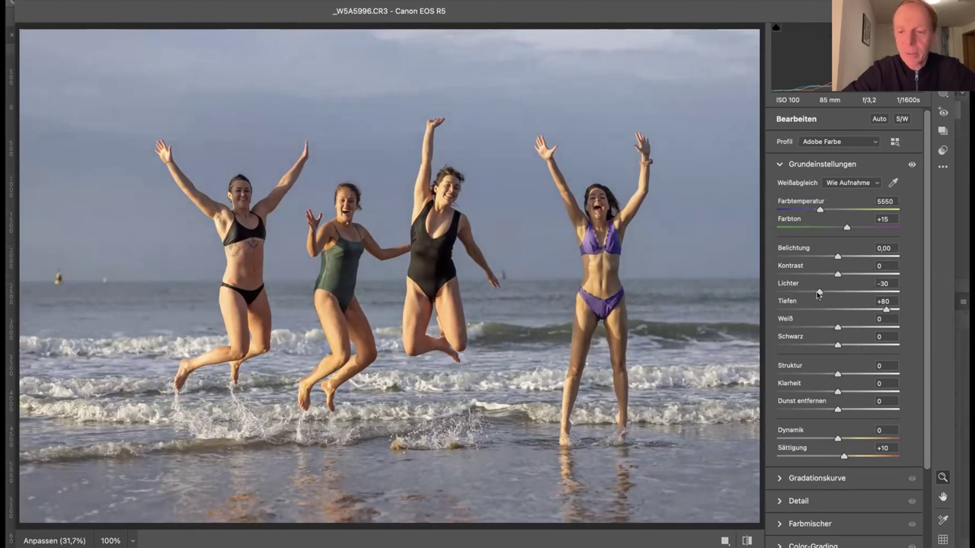
double_click(819, 292)
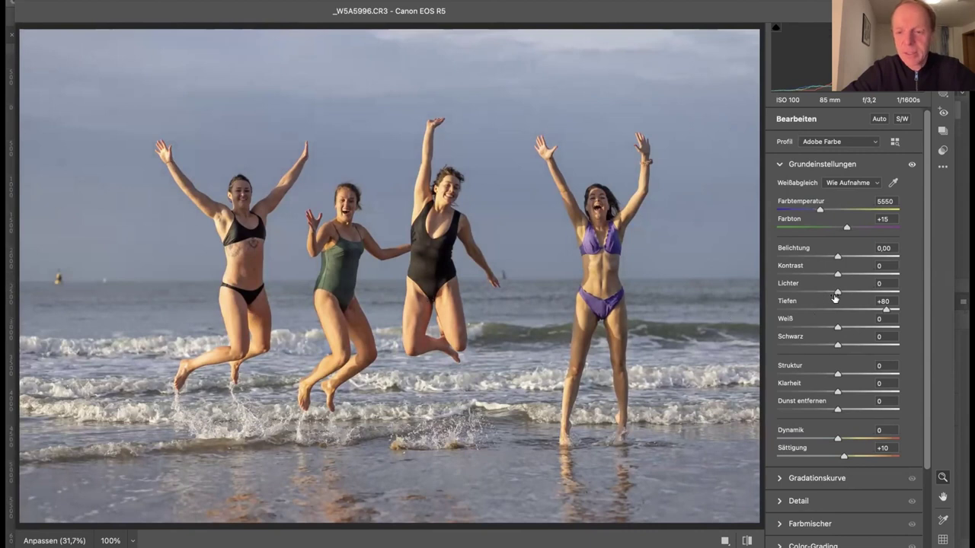
left_click_drag(837, 292, 812, 292)
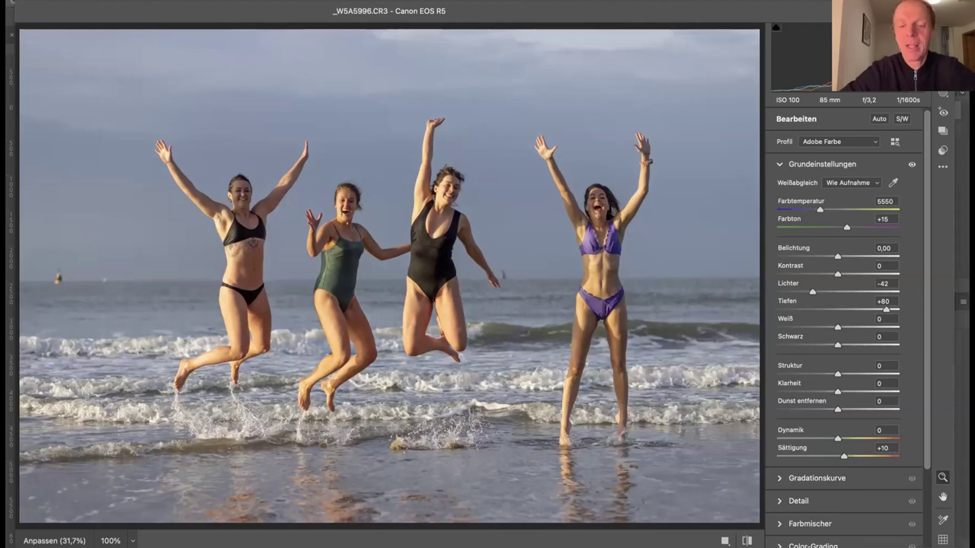
key("Return")
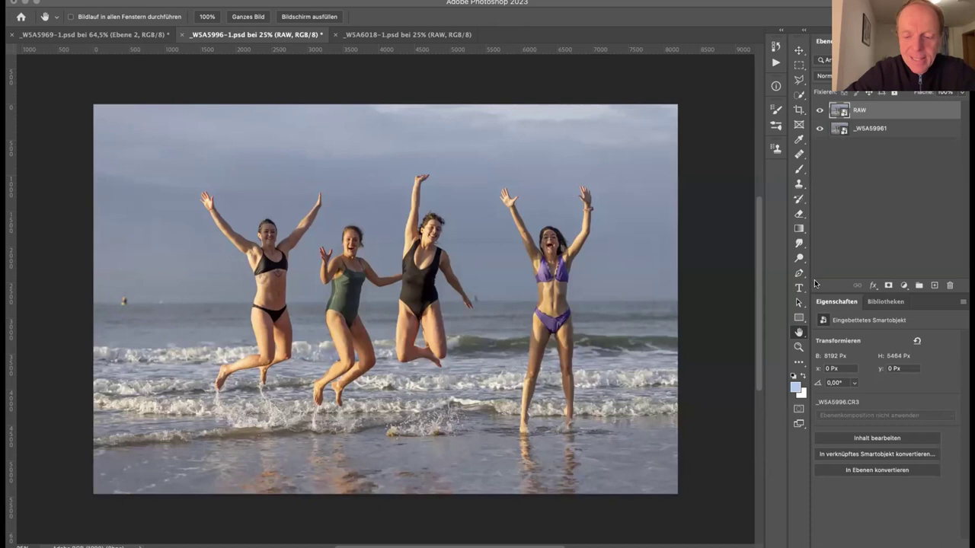
- Add a Gradationskurven layer that strongly lifts the midtones and raises the black point's output to 22, and invert its mask to black
key("super+plus")
key("super+plus")
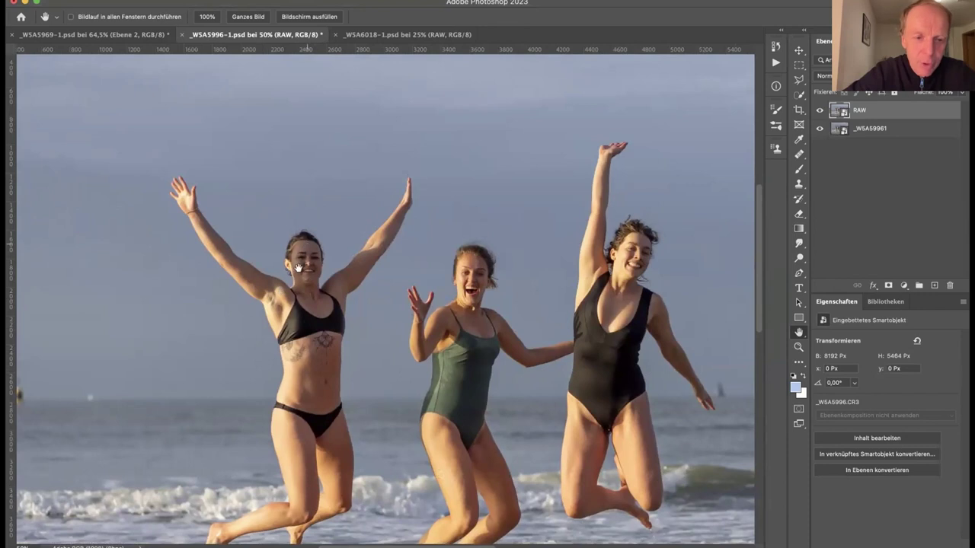
left_click_drag(533, 317, 326, 306)
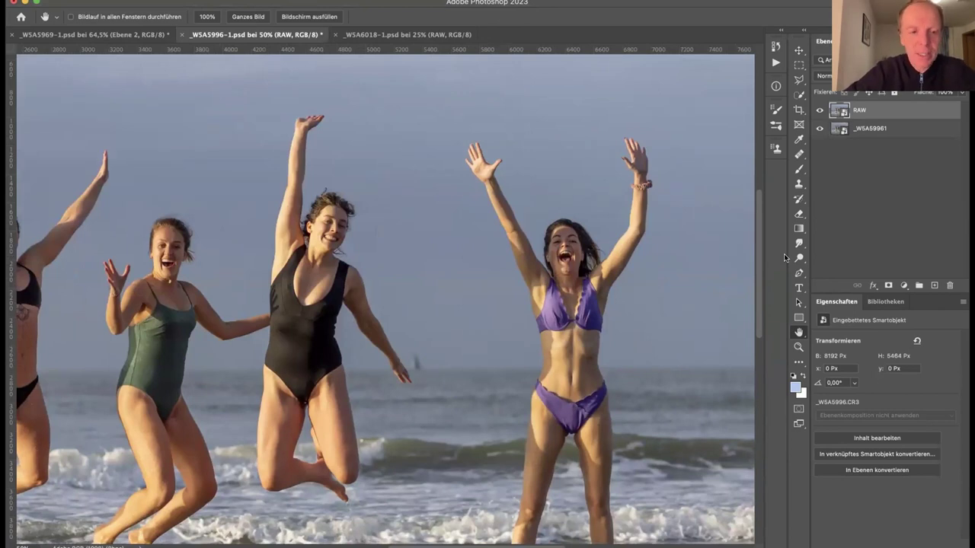
key("super+minus")
key("super+minus")
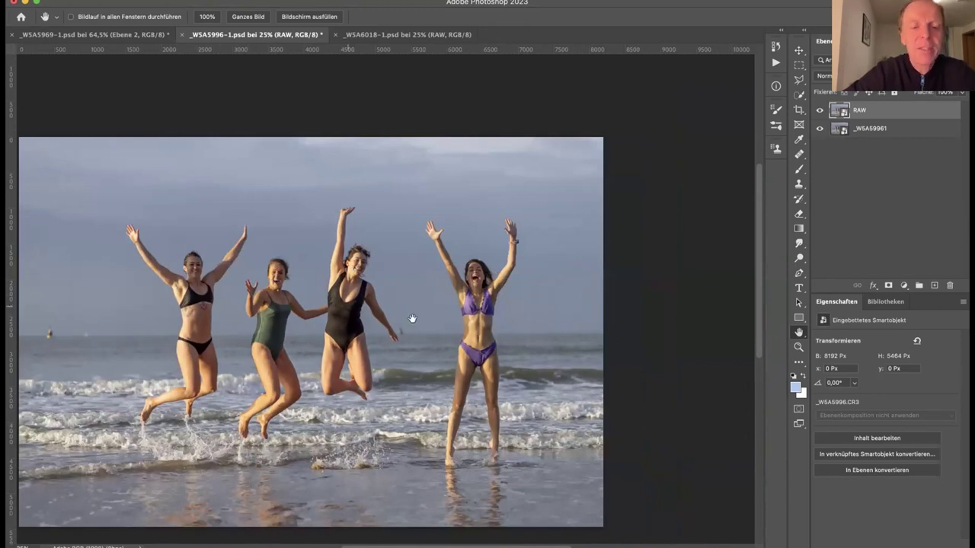
left_click(903, 287)
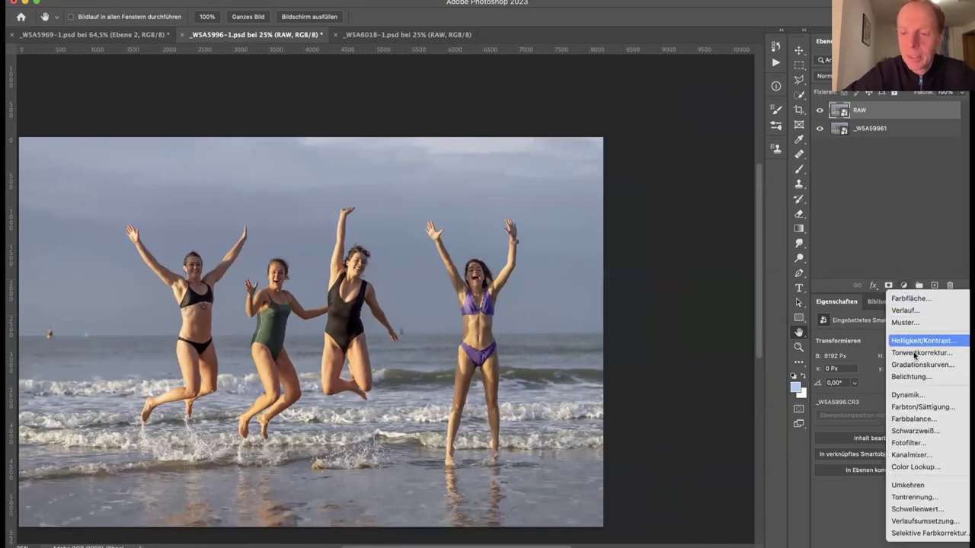
left_click(915, 365)
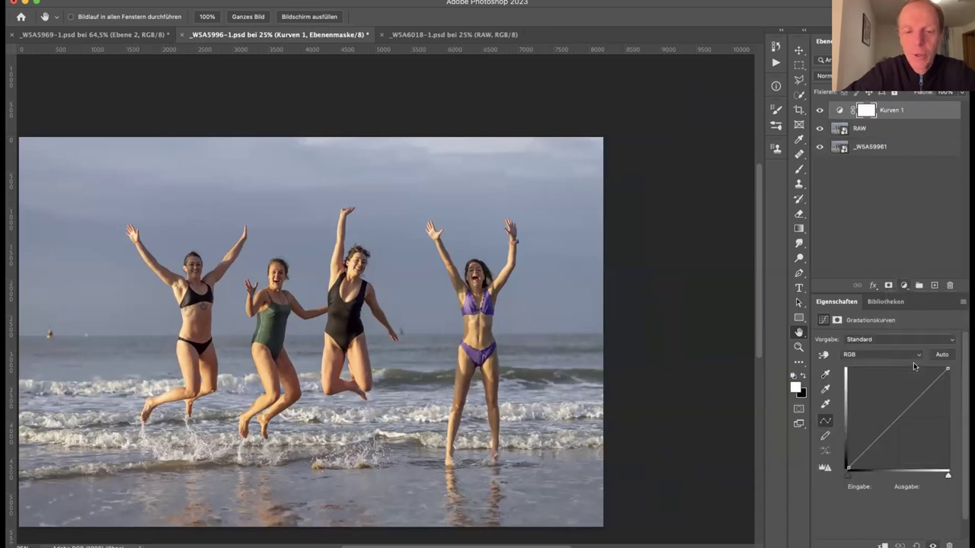
scroll(553, 307, "up", 5)
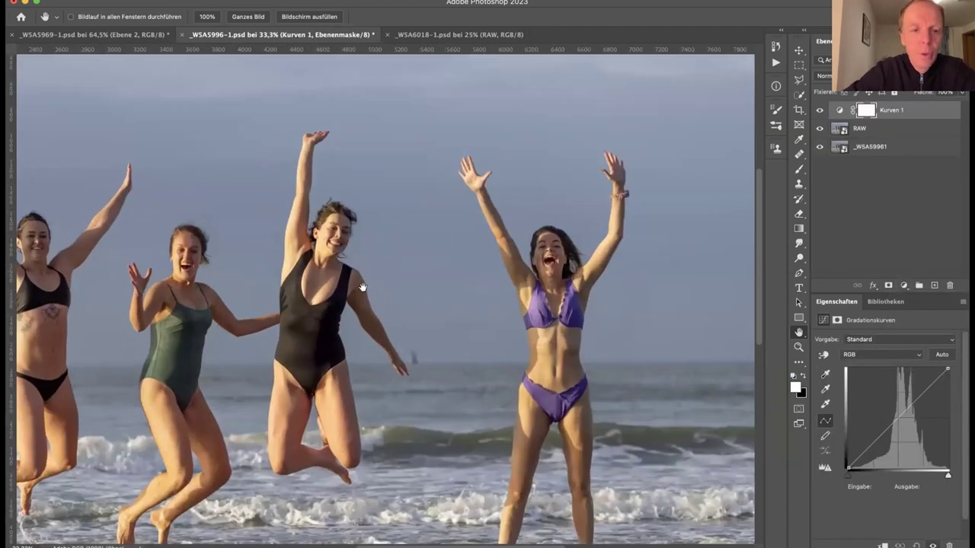
scroll(425, 329, "up", 5)
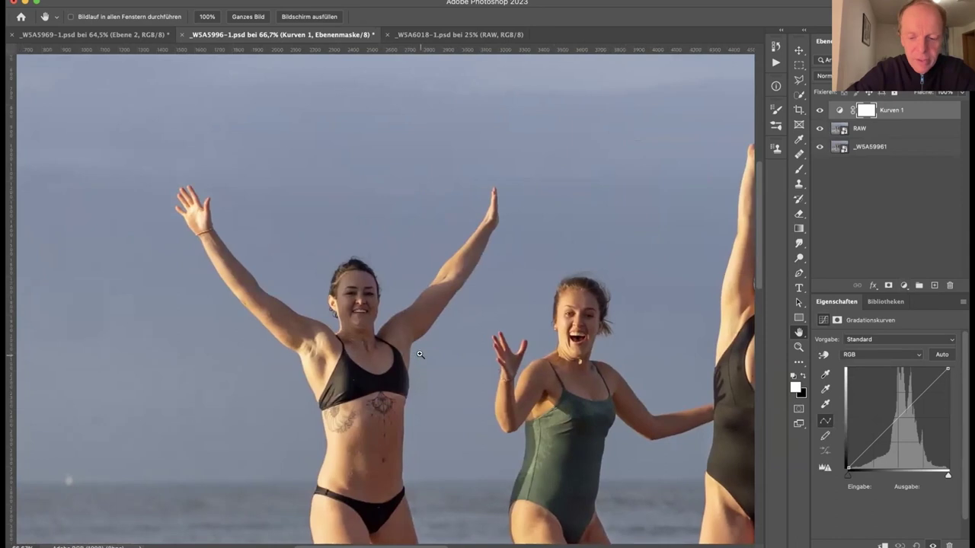
scroll(522, 289, "left", 3)
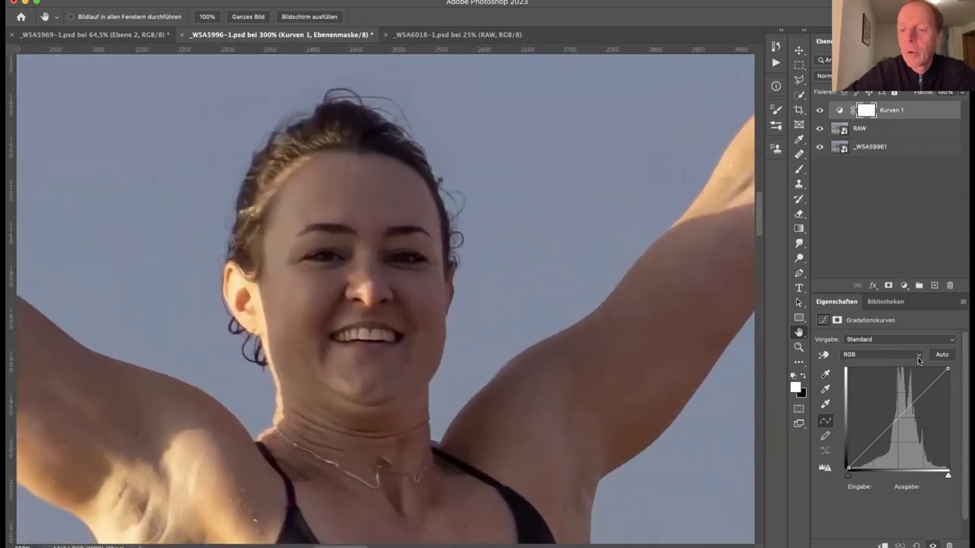
left_click_drag(894, 421, 877, 410)
left_click_drag(847, 472, 847, 461)
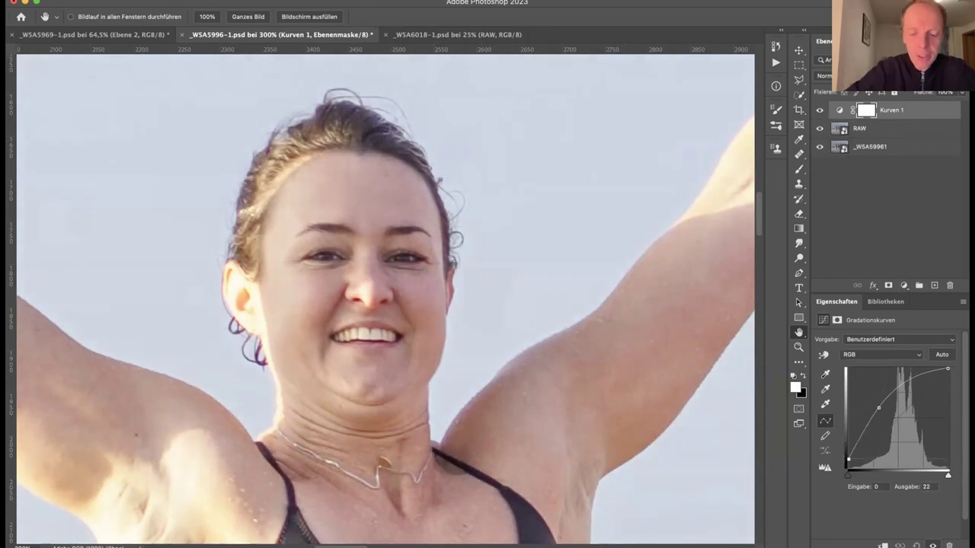
scroll(382, 295, "down", 10)
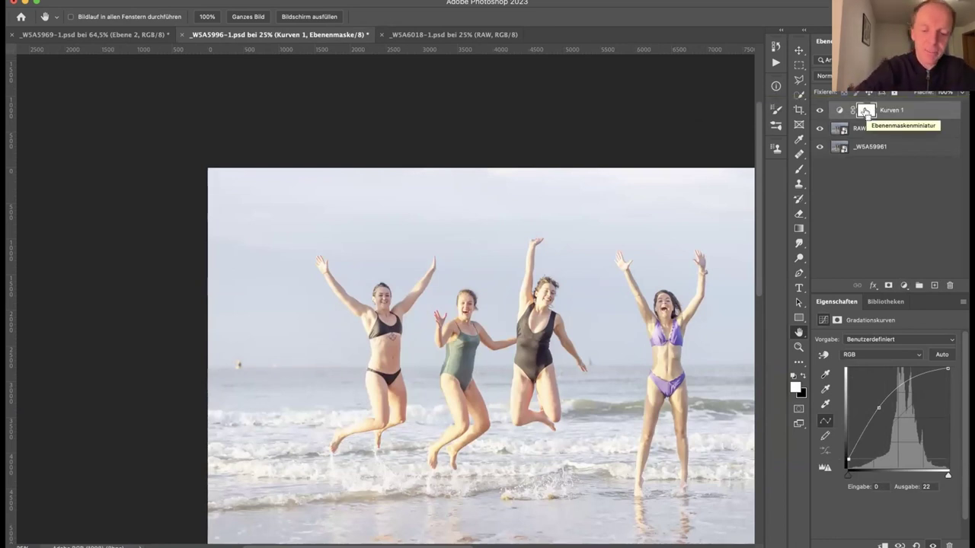
key("super+i")
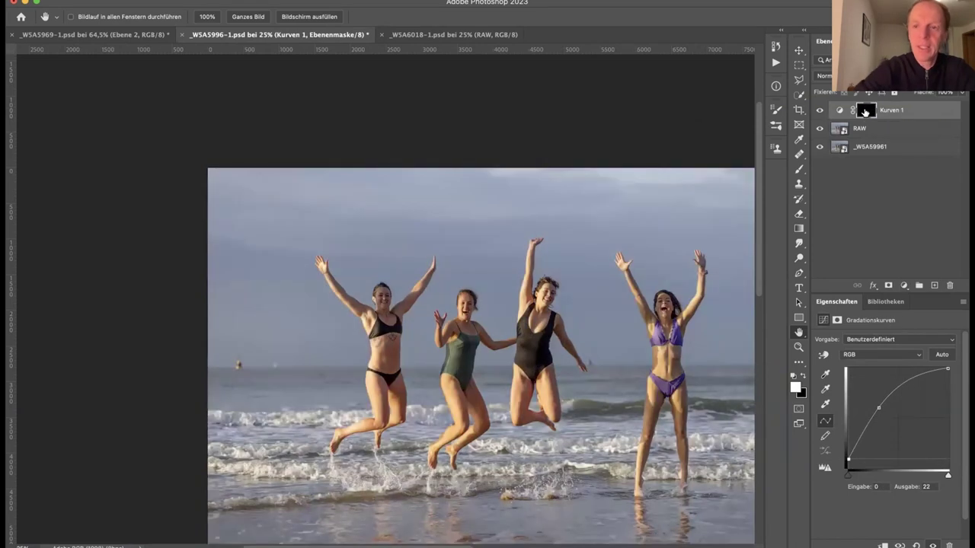
- Brighten the leftmost woman's shaded face by painting on the curves mask with a soft white brush, 100 px at 20% opacity
key("super+plus")
key("super+plus")
key("super+plus")
key("super+plus")
key("super+plus")
key("super+plus")
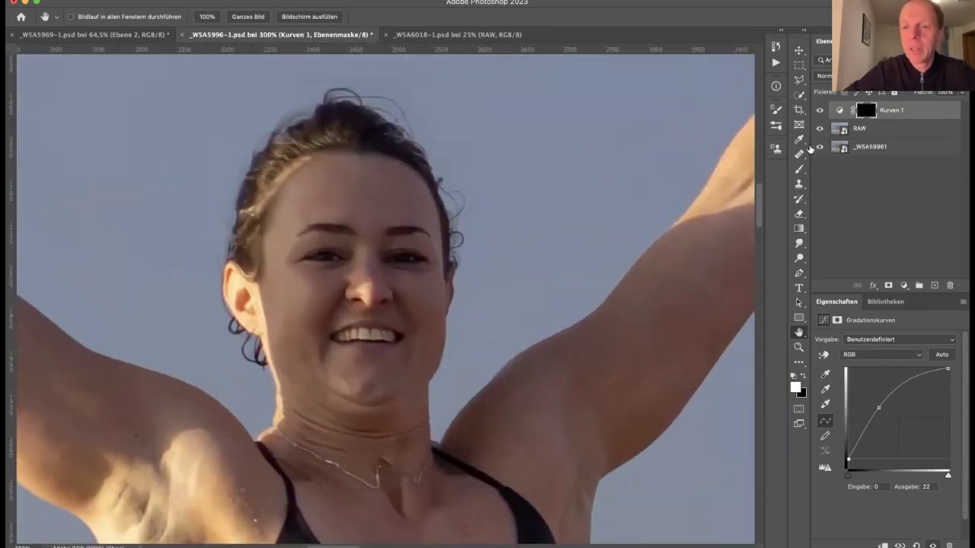
left_click(799, 169)
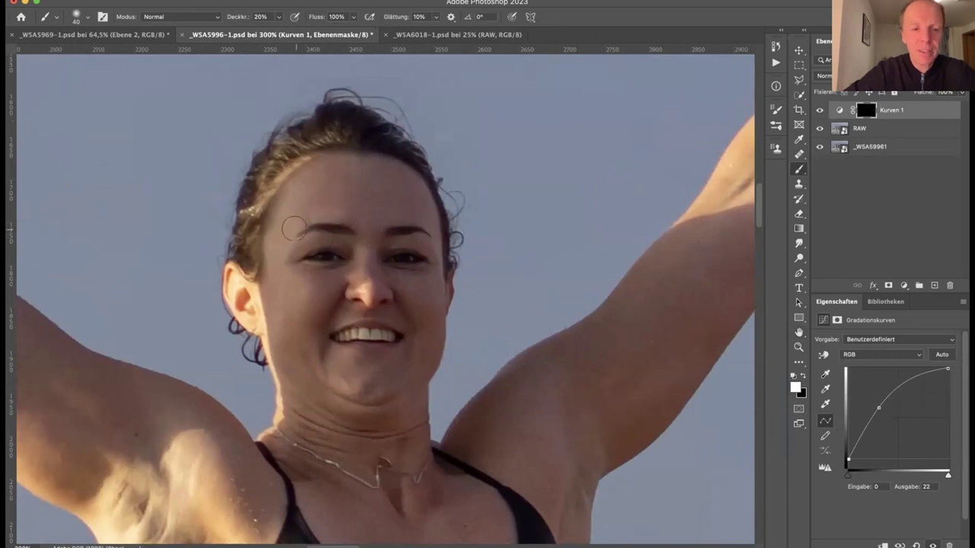
right_click(366, 194)
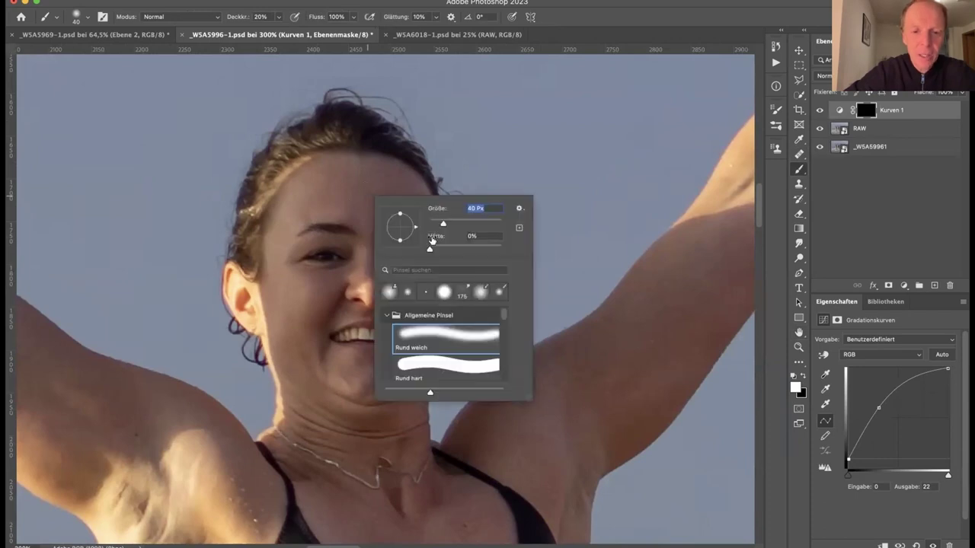
left_click(557, 200)
key("bracketright")
key("bracketright")
key("bracketright")
key("bracketright")
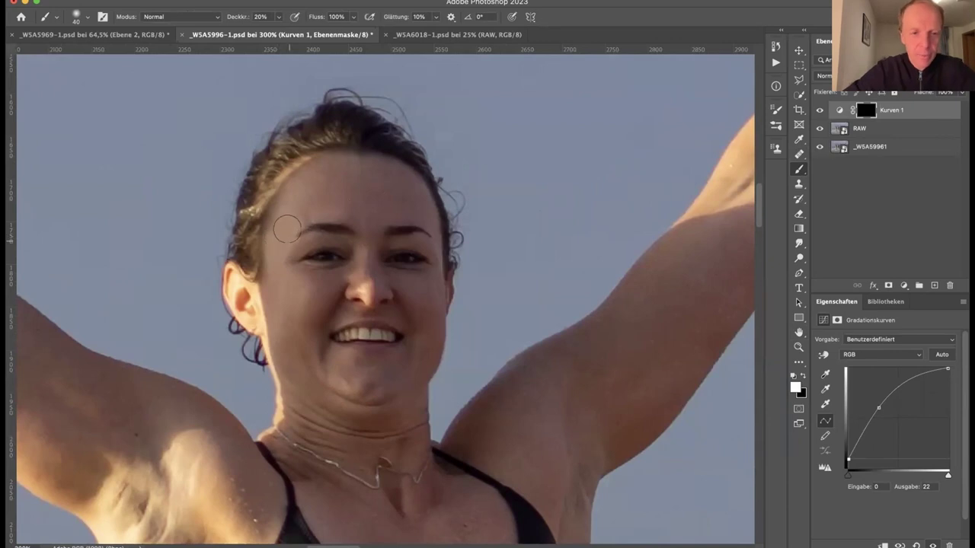
key("bracketright")
key("bracketright")
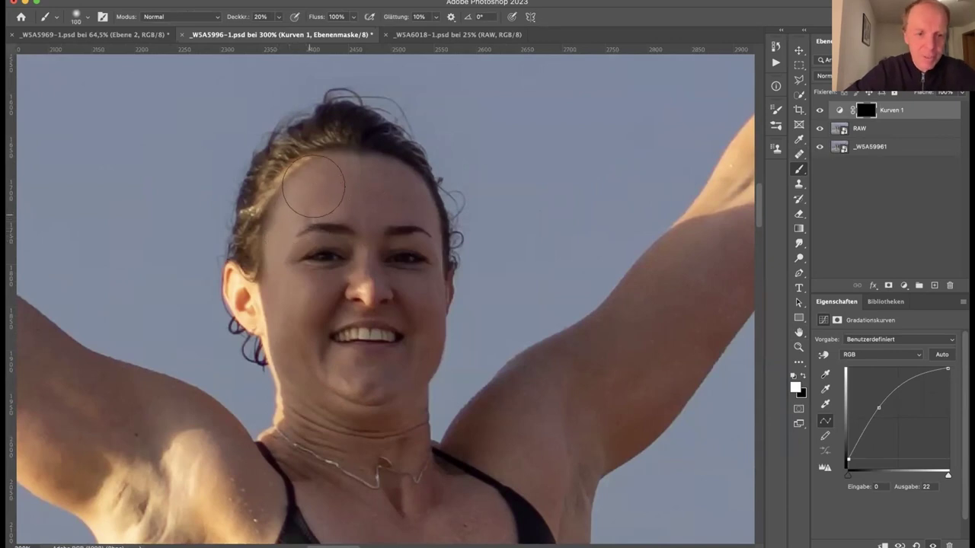
mouse_move(312, 192)
left_mouse_down()
mouse_move(294, 315)
mouse_move(310, 417)
mouse_move(306, 370)
left_mouse_up()
mouse_move(332, 174)
left_mouse_down()
mouse_move(282, 317)
mouse_move(291, 202)
mouse_move(299, 167)
mouse_move(296, 387)
mouse_move(295, 291)
mouse_move(324, 179)
mouse_move(283, 263)
mouse_move(282, 351)
mouse_move(451, 368)
mouse_move(333, 367)
mouse_move(311, 338)
left_mouse_up()
- Examine the other women's faces and upper bodies for shaded areas, comparing them with the brightened face
left_click_drag(565, 368, 117, 348)
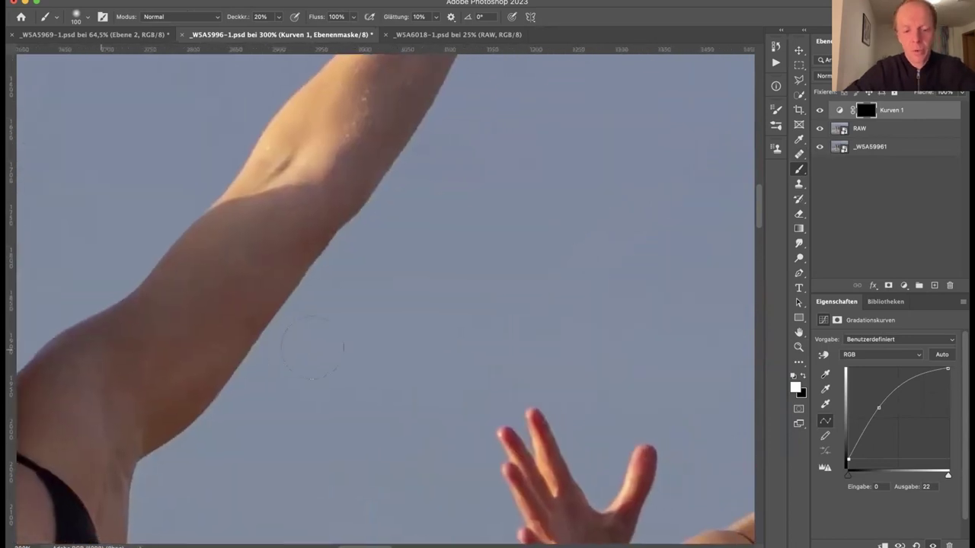
key("super+1")
scroll(415, 319, "right", 15)
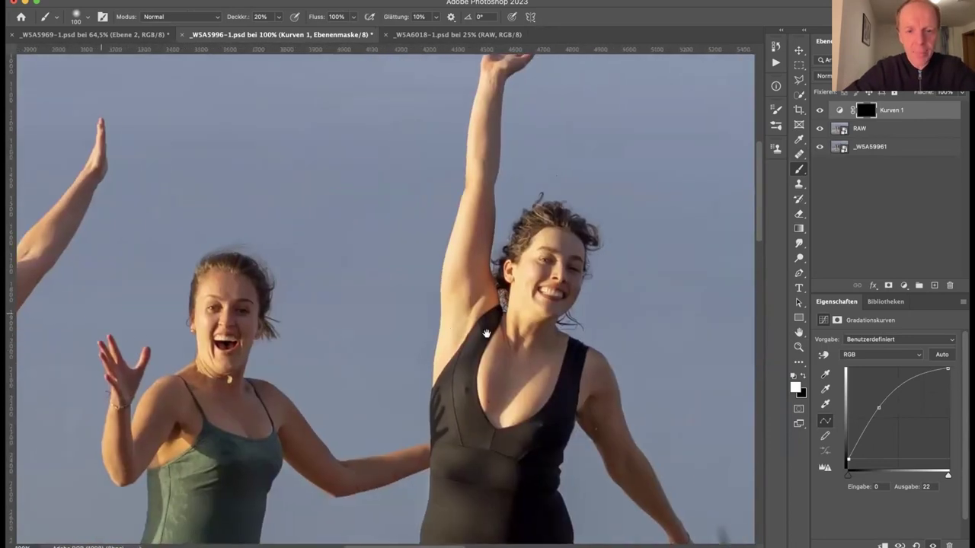
scroll(434, 341, "right", 6)
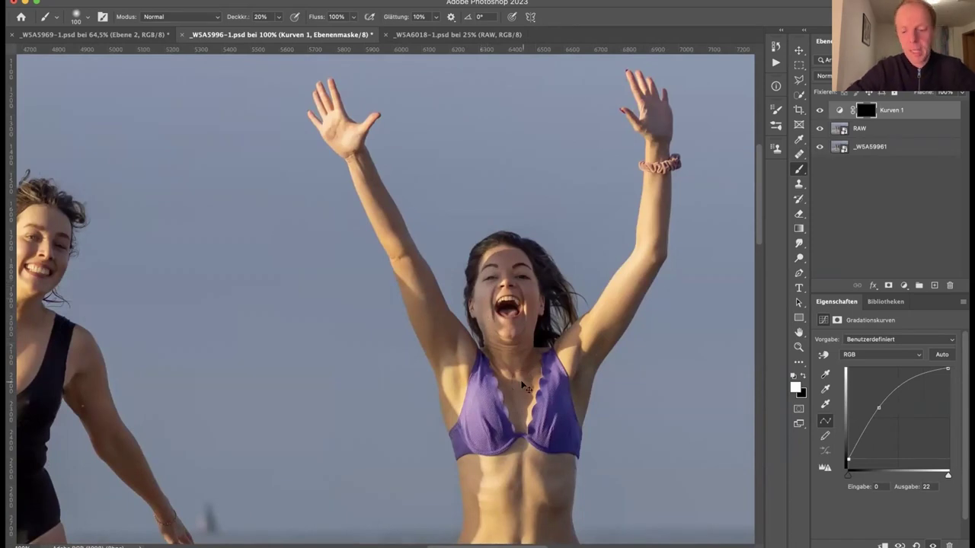
scroll(525, 388, "down", 3)
scroll(345, 301, "up", 1)
left_click_drag(345, 301, 635, 288)
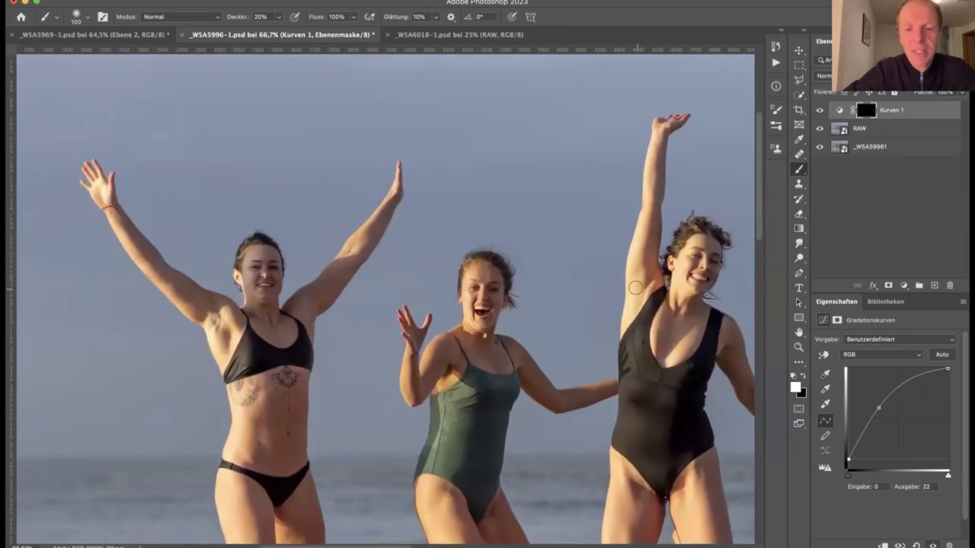
- Add a Farbton/Sättigung adjustment layer above the curves layer and set Sättigung to +40, judging the effect on the leftmost woman's face
left_click(902, 284)
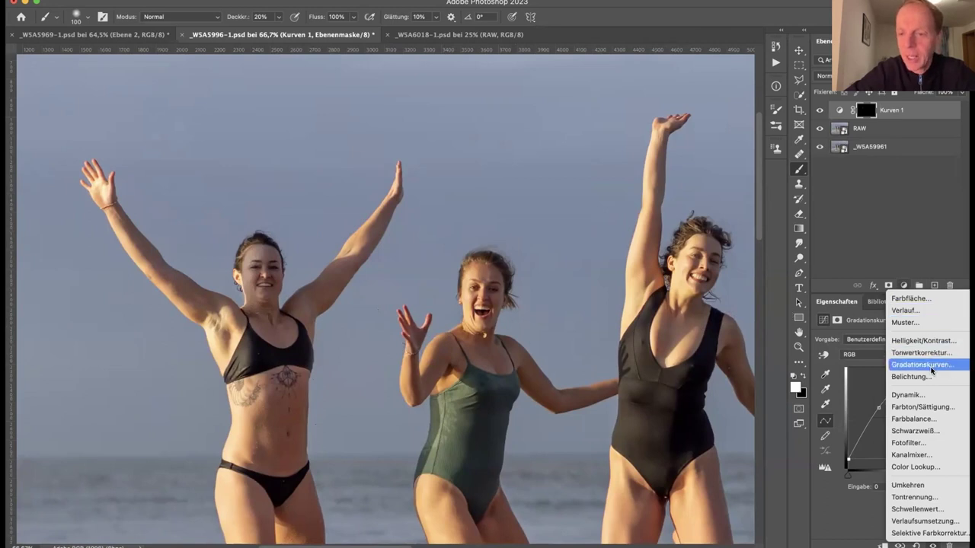
left_click(930, 408)
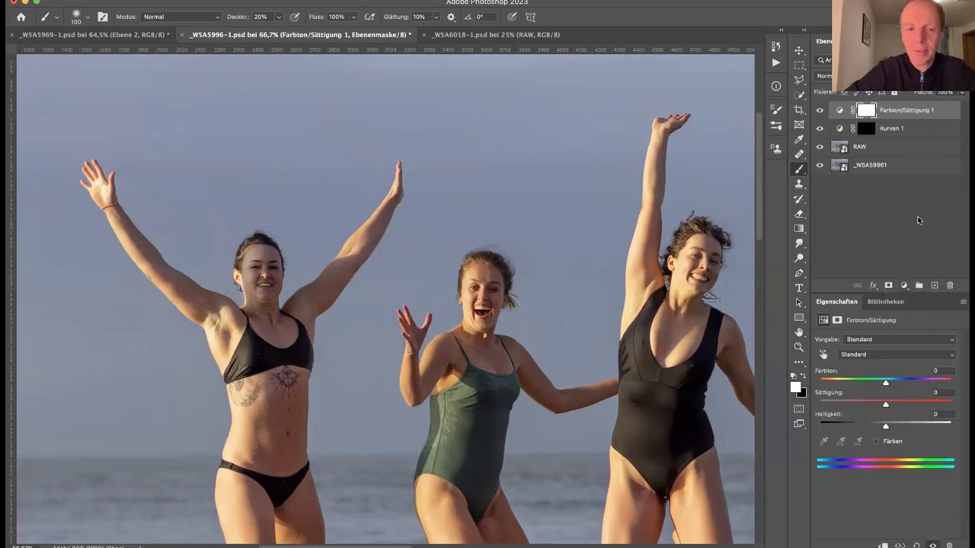
key("super+plus")
key("super+plus")
key("super+plus")
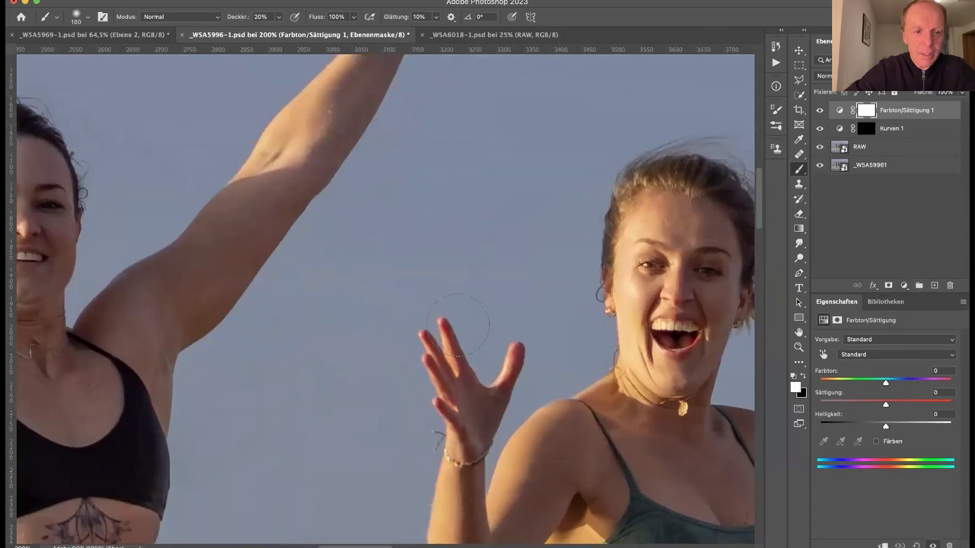
mouse_move(373, 281)
left_mouse_down()
mouse_move(394, 224)
mouse_move(474, 326)
left_mouse_up()
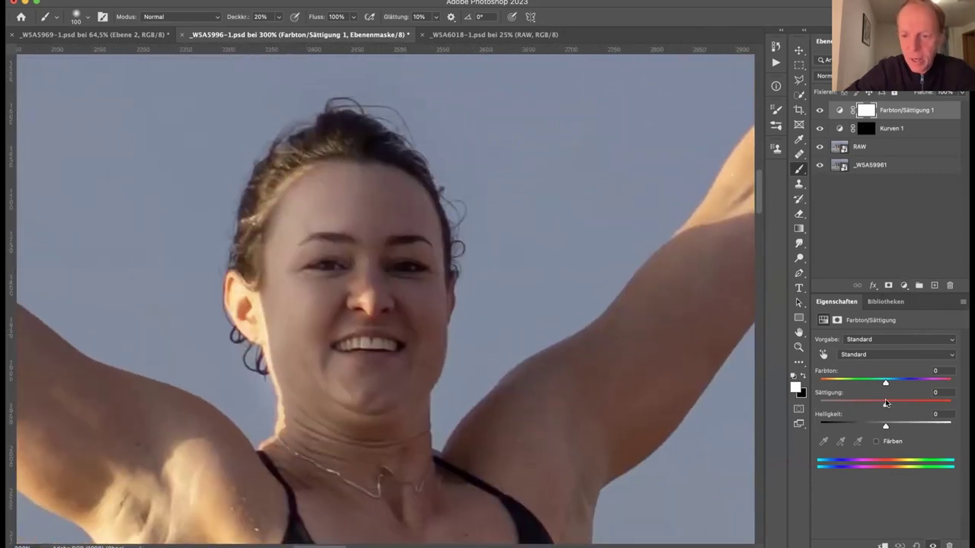
left_click_drag(885, 405, 908, 405)
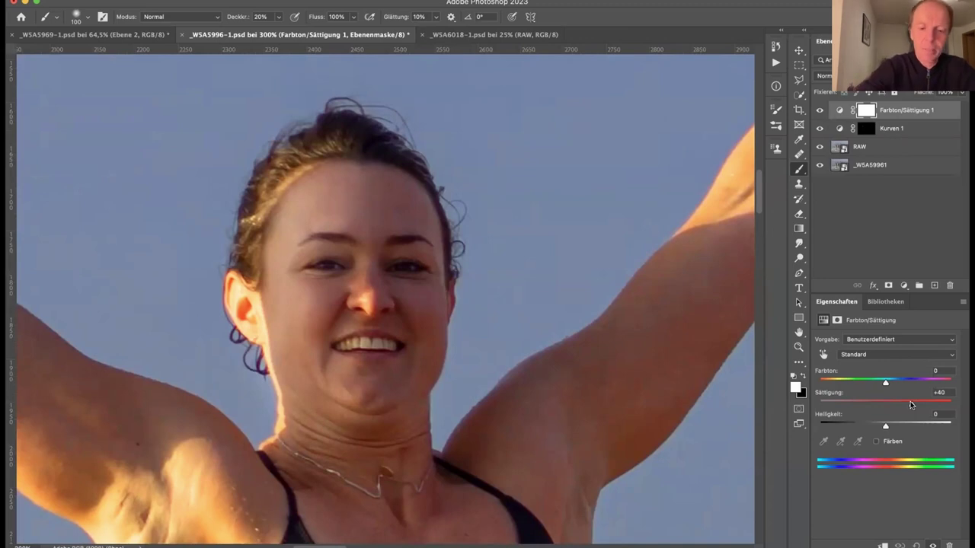
- Invert the Farbton/Sättigung layer's mask to black so the saturation boost is hidden across the whole photo
key("super+minus")
key("super+minus")
key("super+minus")
key("super+minus")
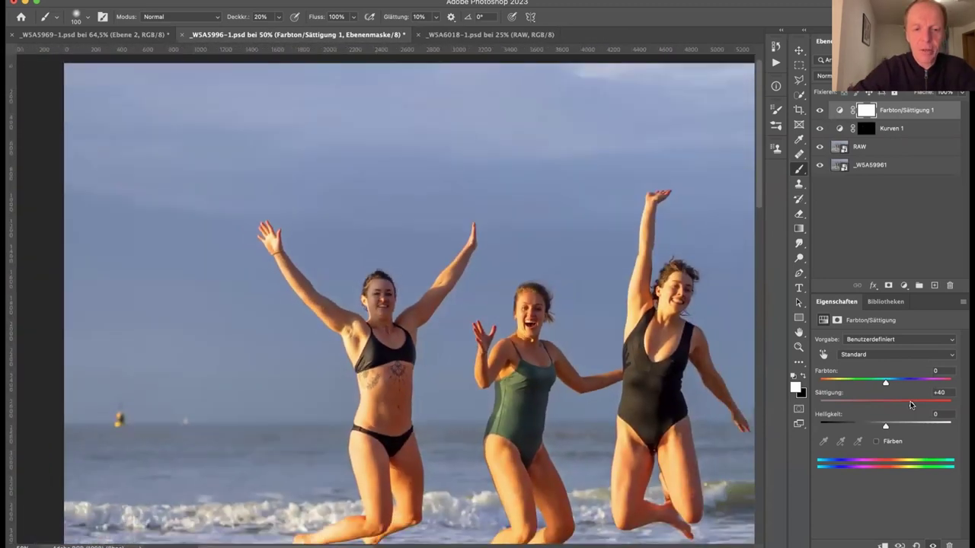
key("super+minus")
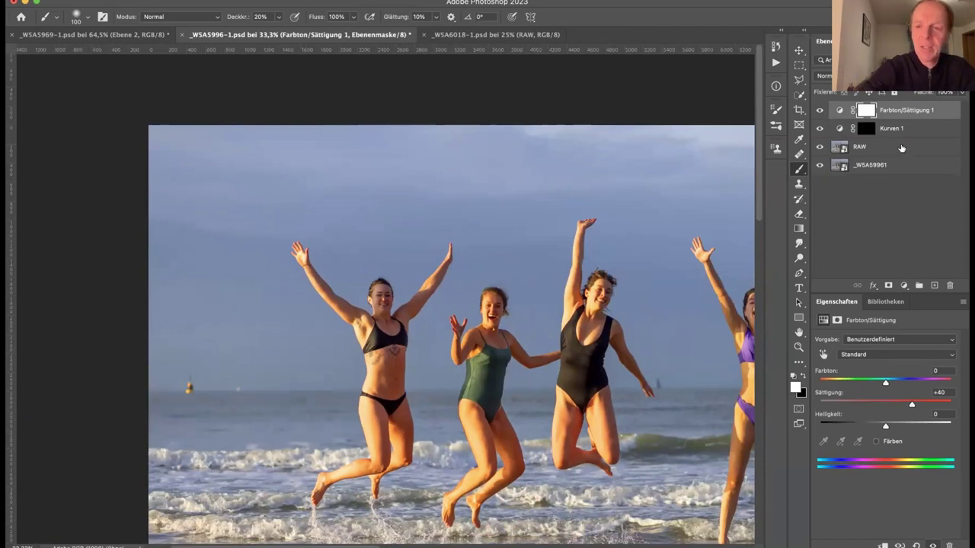
key("super+i")
- Inspect the women's skin and shaded areas at close range across to the rightmost woman's face, and review the whole group
key("super+plus")
key("super+plus")
key("super+plus")
key("super+plus")
key("super+plus")
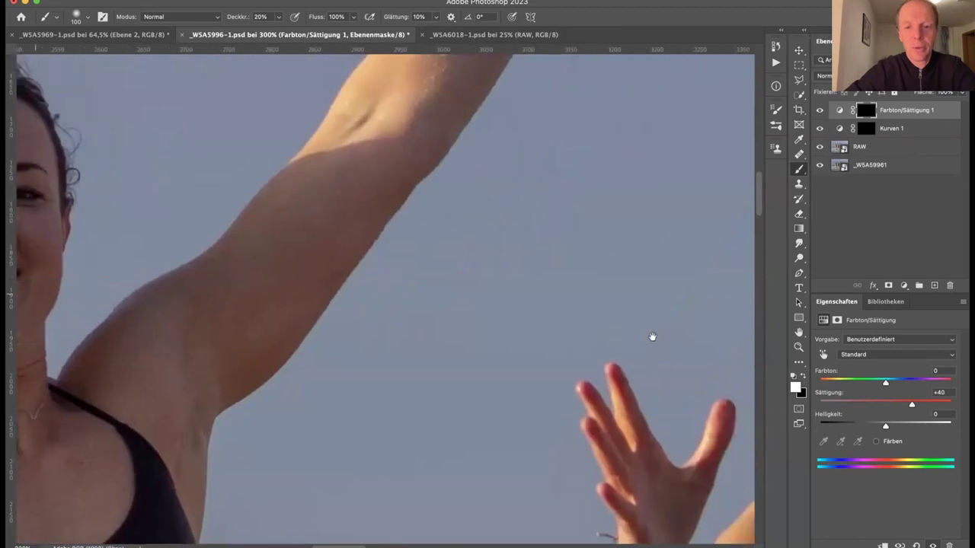
left_click_drag(650, 338, 33, 374)
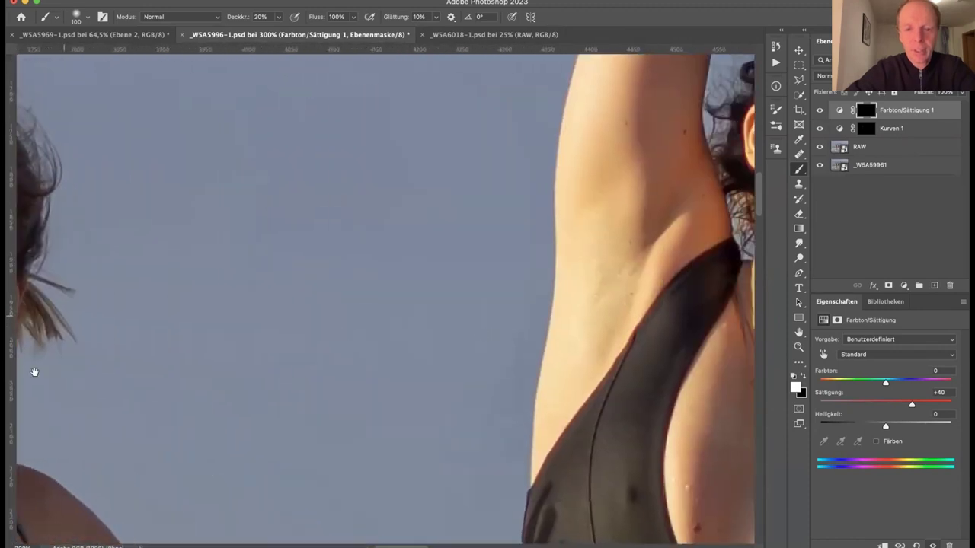
left_click_drag(500, 371, 26, 348)
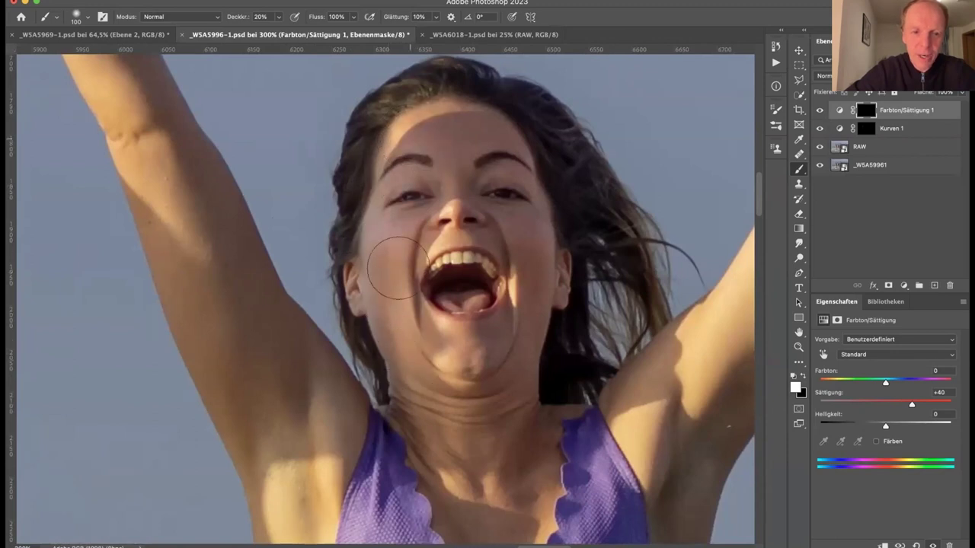
scroll(448, 316, "down", 6)
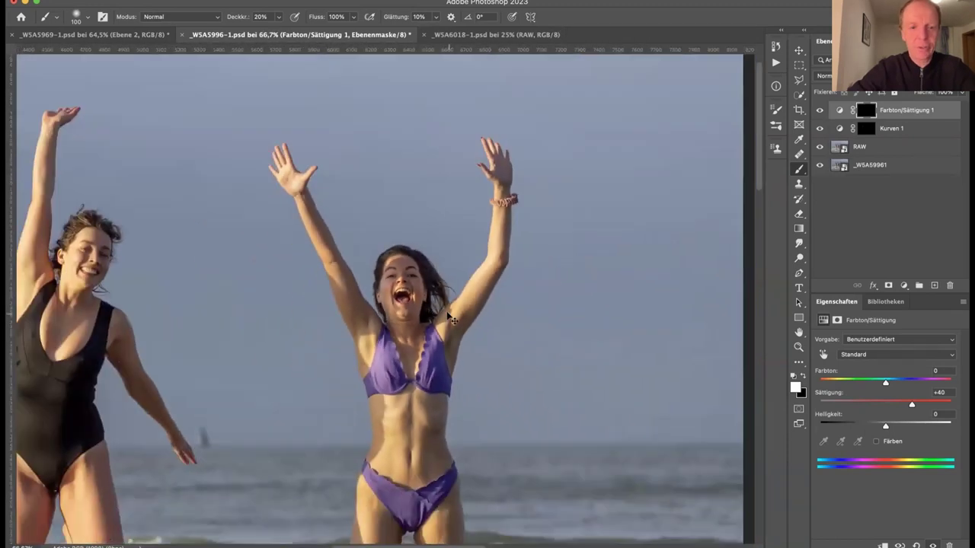
scroll(693, 284, "down", 2)
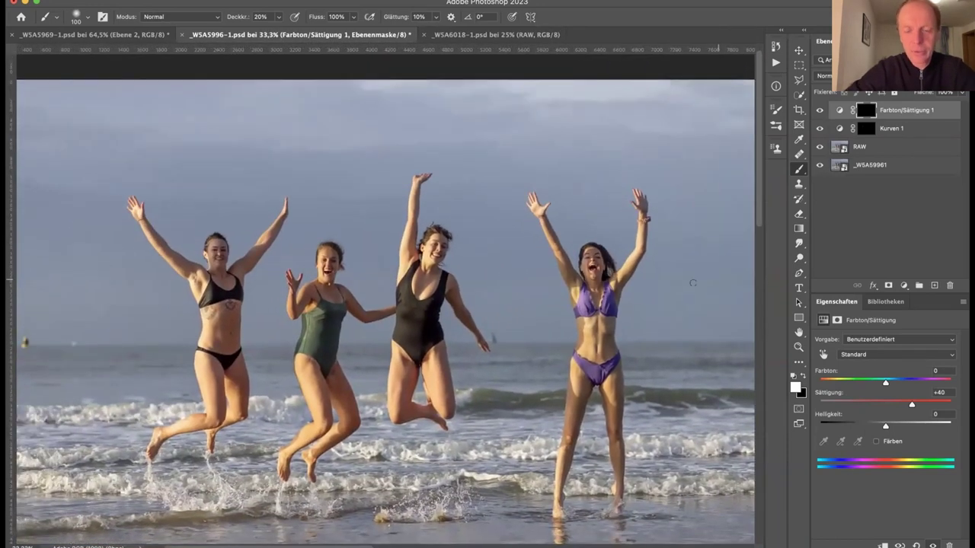
scroll(683, 288, "up", 2)
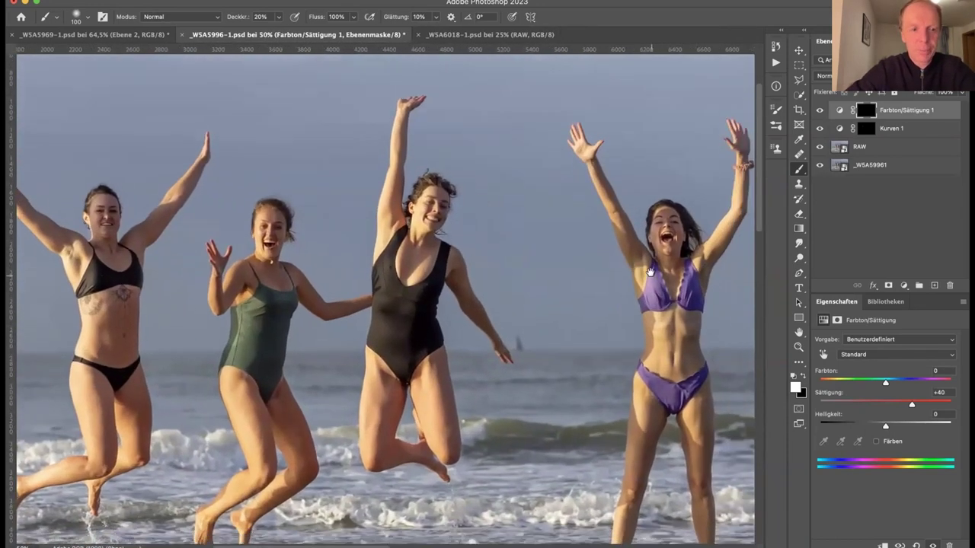
- Group the Farbton/Sättigung and Kurven adjustment layers
left_click(924, 128, "shift")
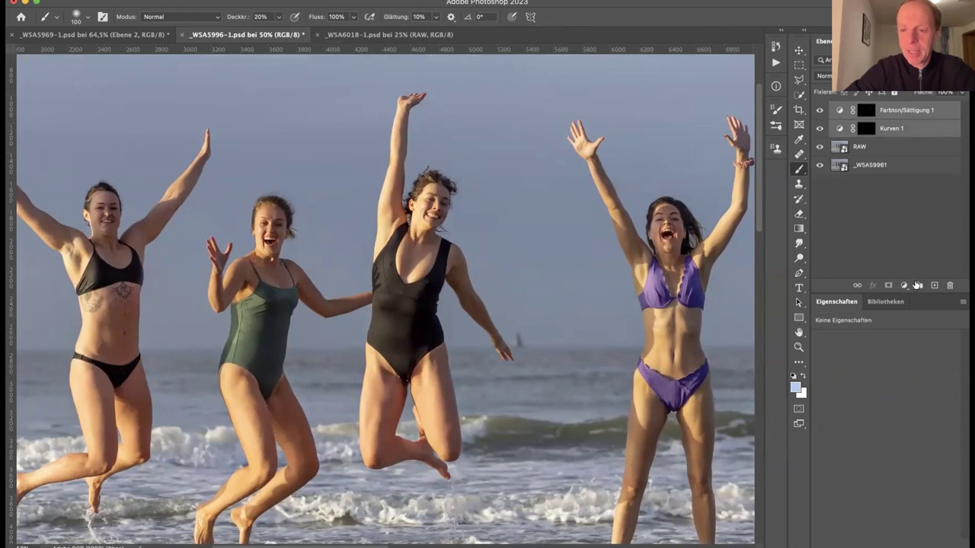
left_click(917, 285)
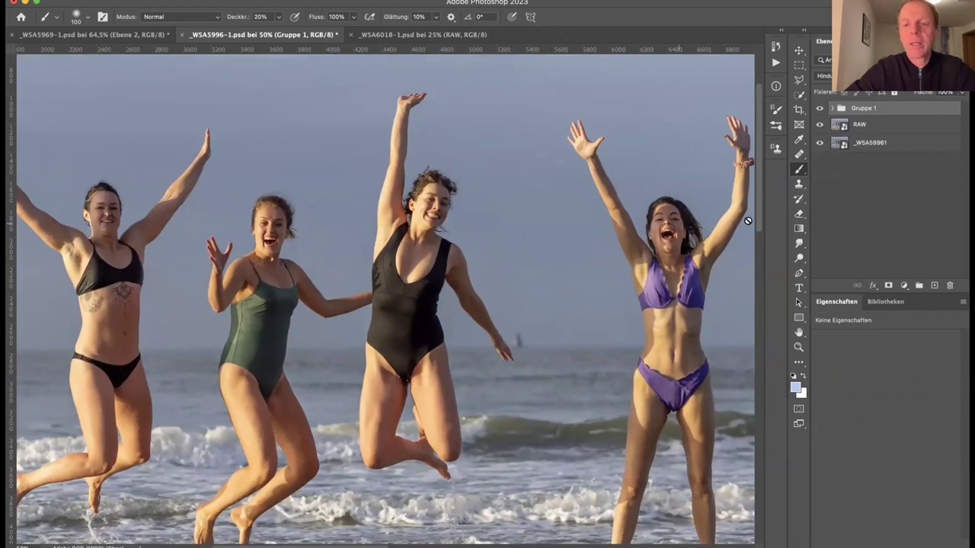
- Compare the photo with and without the adjustment group by repeatedly hiding and showing it, both closer in and with the whole image visible
left_click(819, 108)
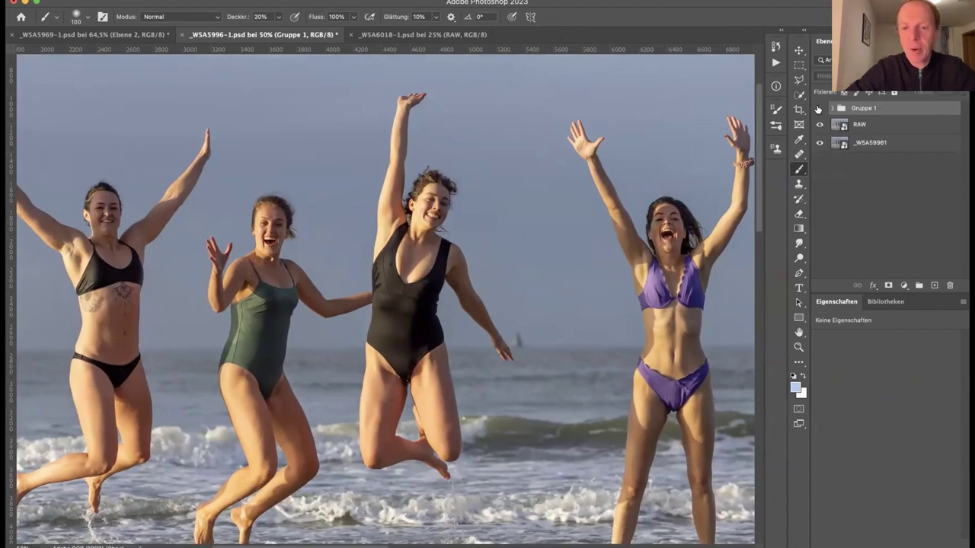
left_click(819, 108)
left_click(819, 108)
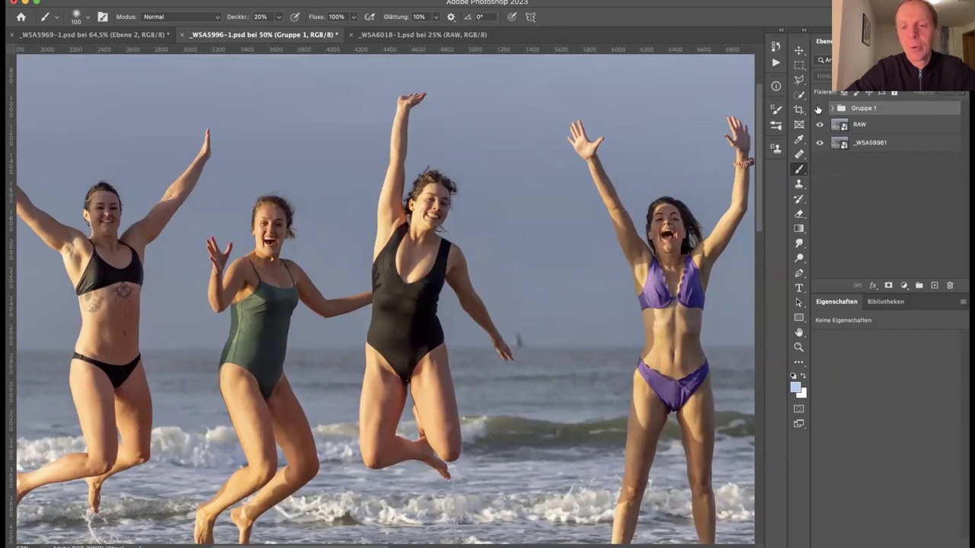
left_click(819, 108)
left_click(819, 108)
left_click(818, 108)
left_click(819, 108)
left_click(819, 108)
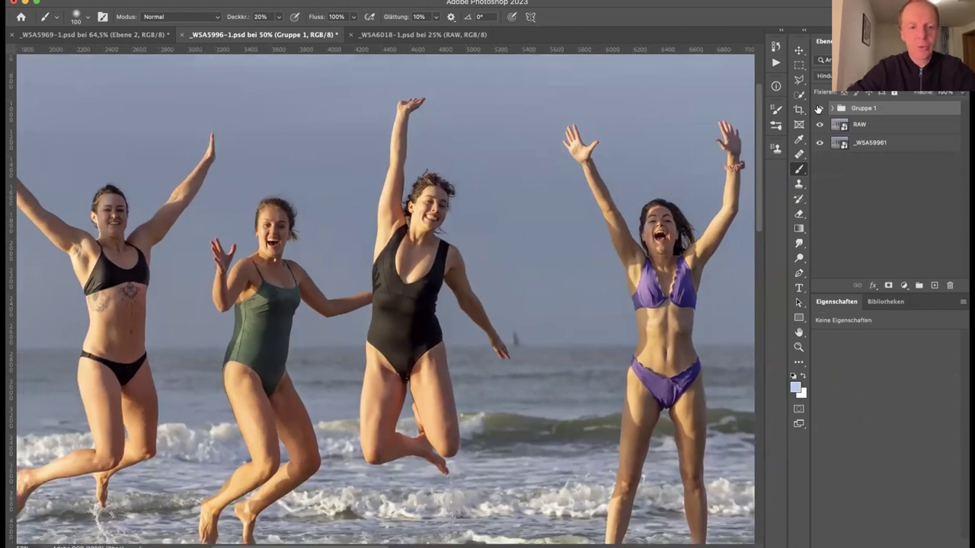
key("super+minus")
key("super+minus")
left_click(820, 108)
left_click(820, 109)
left_click(819, 109)
left_click(819, 108)
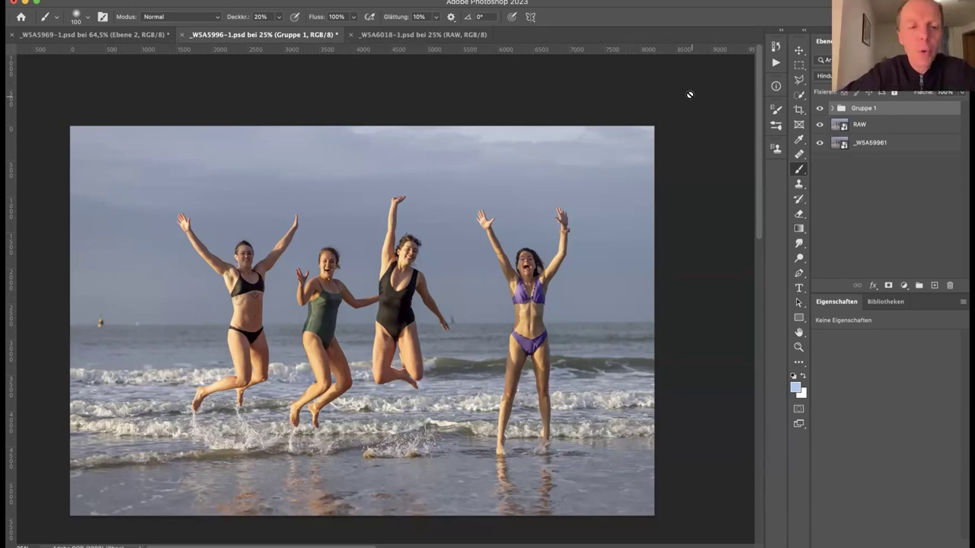
- Examine the leftmost woman's retouched face and upper body at 200% magnification
key("super+plus")
key("super+plus")
key("super+plus")
key("super+plus")
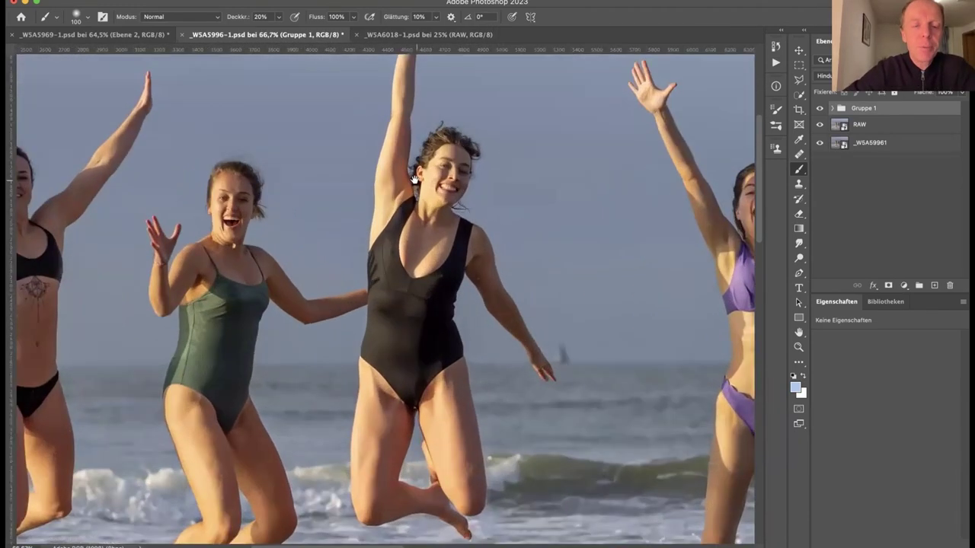
key("super+plus")
key("super+plus")
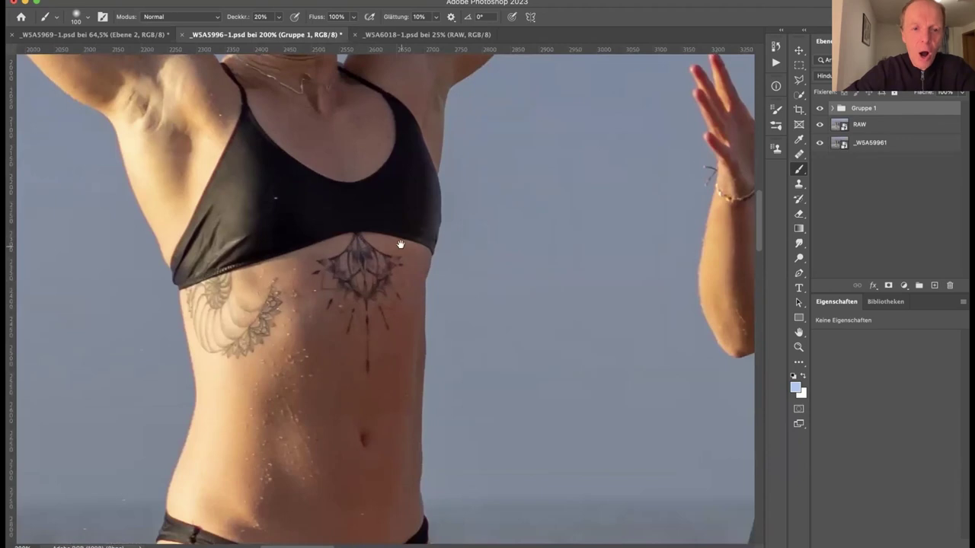
left_click_drag(400, 244, 458, 434)
left_click_drag(460, 305, 490, 383)
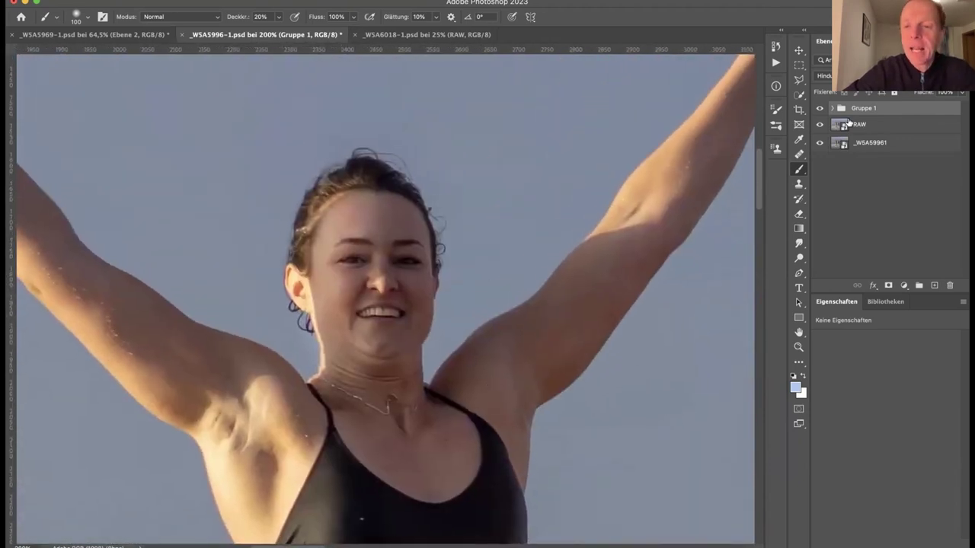
- Expand the group, view the Farbton/Sättigung and Kurven layer masks on their own, and collapse the group again
left_click(832, 109)
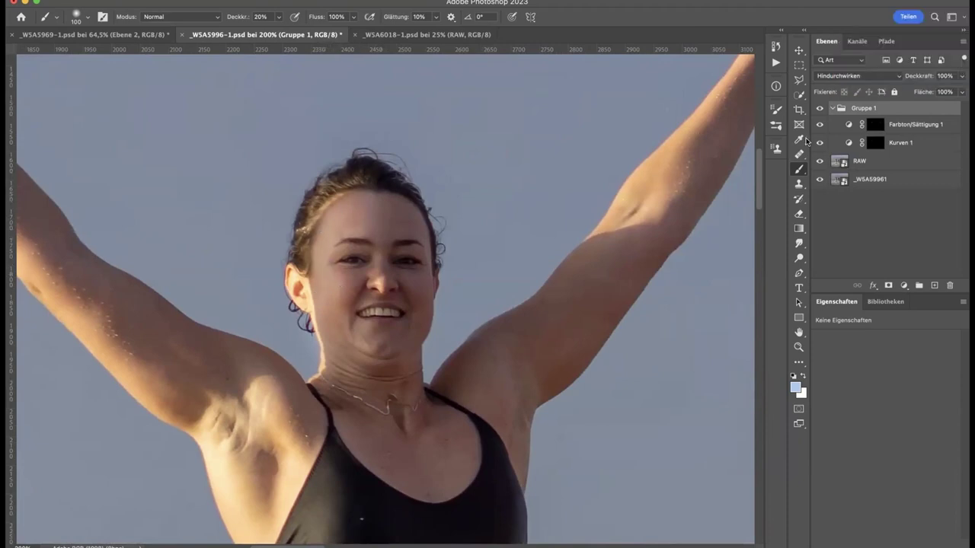
left_click(873, 126, "alt")
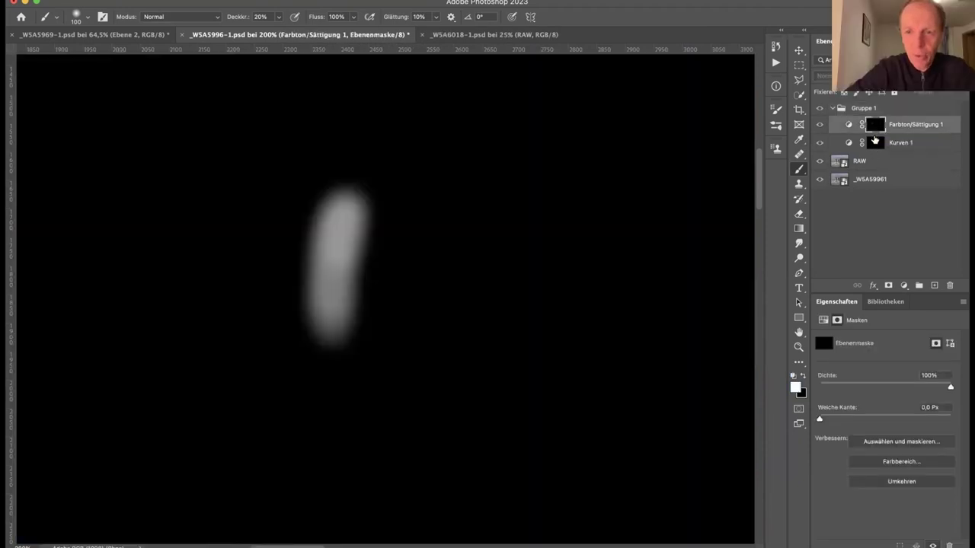
left_click(875, 142)
left_click(874, 143, "alt")
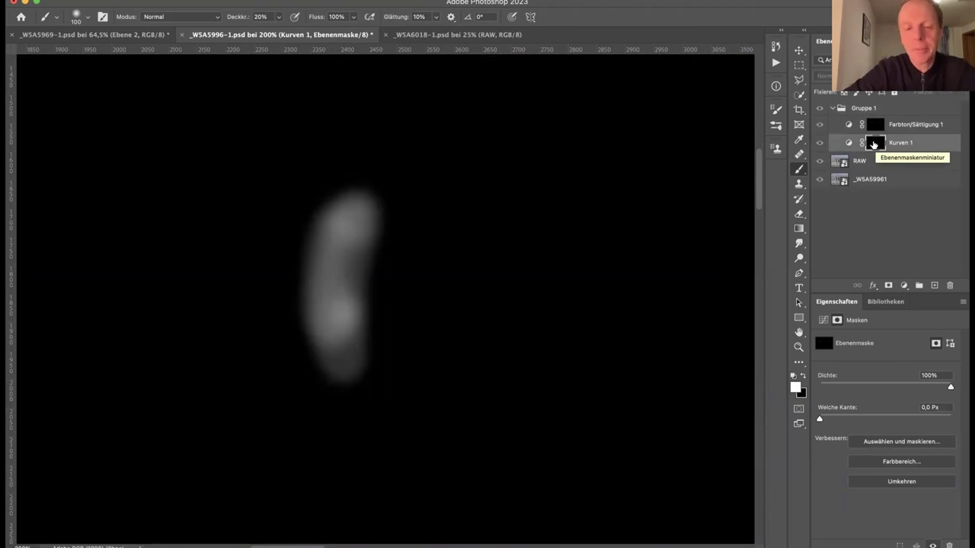
left_click(831, 108)
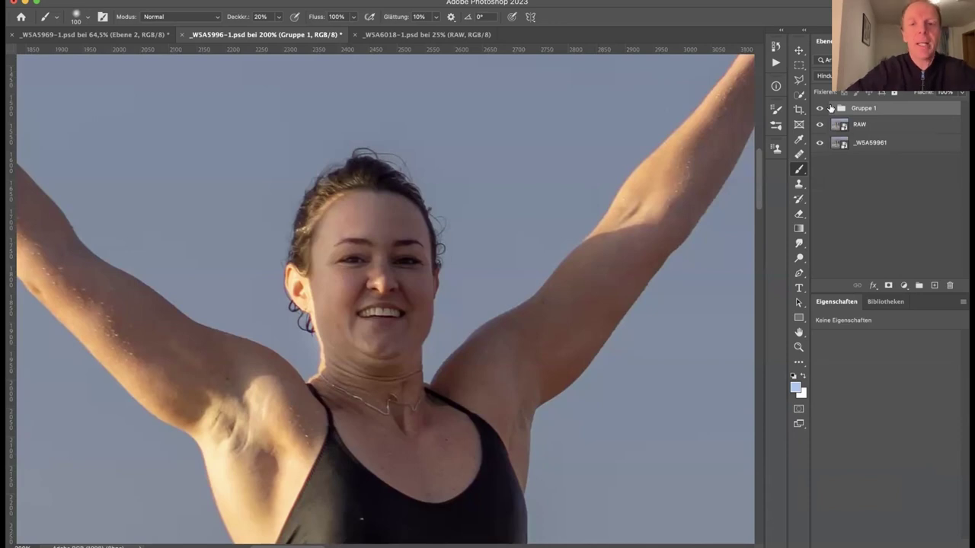
- Switch to the bridge photo _W5A6018-1.psd and open its RAW smart object in Camera Raw
left_click(416, 35)
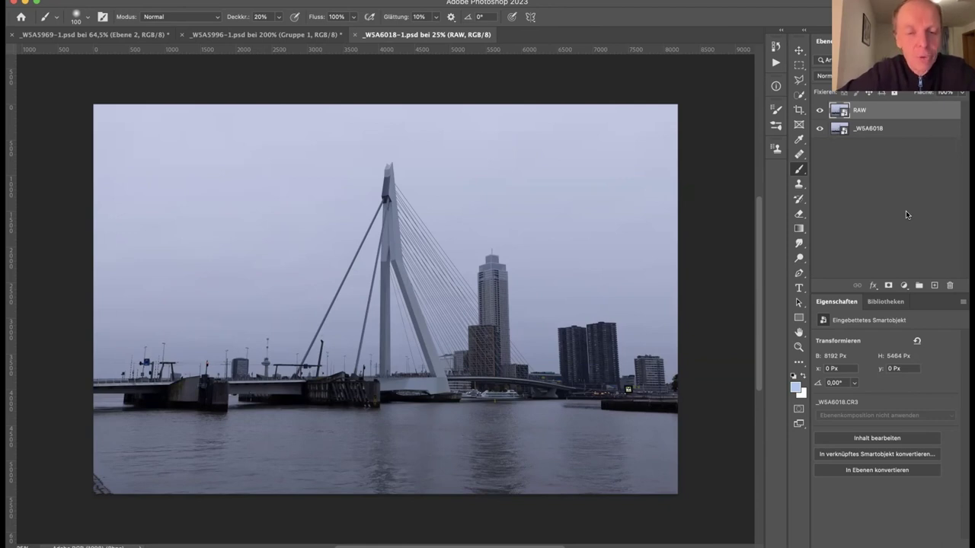
left_click(819, 110)
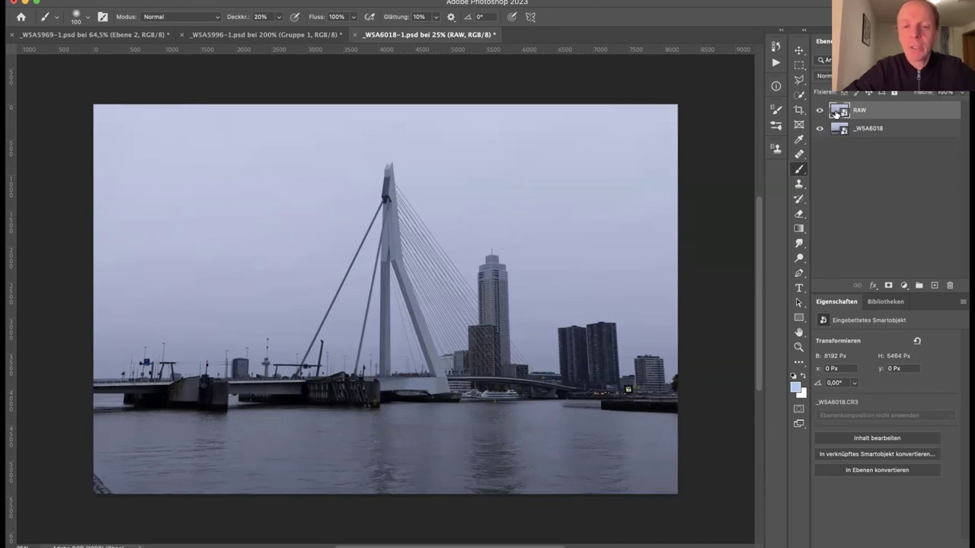
double_click(837, 111)
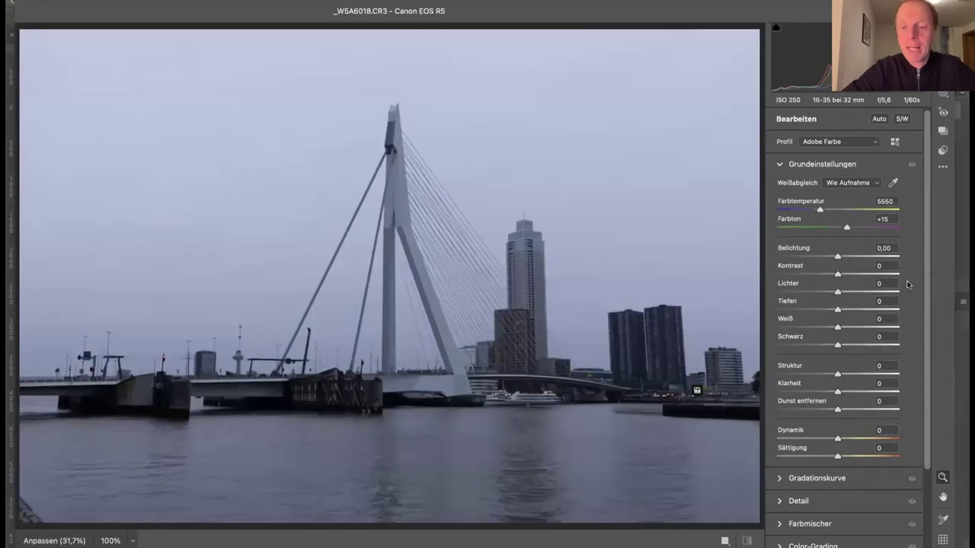
- Try Tiefen at +70, Belichtung at +0,65 and Farbtemperatur at 7050 on the bridge photo, and reset all three sliders
left_click_drag(838, 311, 880, 311)
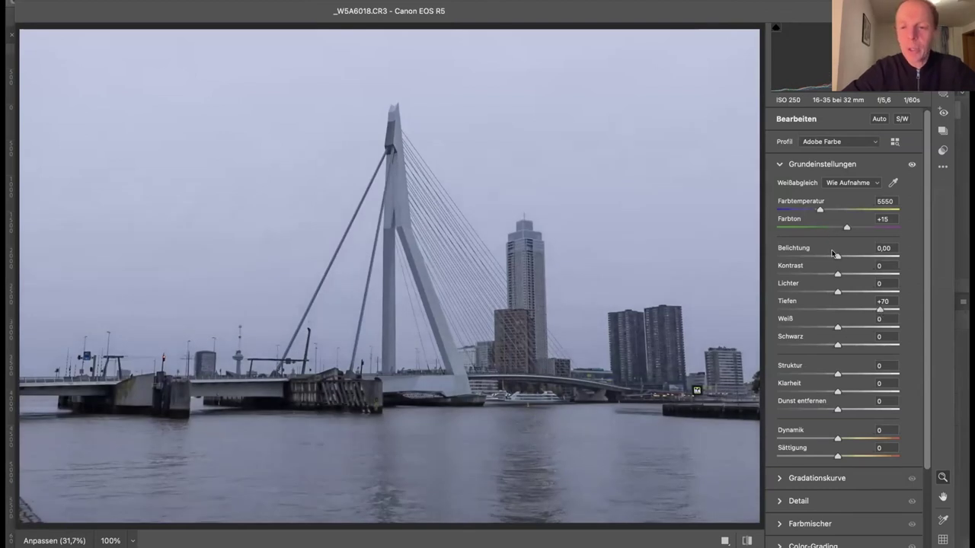
left_click_drag(841, 255, 846, 256)
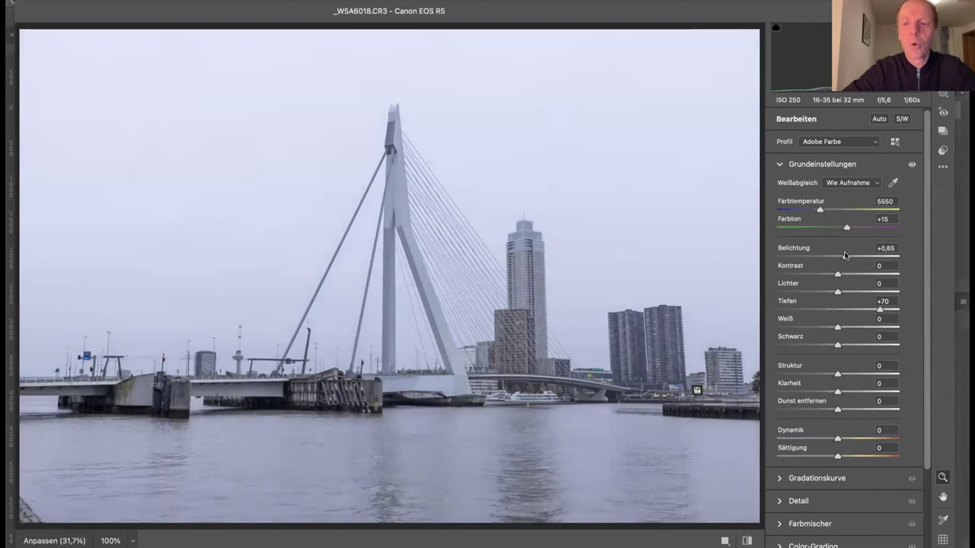
left_click_drag(821, 209, 838, 210)
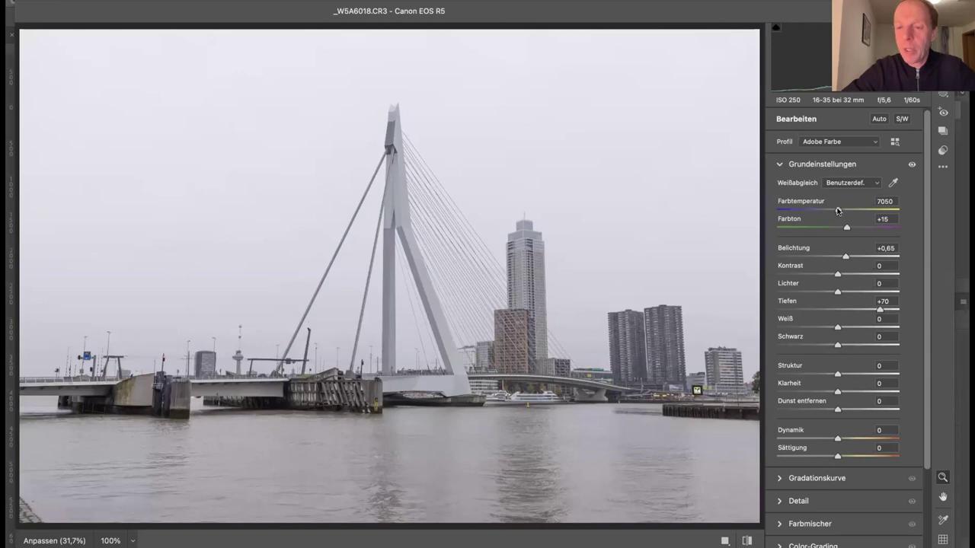
double_click(837, 211)
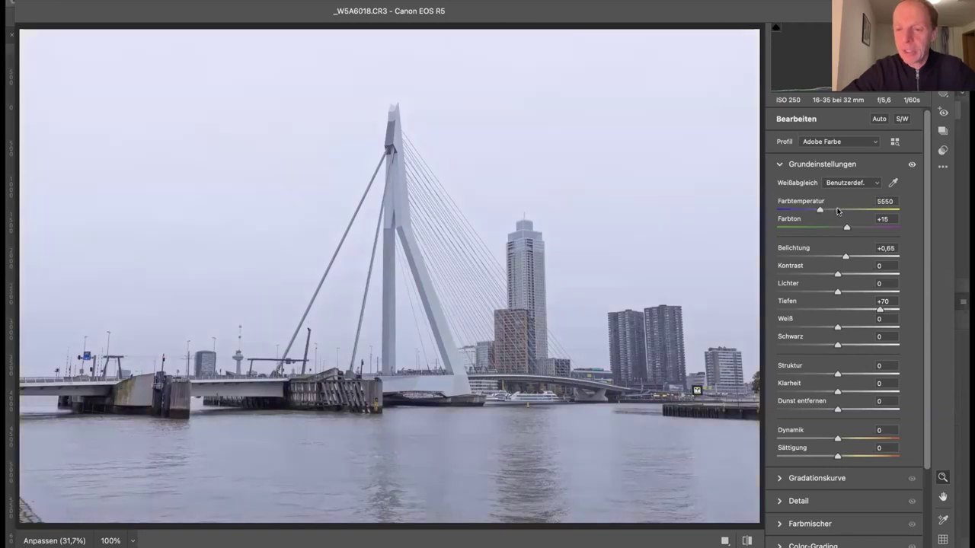
double_click(844, 257)
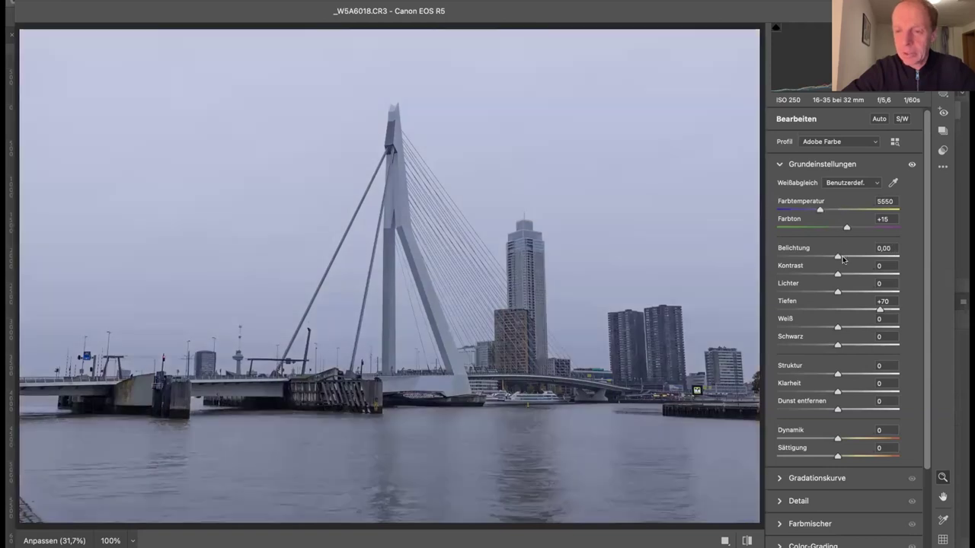
double_click(879, 309)
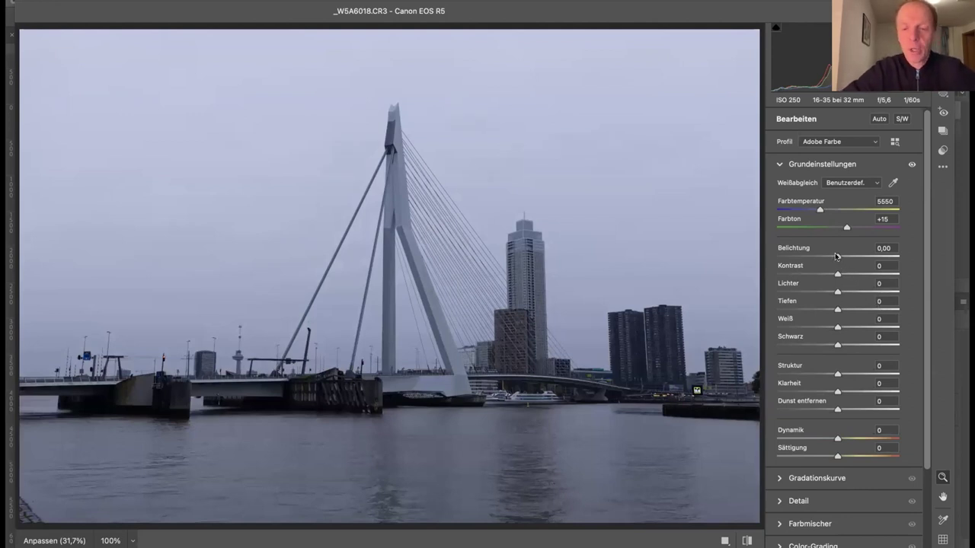
- Set Belichtung to +0,40 and Farbtemperatur to 5350 in the bridge photo's RAW development, lower Tiefen, and apply the changes
left_click_drag(836, 256, 841, 256)
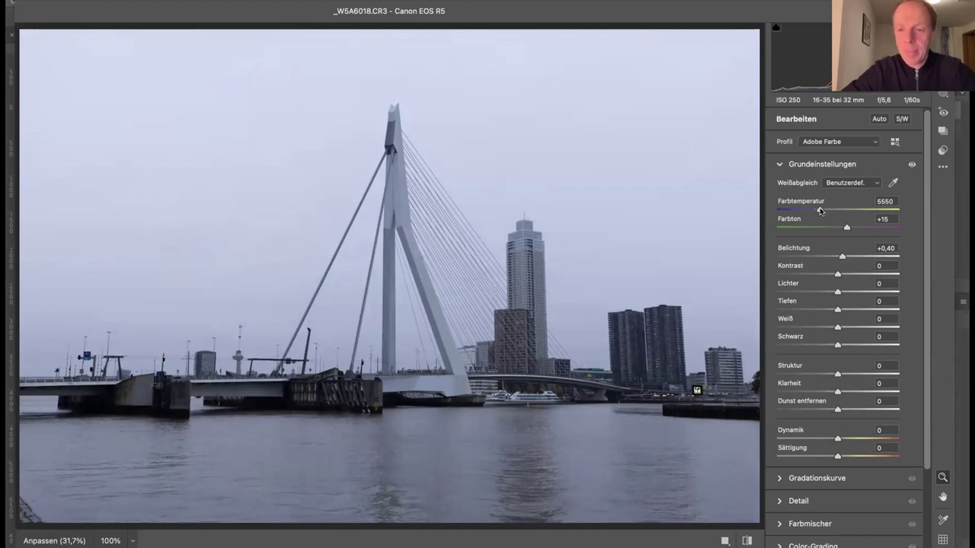
left_click_drag(820, 211, 813, 211)
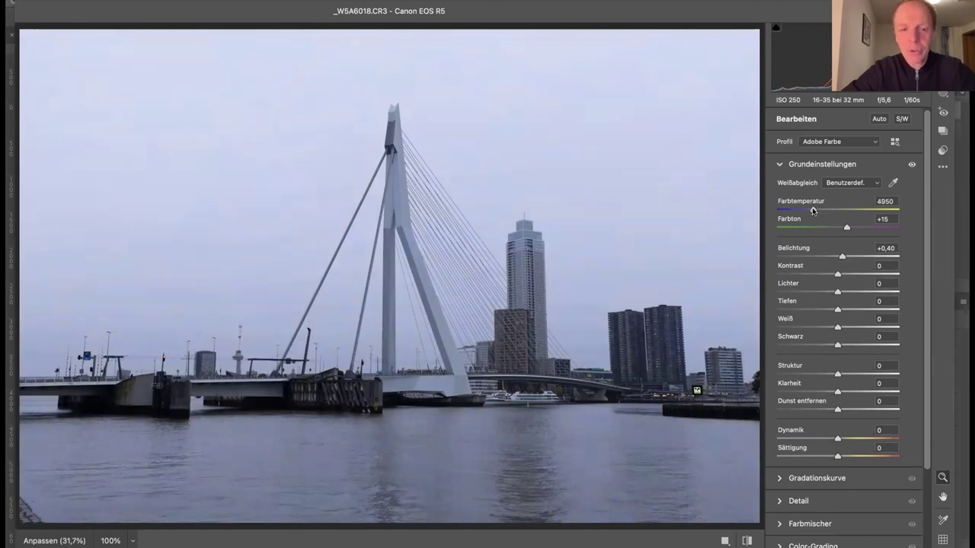
key("super+z")
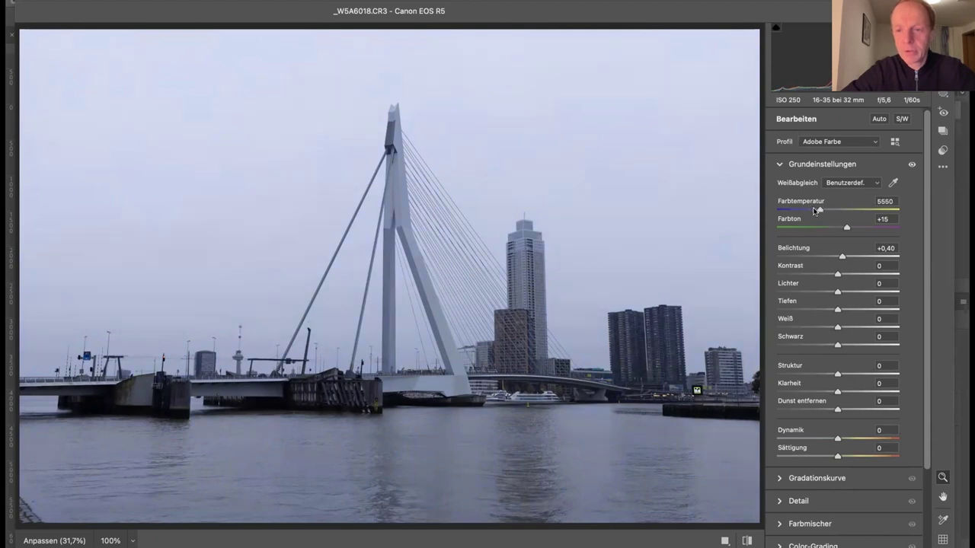
left_click_drag(818, 210, 815, 211)
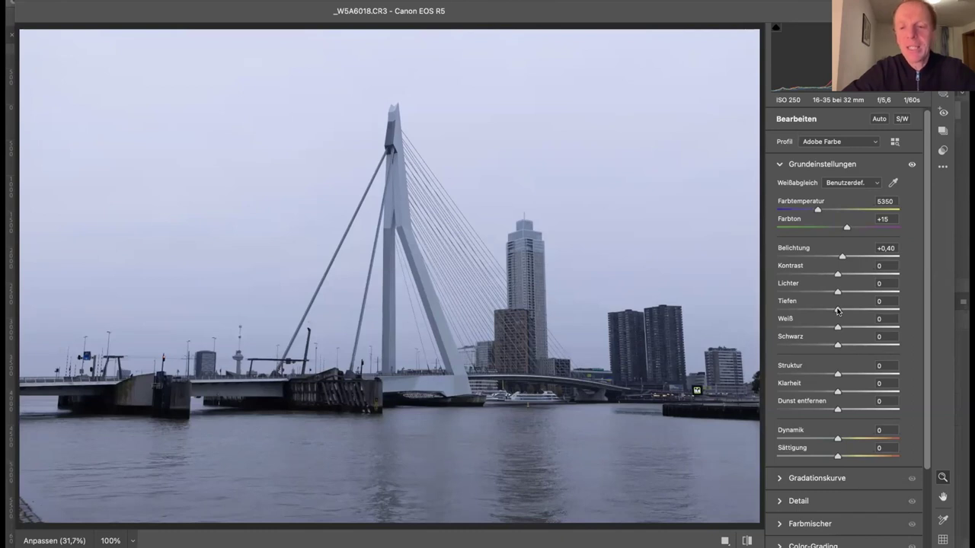
left_click_drag(837, 311, 818, 313)
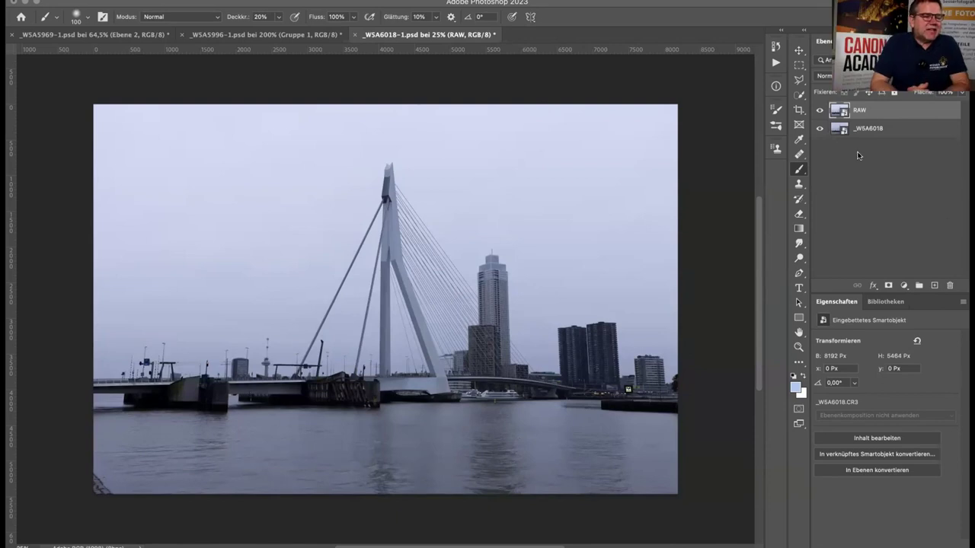
- Toggle the RAW layer's visibility repeatedly to compare the developed bridge photo with the original layer, leaving it shown
left_click(818, 110)
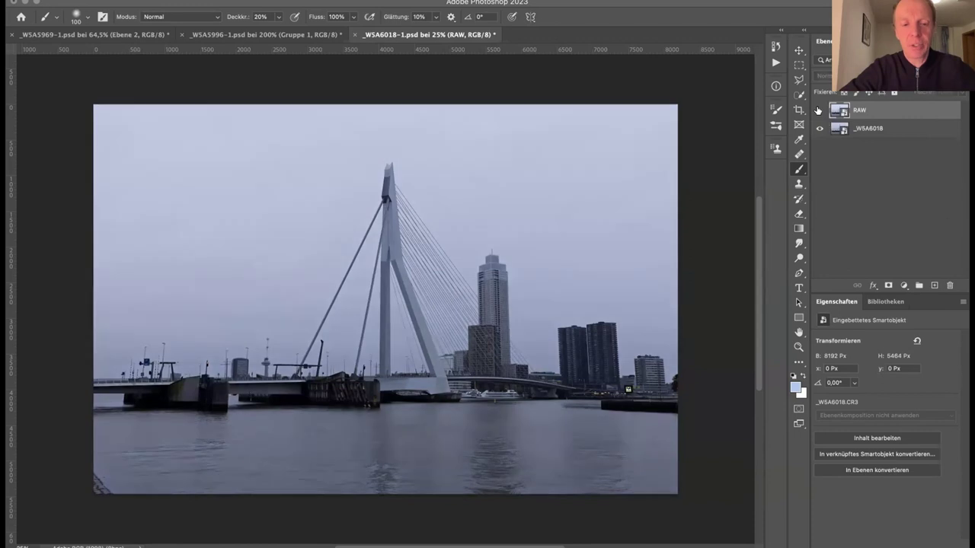
left_click(818, 111)
left_click(818, 110)
left_click(818, 111)
left_click(818, 110)
left_click(818, 110)
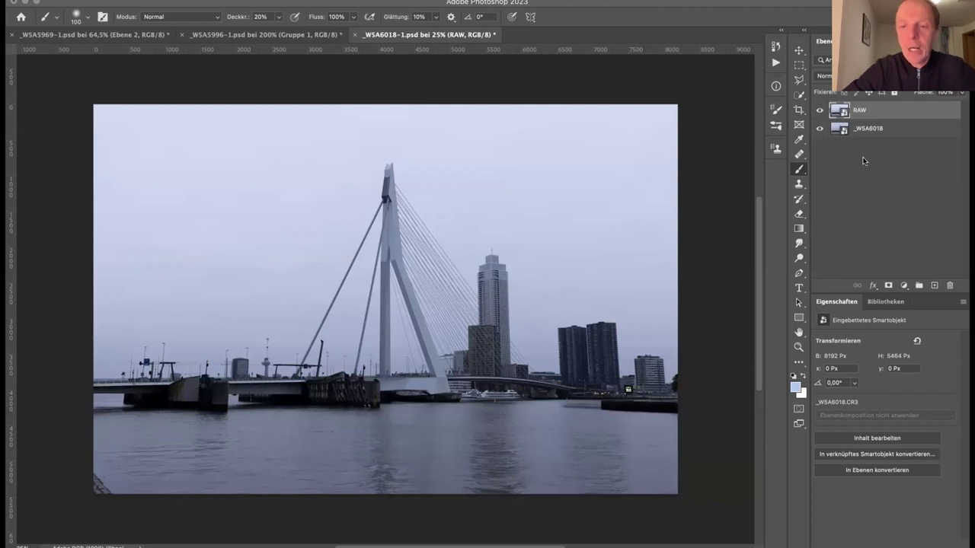
- Draw a large oval freehand Lasso selection with a 600 px feather around the bridge pylon and the tall buildings
left_click(799, 83)
left_click(830, 80)
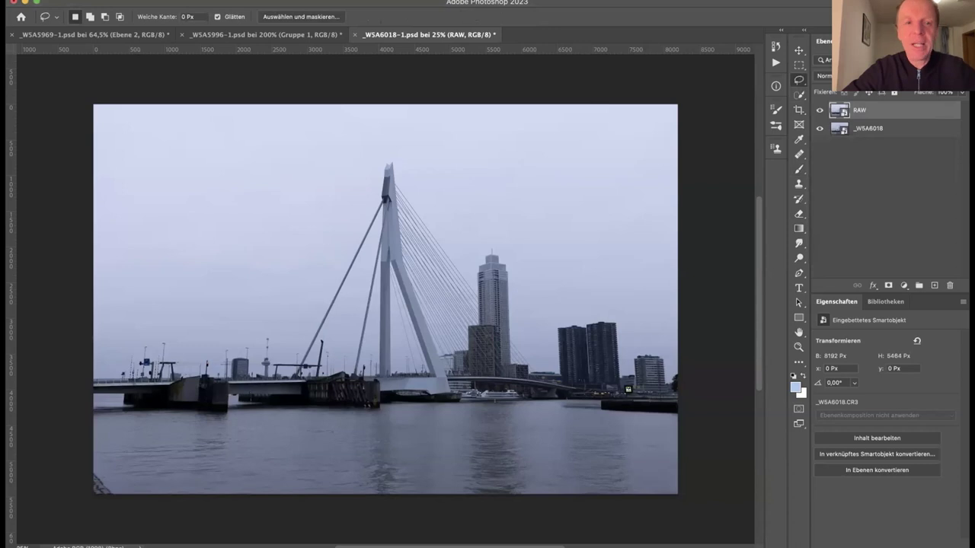
left_click(187, 16)
type("600")
key("Return")
mouse_move(454, 154)
left_mouse_down()
mouse_move(203, 172)
mouse_move(167, 217)
mouse_move(201, 383)
mouse_move(350, 439)
mouse_move(528, 424)
mouse_move(601, 284)
mouse_move(551, 207)
mouse_move(453, 155)
left_mouse_up()
- Add a Gradationskurven adjustment layer from the selection with its mask inverted to affect the image edges, and hide the layer
left_click(903, 286)
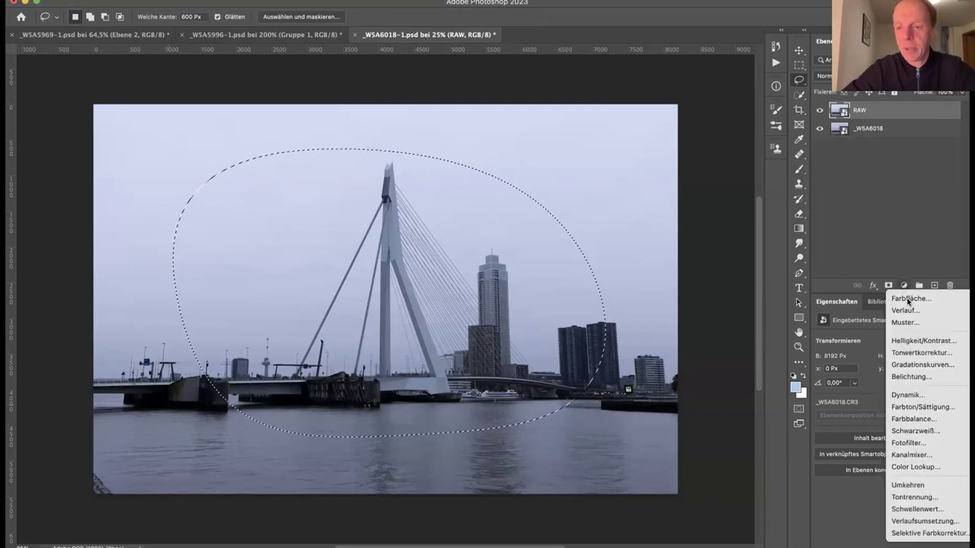
left_click(913, 363)
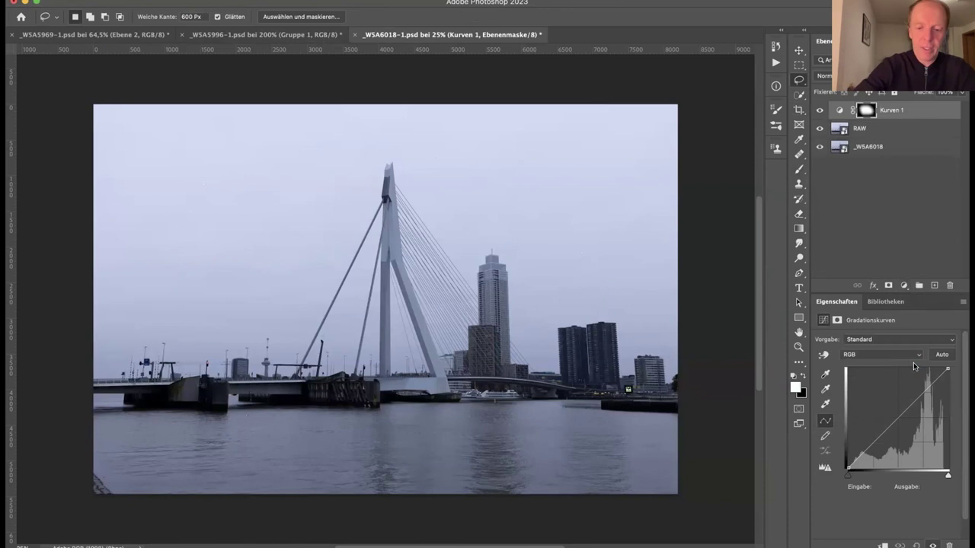
key("super+i")
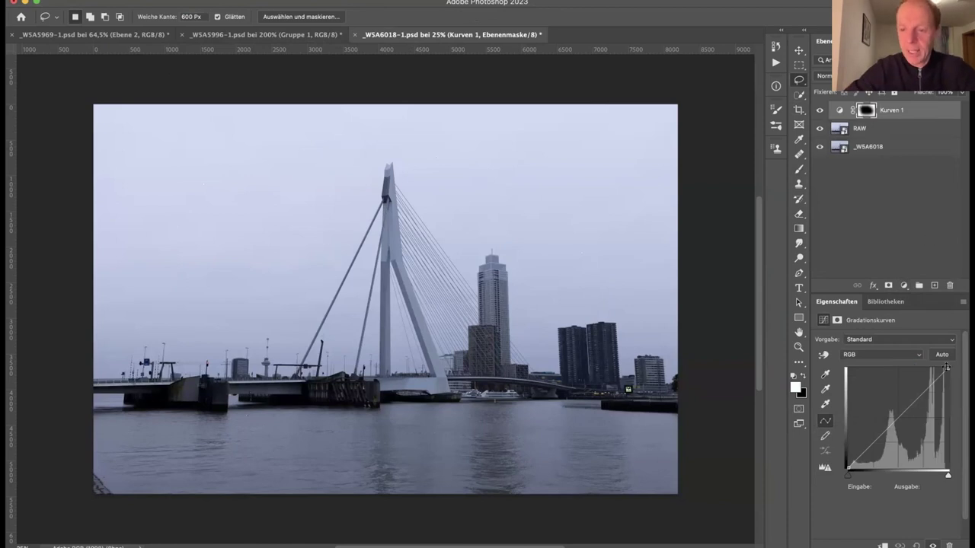
mouse_move(947, 368)
left_mouse_down()
mouse_move(955, 385)
mouse_move(947, 368)
left_mouse_up()
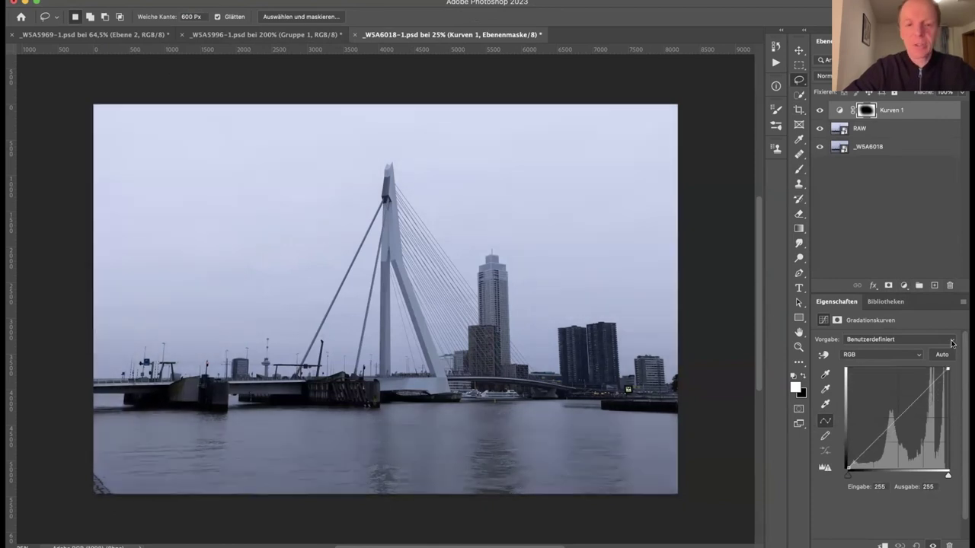
left_click(820, 110)
- Add a Schwarzweiß adjustment layer above RAW with Rottöne 79, Grüntöne 77, Cyantöne 38, Blautöne 187 and Magentatöne 84
left_click(906, 131)
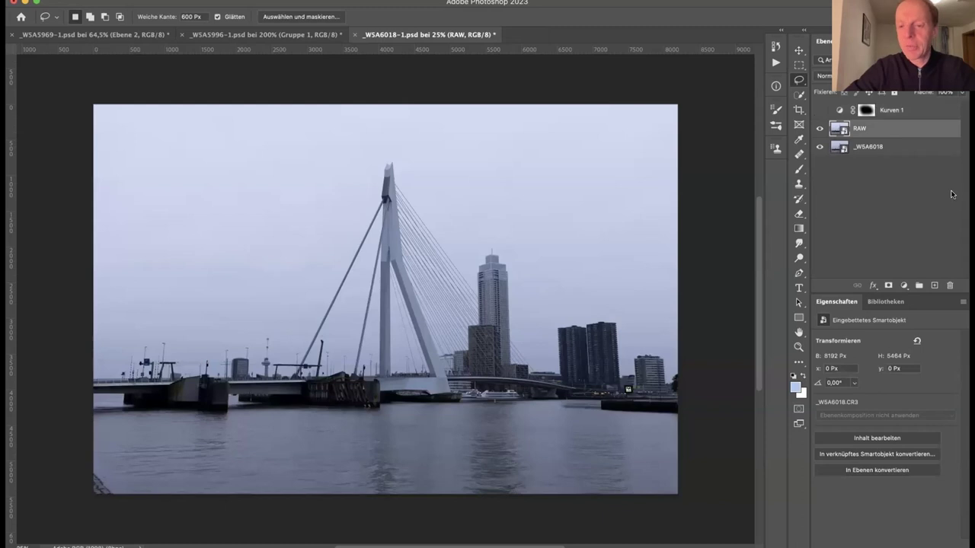
left_click(904, 287)
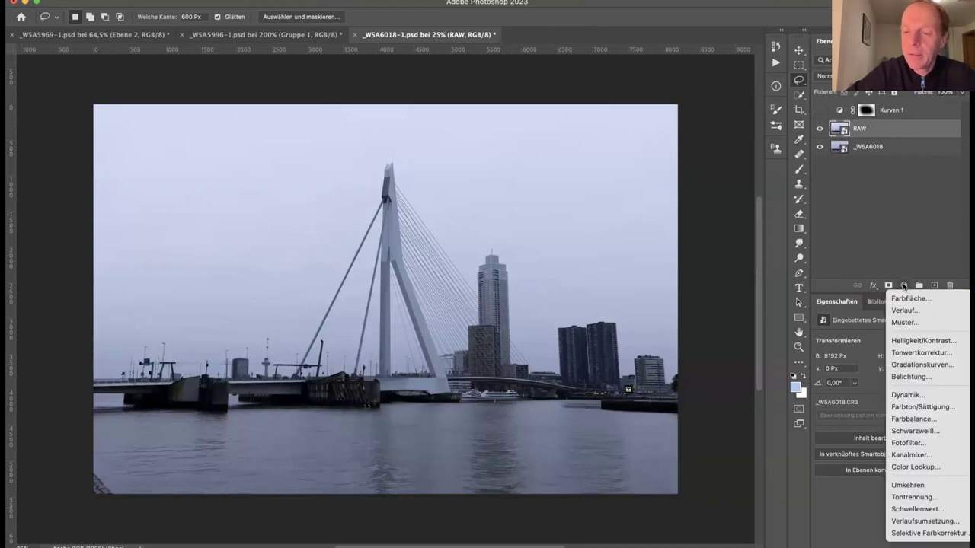
left_click(913, 431)
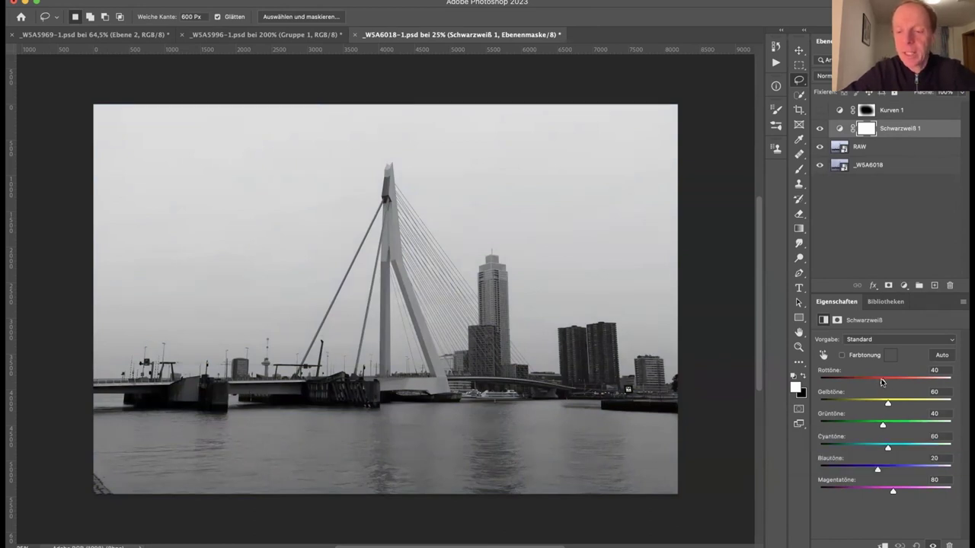
mouse_move(883, 383)
left_mouse_down()
mouse_move(827, 381)
mouse_move(893, 387)
left_mouse_up()
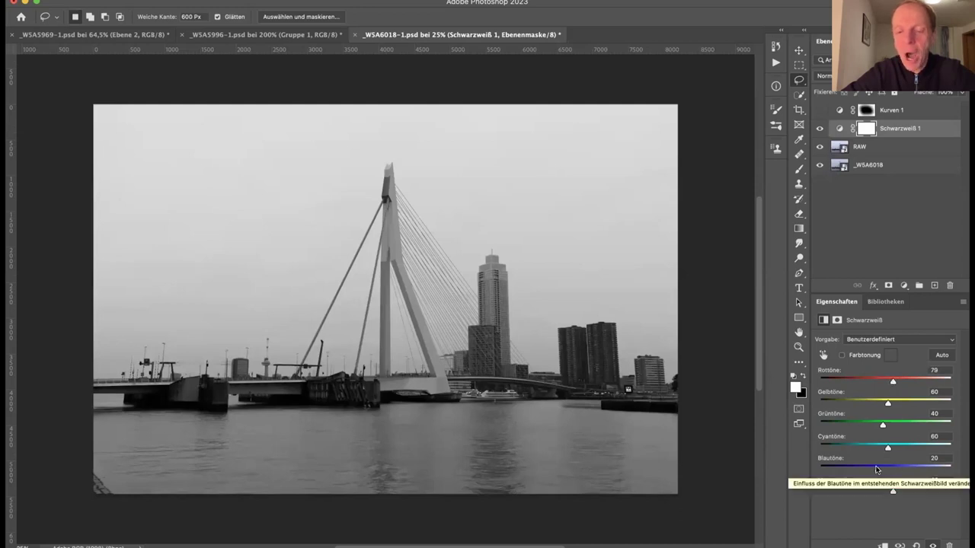
left_click_drag(876, 470, 928, 476)
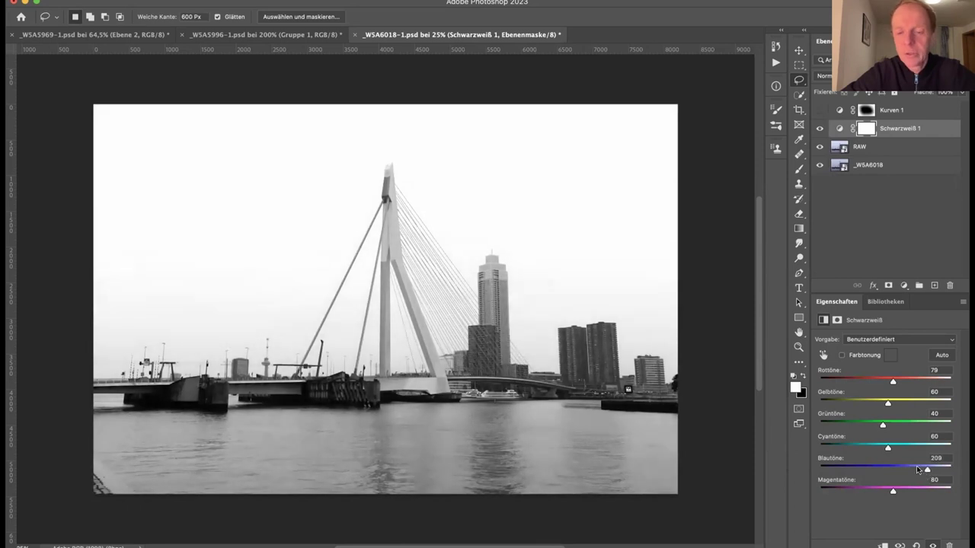
left_click_drag(888, 449, 892, 425)
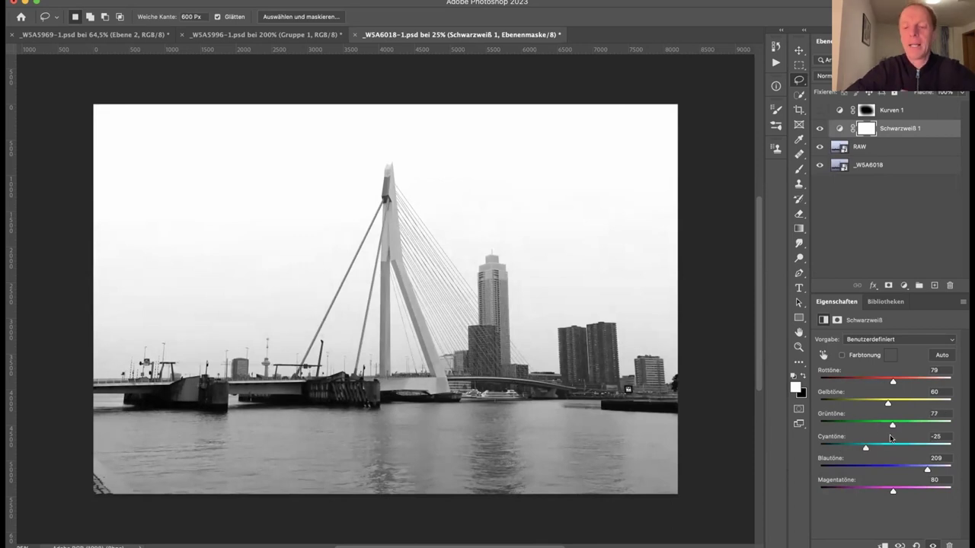
left_click_drag(862, 496, 894, 496)
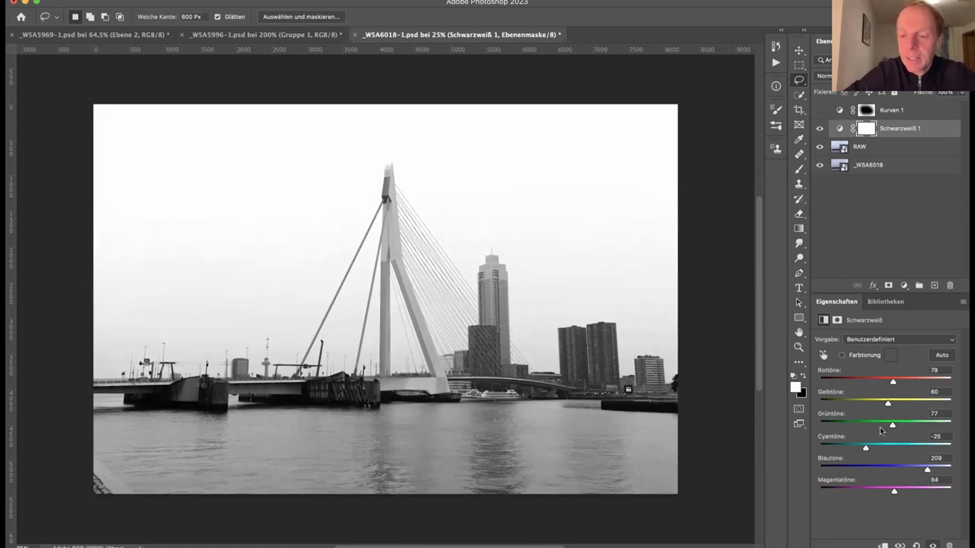
mouse_move(864, 447)
left_mouse_down()
mouse_move(911, 449)
mouse_move(890, 449)
mouse_move(921, 469)
mouse_move(872, 449)
mouse_move(881, 448)
left_mouse_up()
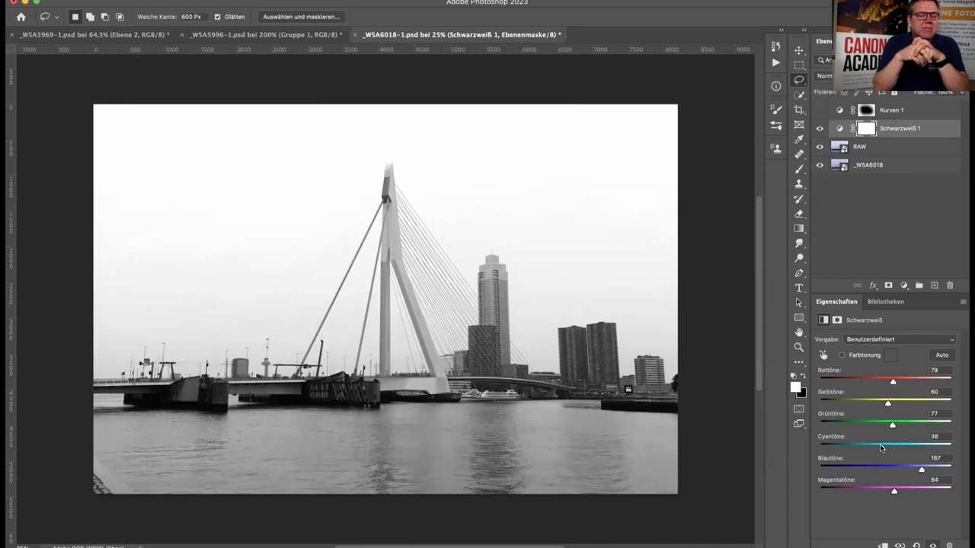
- Try a Helligkeit/Kontrast adjustment layer with Kontrast 43 above the Schwarzweiß layer, and delete it
left_click(903, 287)
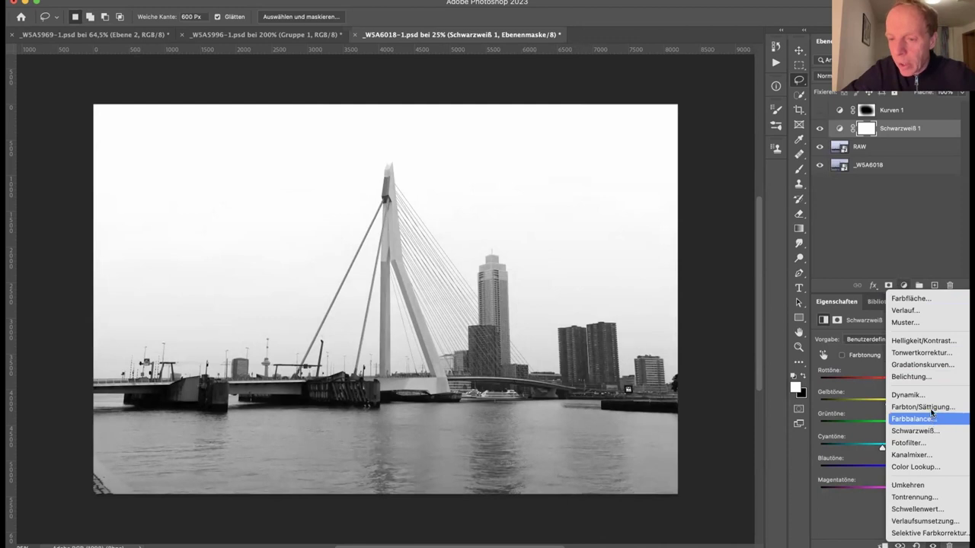
left_click(939, 342)
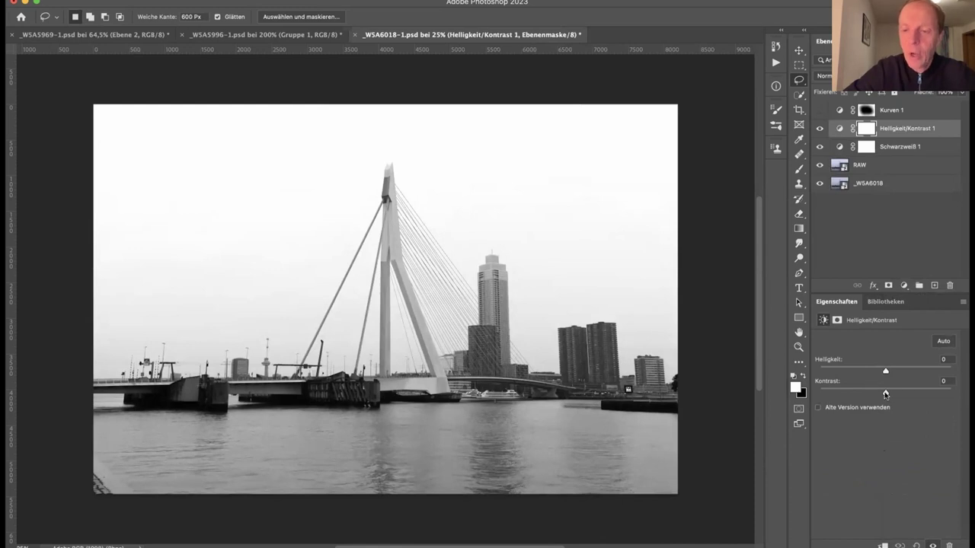
left_click_drag(885, 394, 911, 395)
mouse_move(927, 395)
left_mouse_down()
mouse_move(918, 395)
mouse_move(955, 397)
mouse_move(900, 393)
mouse_move(914, 396)
left_mouse_up()
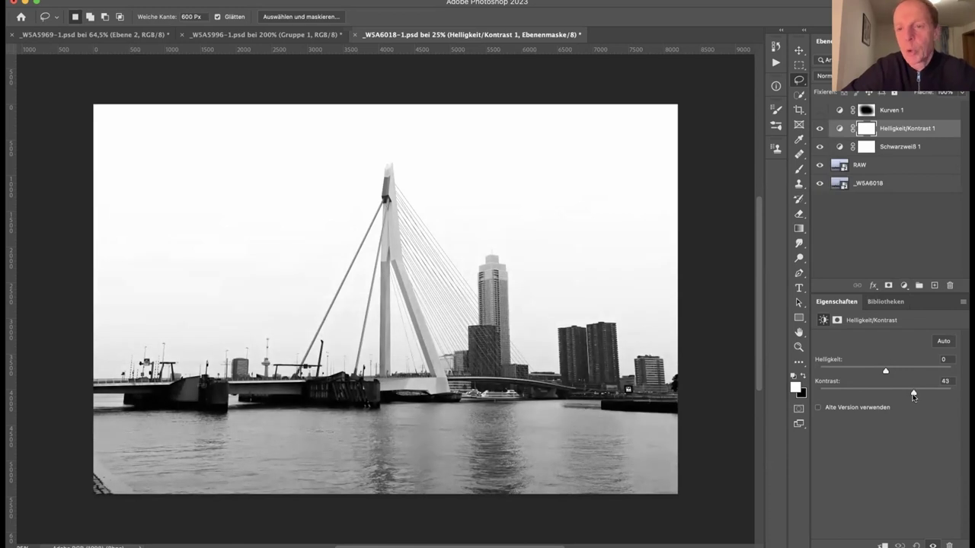
key("BackSpace")
left_click(915, 248)
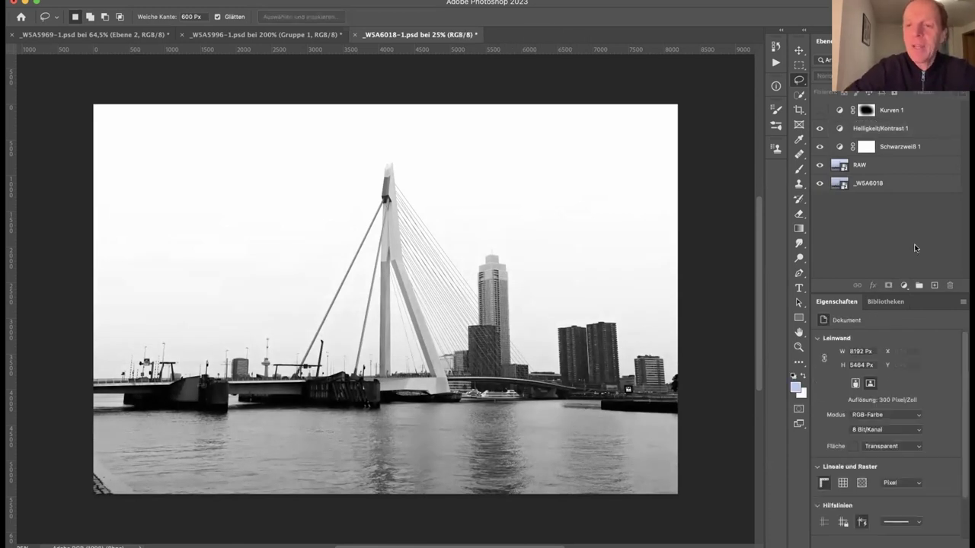
left_click(920, 129)
key("BackSpace")
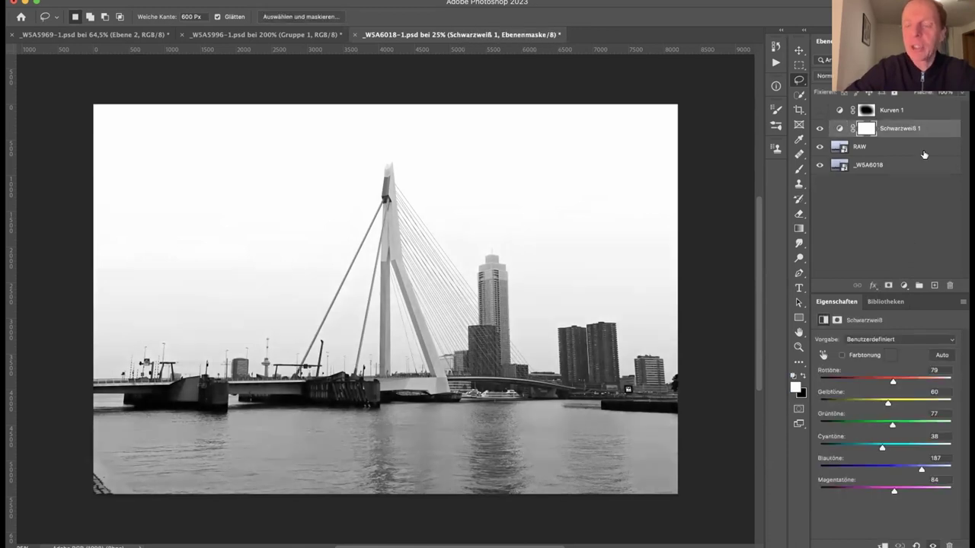
- Add a Gradationskurven adjustment layer directly above the Schwarzweiß layer
left_click(904, 287)
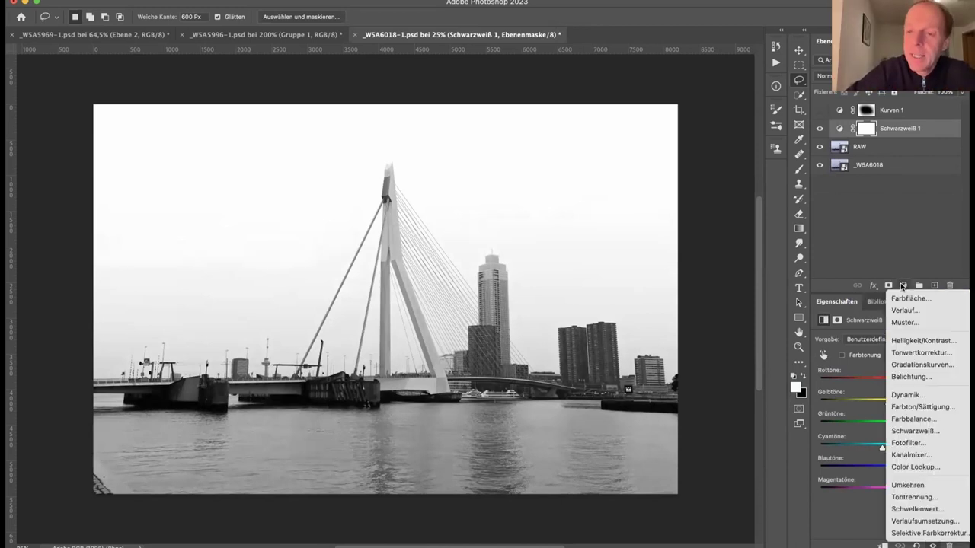
left_click(911, 365)
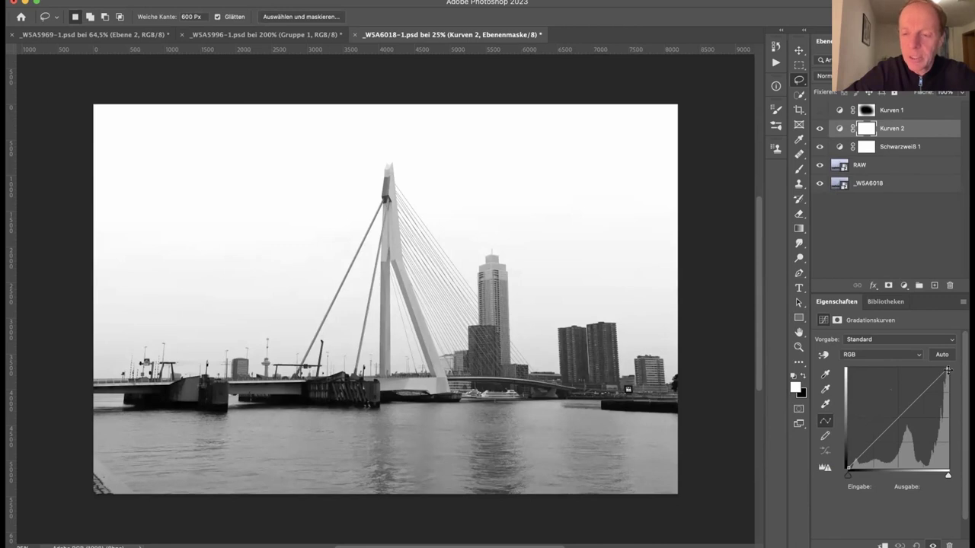
- Try the curve's white point at Eingabe 214 and its black point at Eingabe 48, and undo both changes
left_click_drag(946, 368, 930, 369)
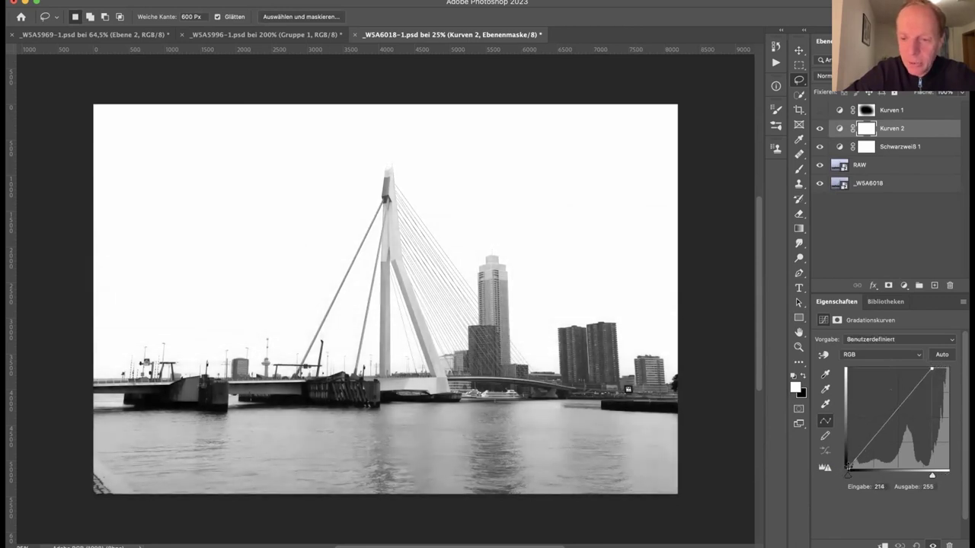
left_click_drag(848, 468, 866, 470)
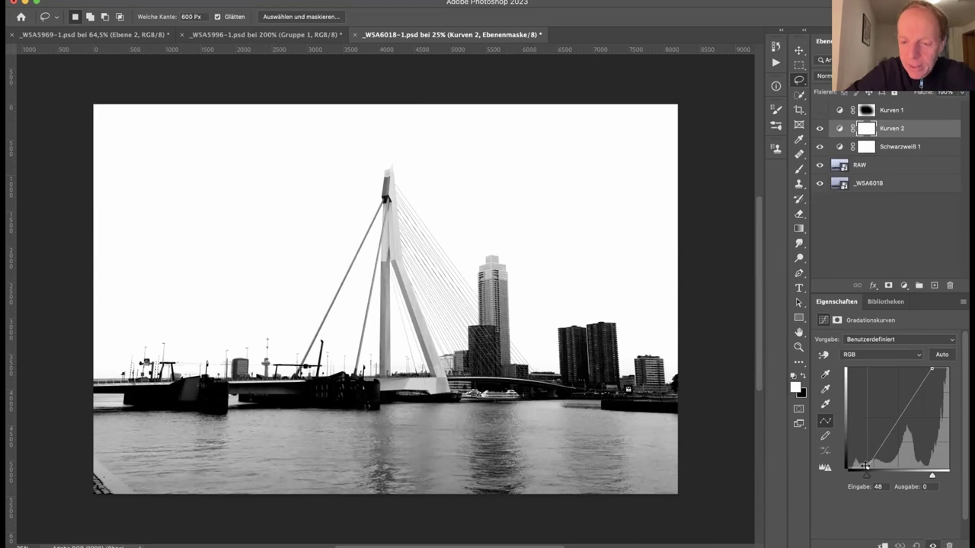
key("super+z")
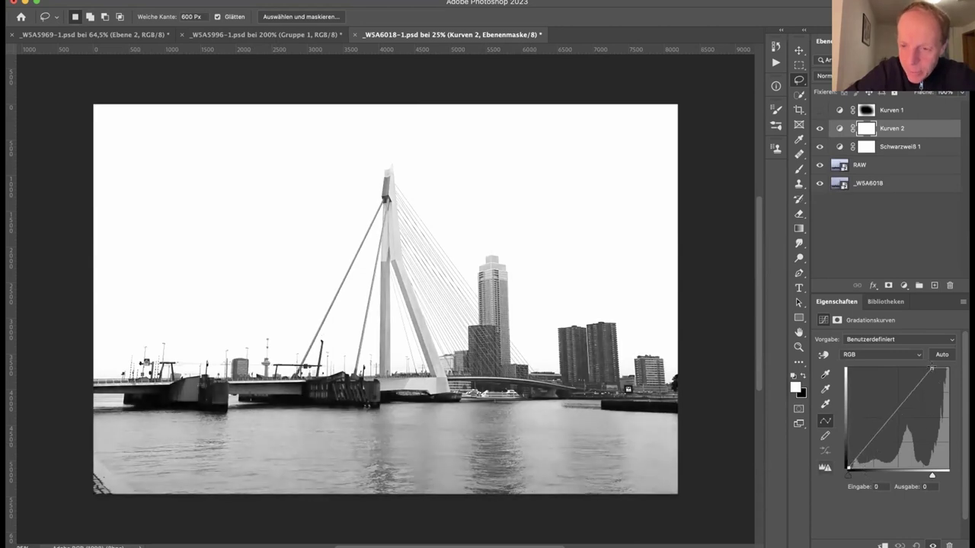
key("super+z")
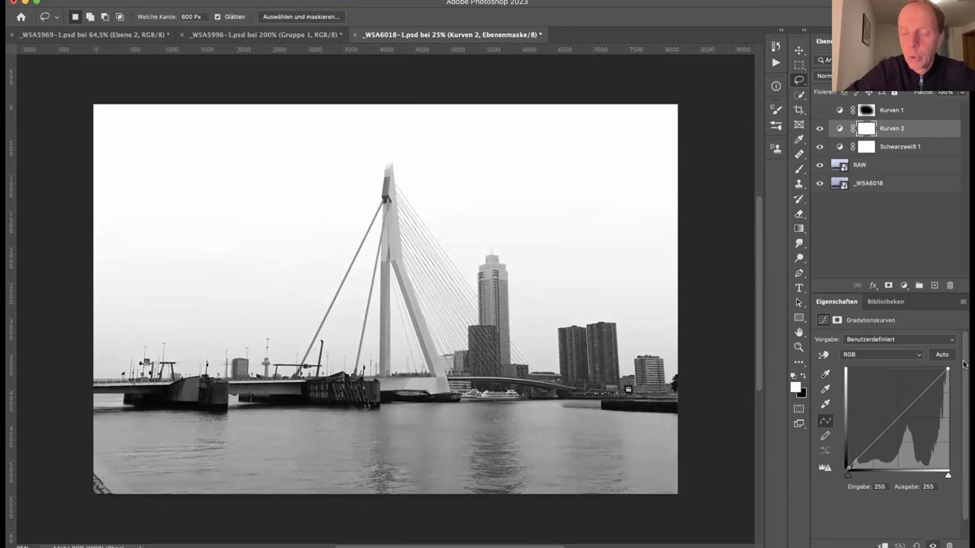
- Shape a gentle S-curve with a highlight point at Eingabe 207, Ausgabe 214 and a shadow point at Eingabe 64, Ausgabe 56
left_click(929, 385)
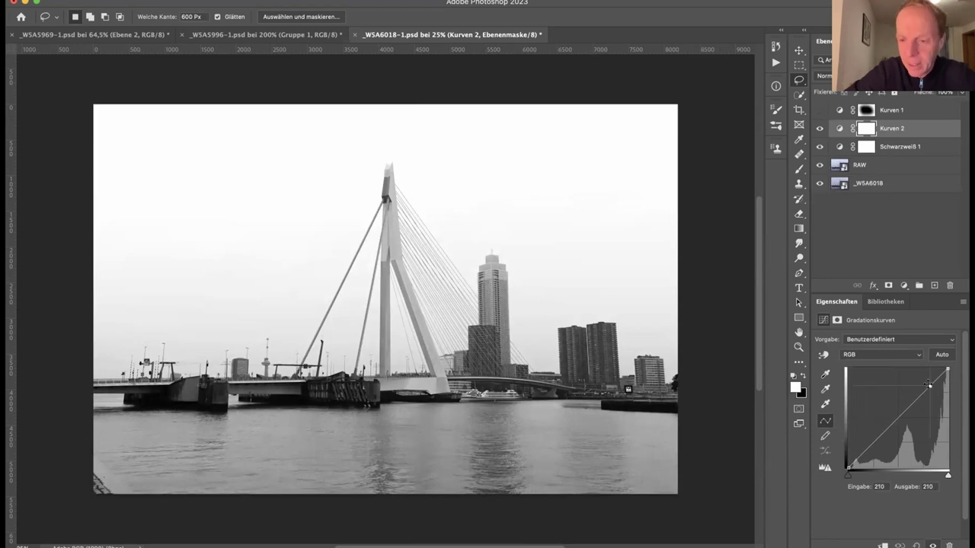
left_click_drag(929, 385, 928, 383)
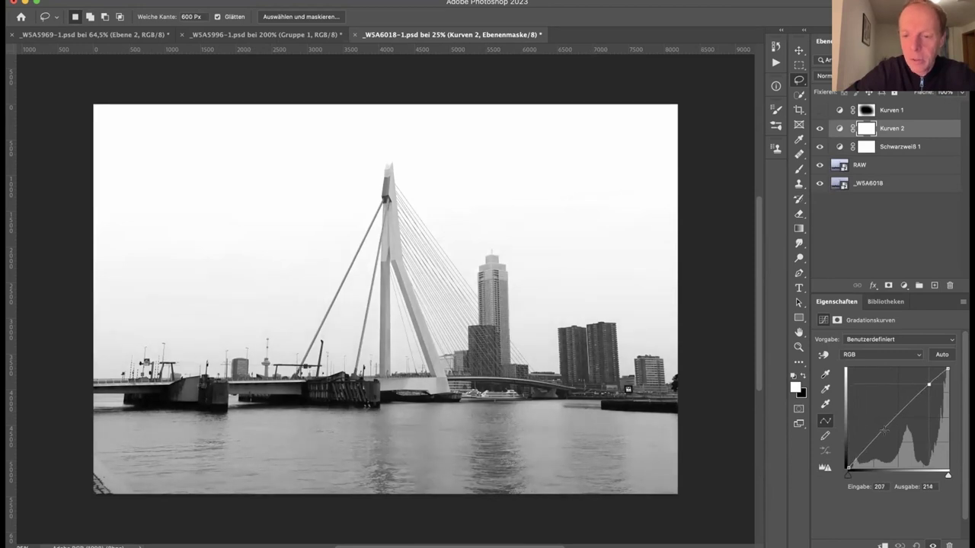
left_click(872, 443)
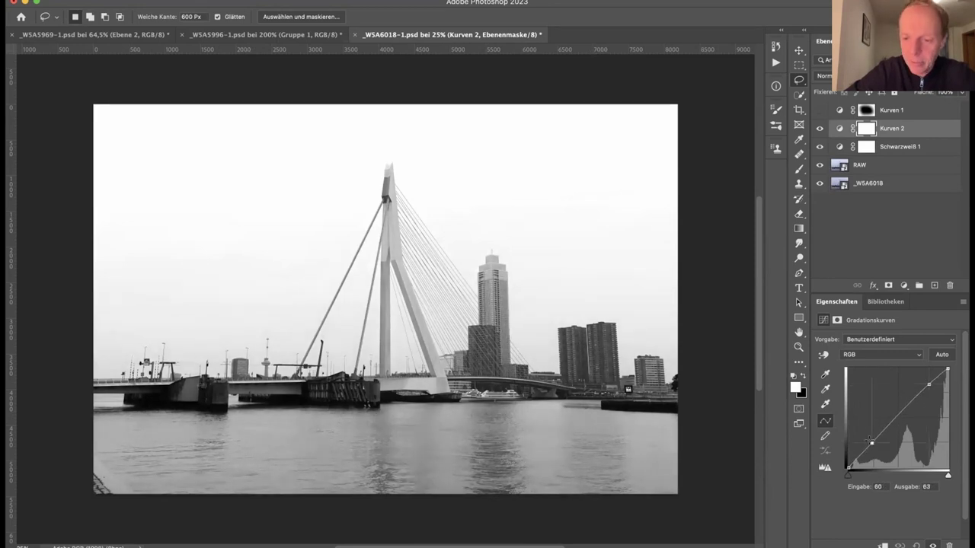
left_click_drag(871, 443, 873, 442)
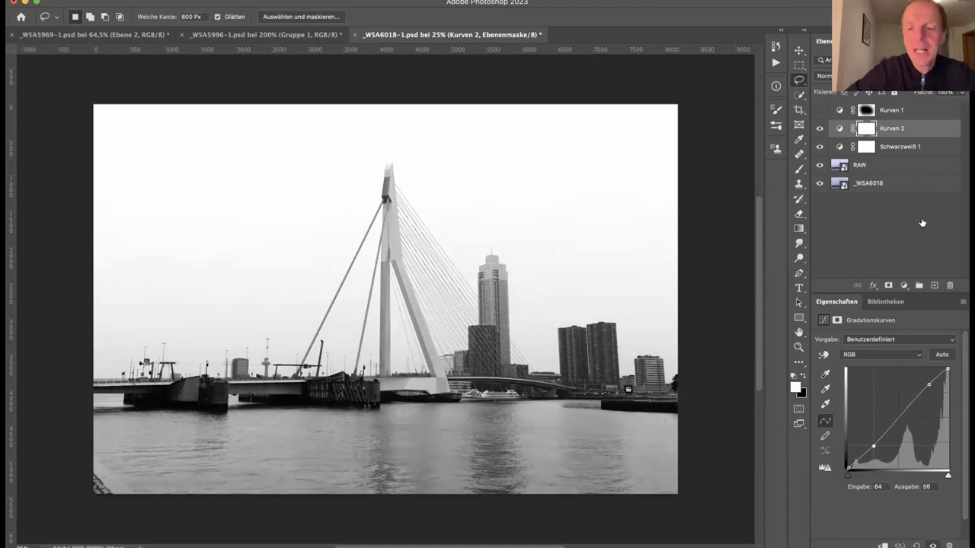
- Check the Kurven 2 layer's effect on the highlights at the bridge pylon's tip in close-up, and return to the whole image
left_click(819, 130)
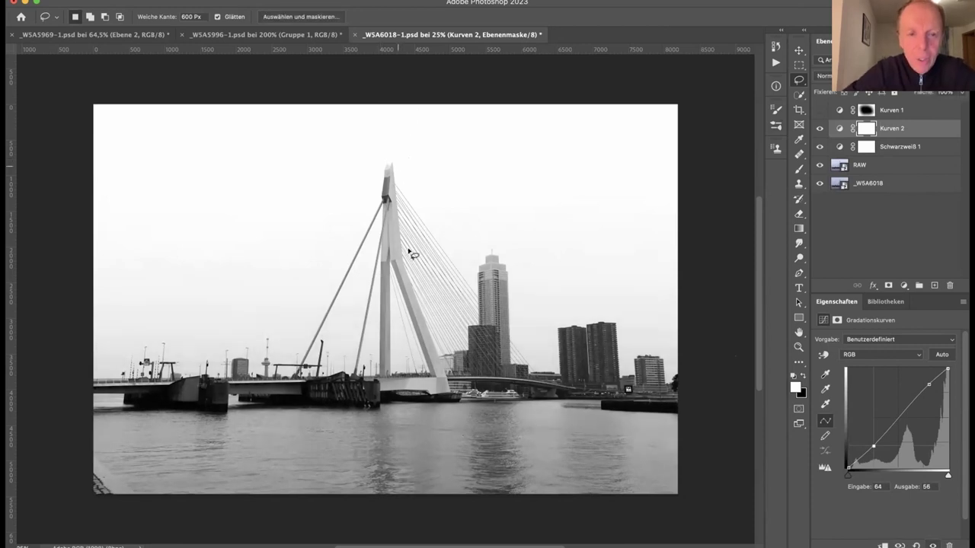
scroll(407, 422, "up", 3)
scroll(436, 351, "up", 4)
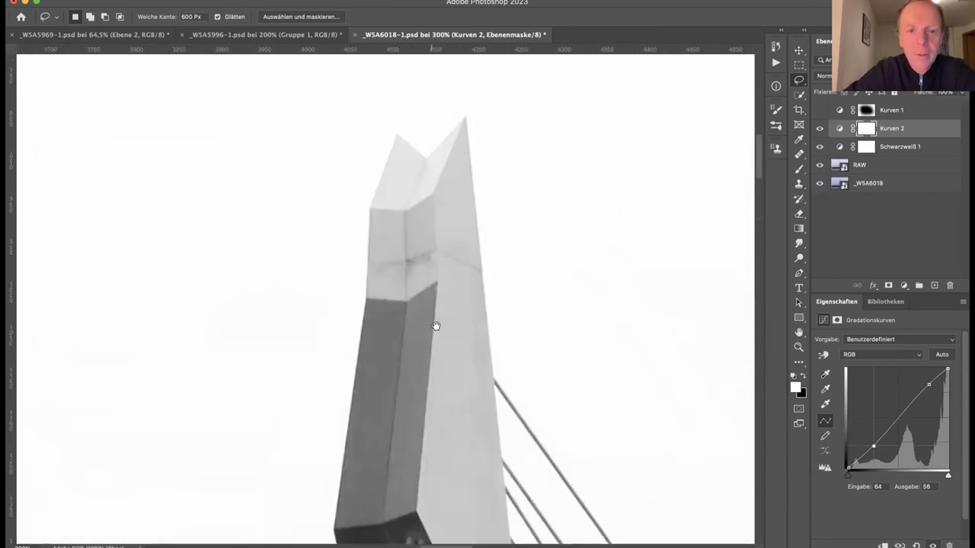
left_click_drag(436, 326, 435, 435)
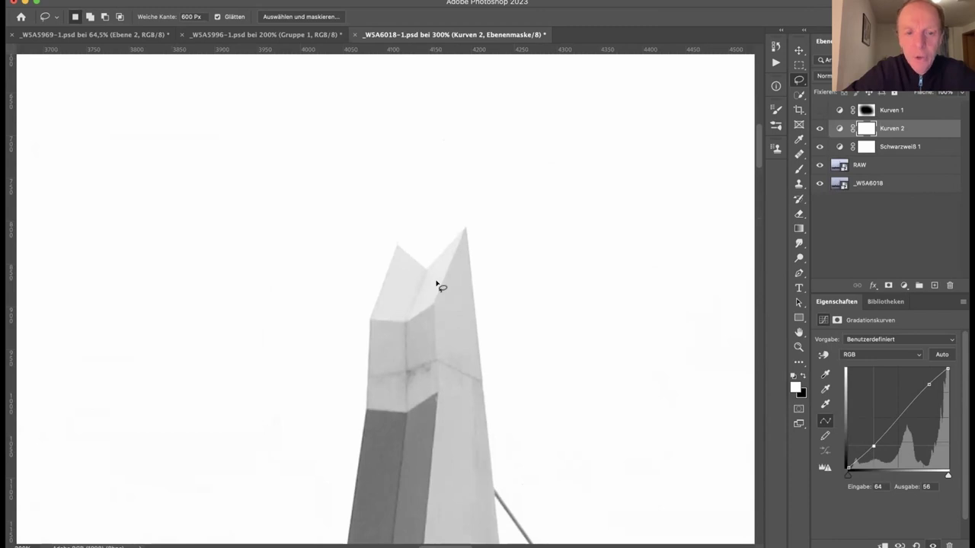
key("super+minus")
key("super+minus")
key("super+minus")
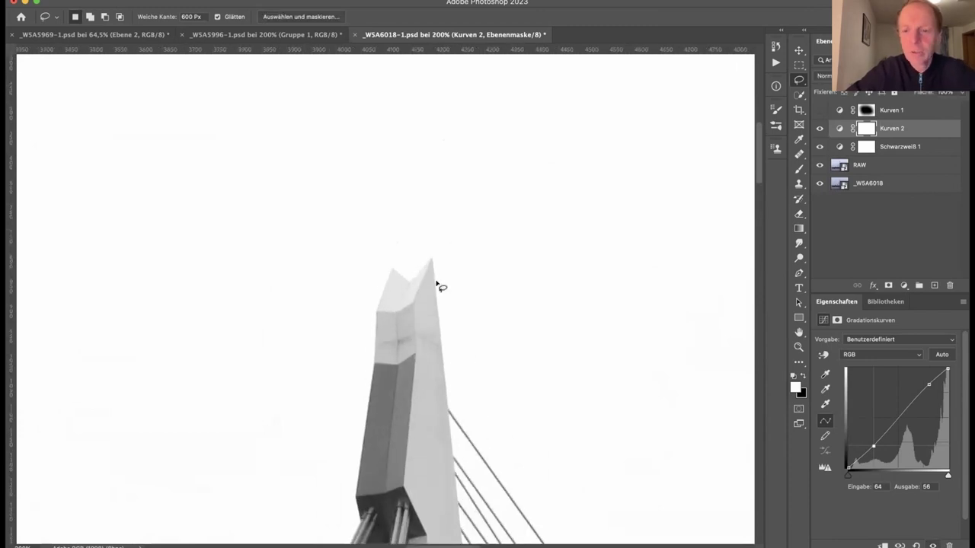
key("super+minus")
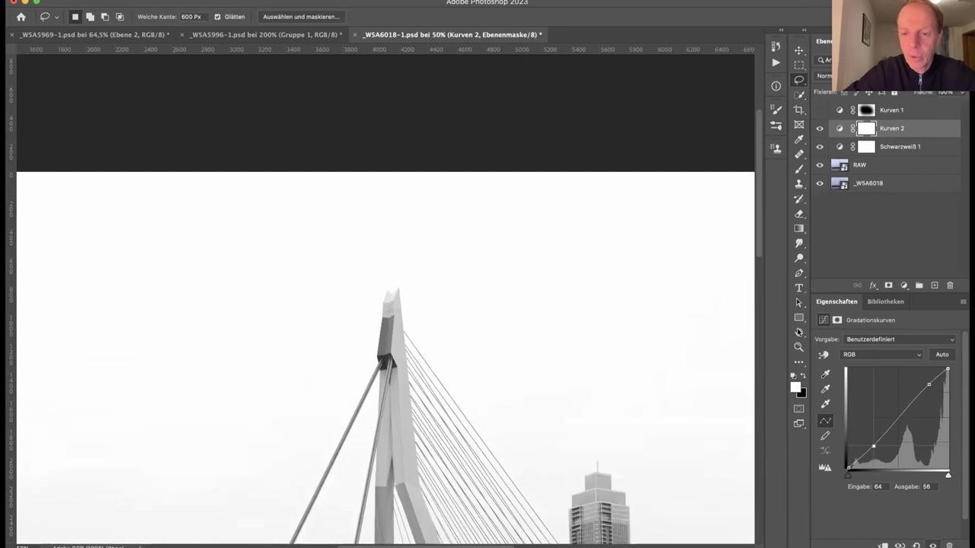
key("h")
key("super+0")
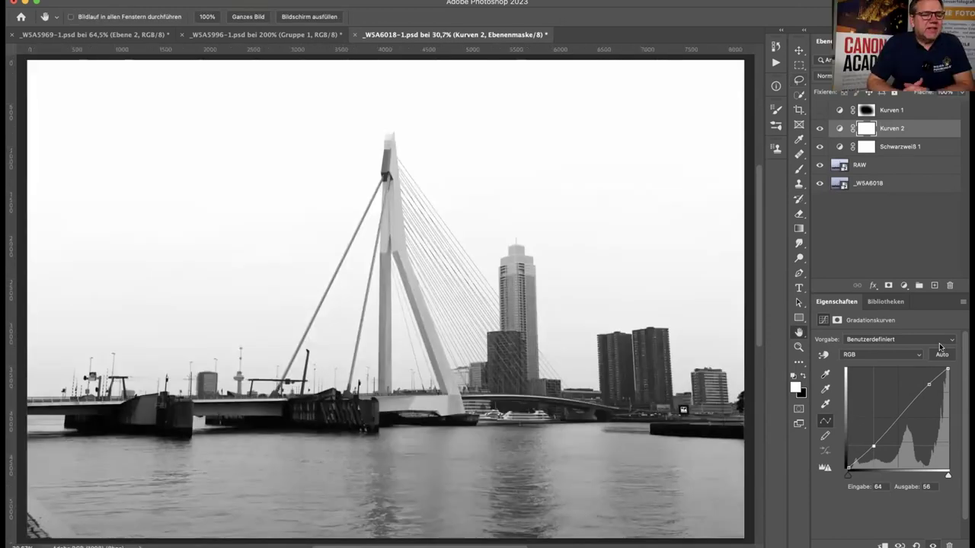
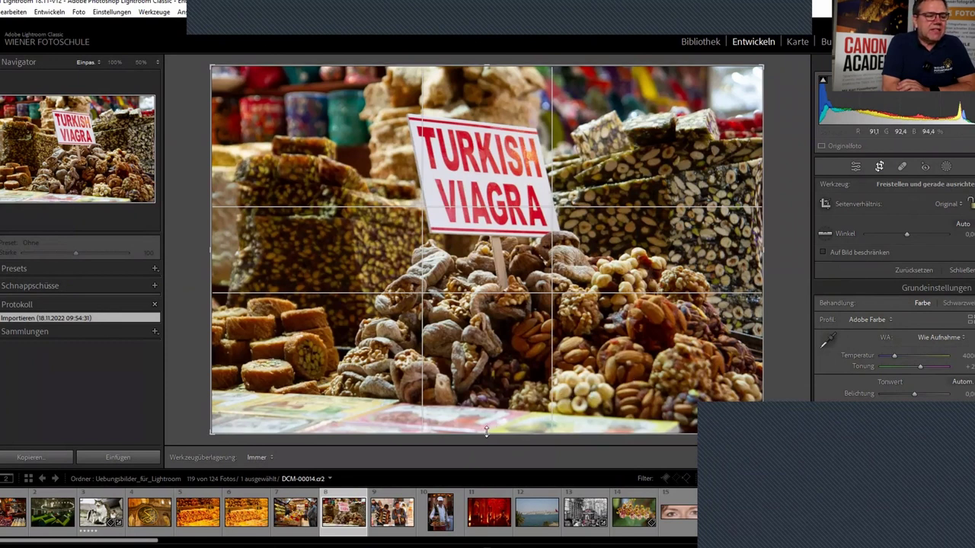
- In Lightroom Classic, try a freely proportioned panoramic crop of the market photo, shift the photo inside the frame, and reset the crop
left_click_drag(482, 393, 477, 451)
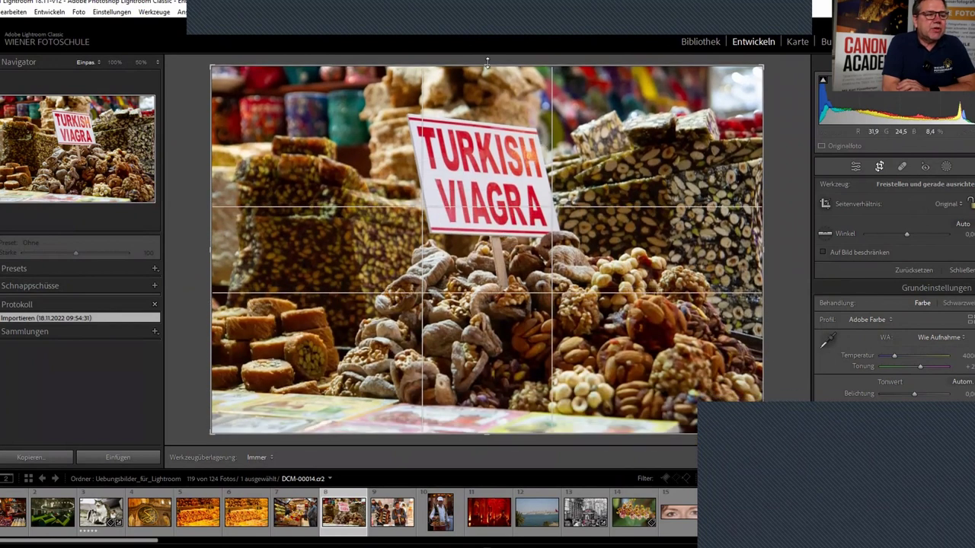
left_click_drag(481, 84, 480, 179)
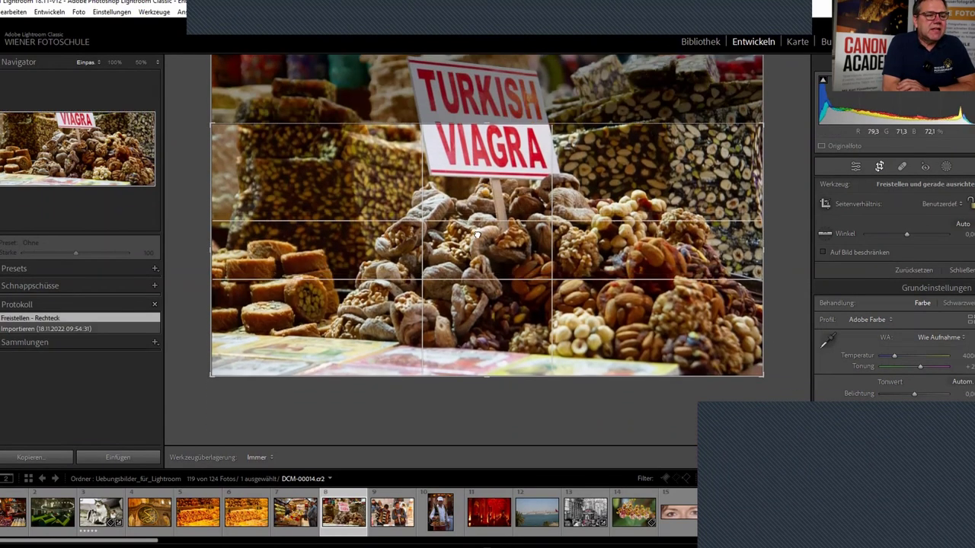
left_click_drag(479, 264, 514, 309)
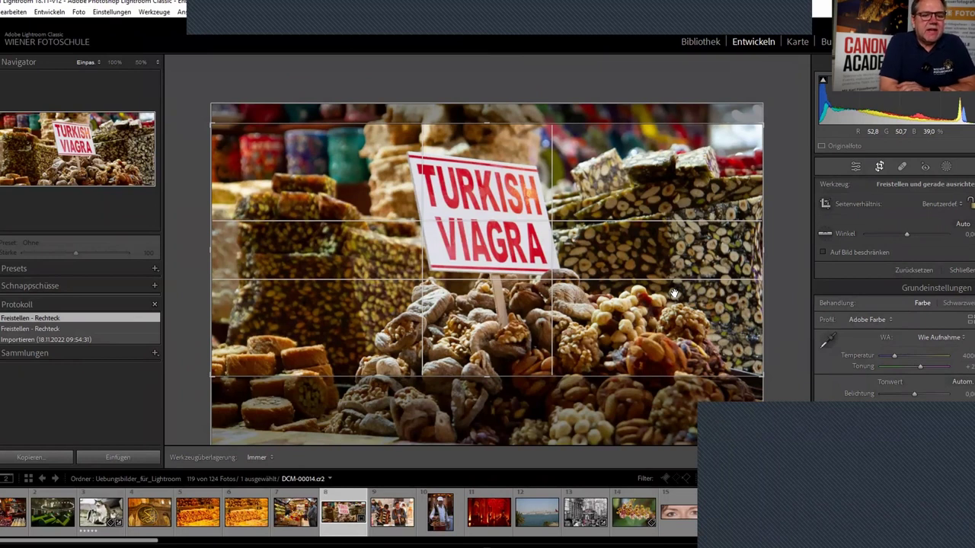
left_click(918, 270)
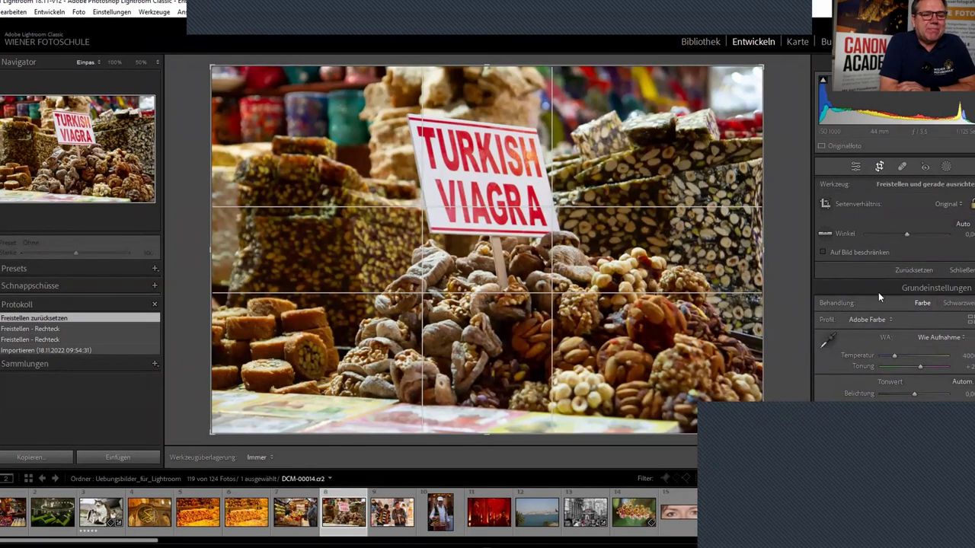
- Try a square 1 x 1 crop on the market photo, followed by the 5 x 7 aspect ratio
left_click(958, 204)
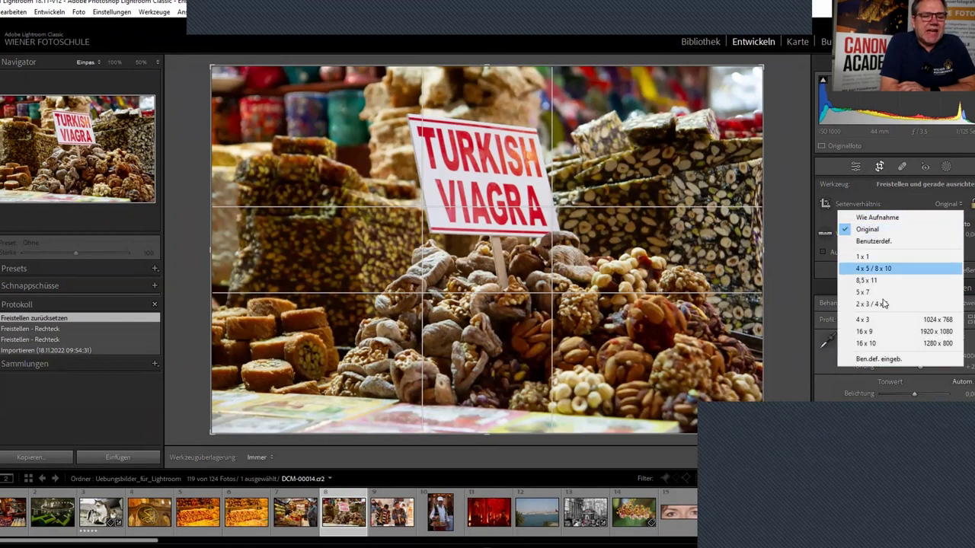
left_click(882, 257)
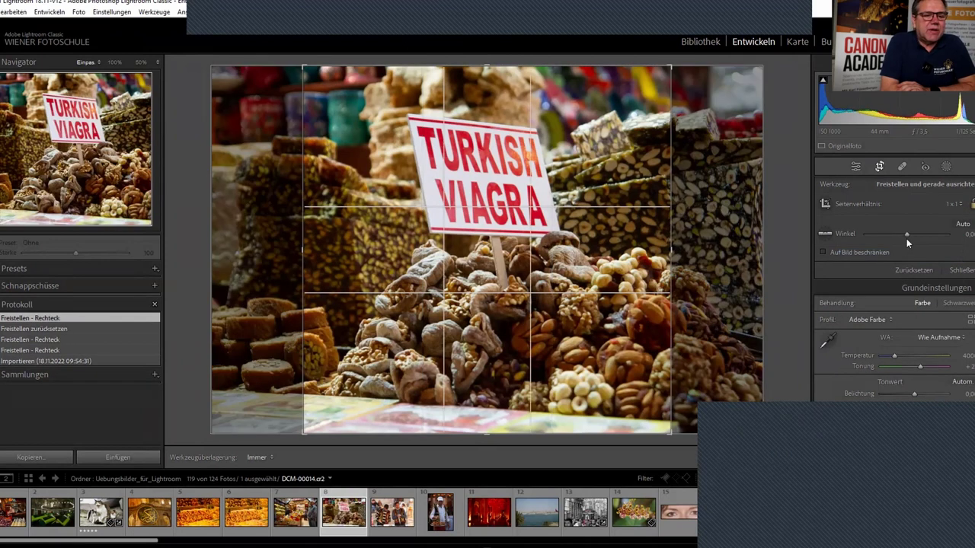
left_click(954, 205)
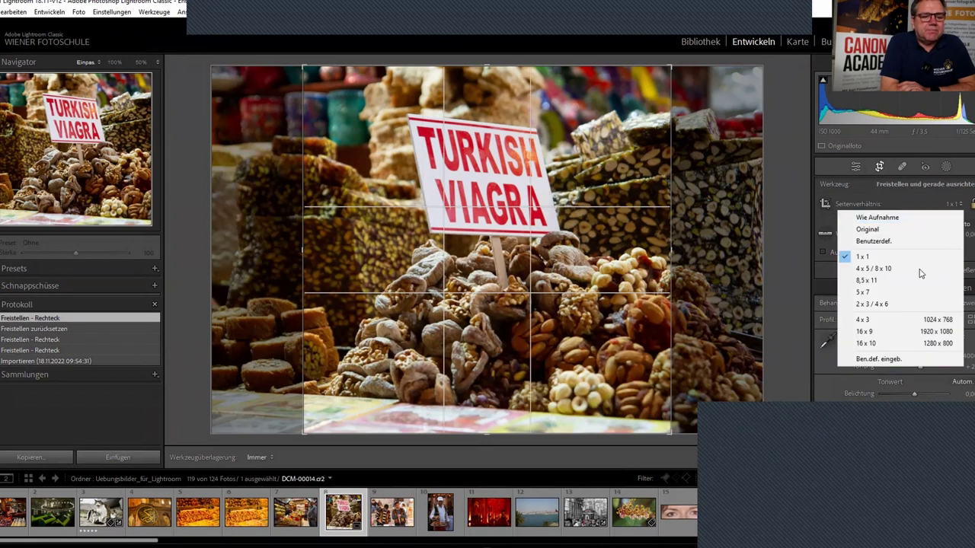
left_click(905, 292)
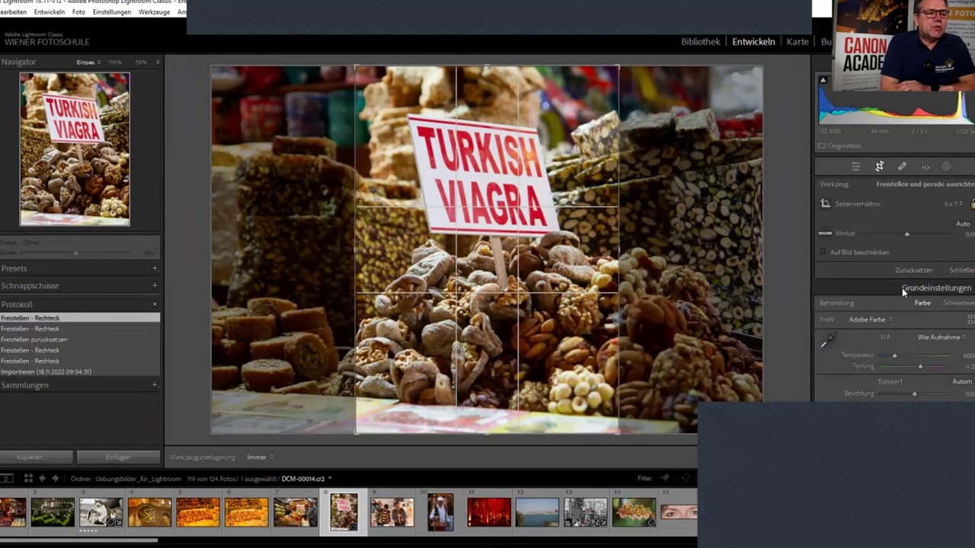
- Switch the 5 x 7 crop between portrait and landscape orientation several times, and set the aspect ratio to Wie Aufnahme
key("x")
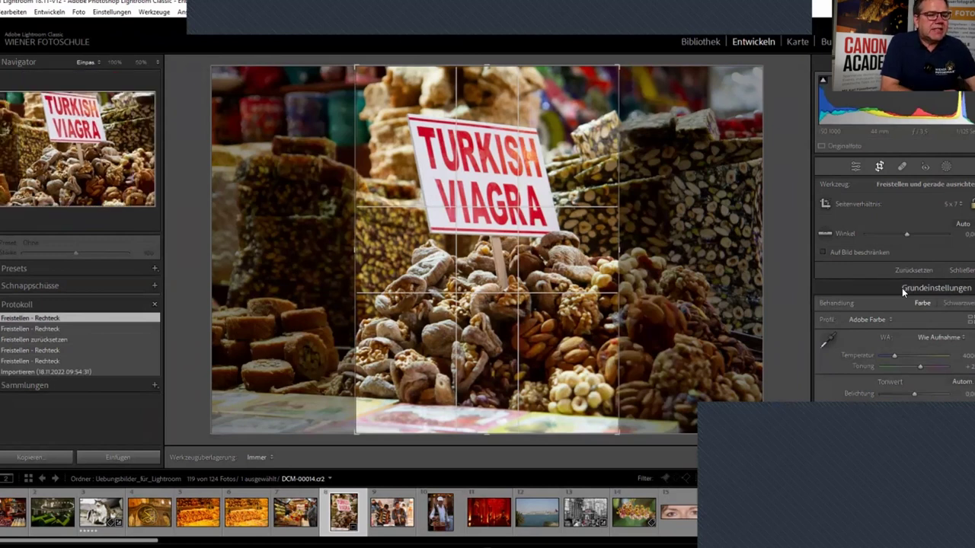
key("x")
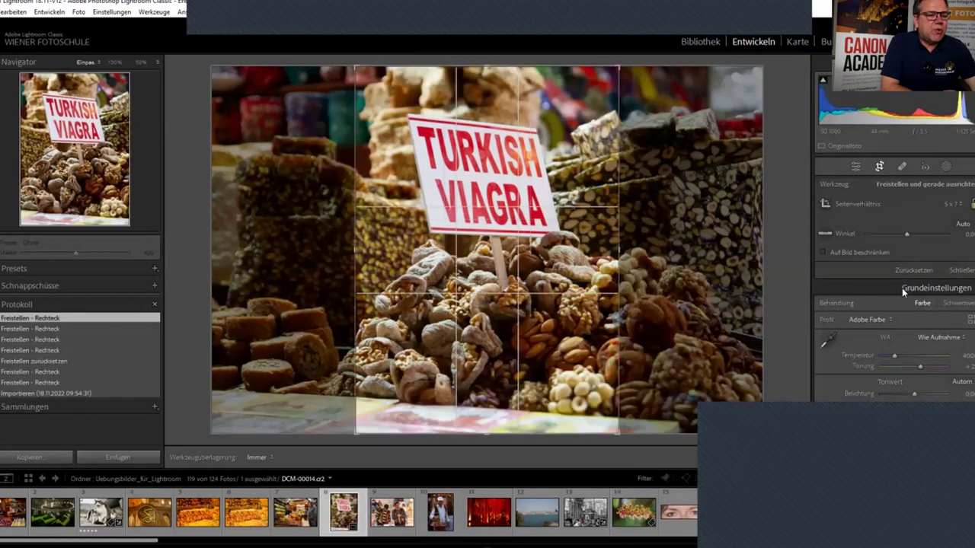
key("x")
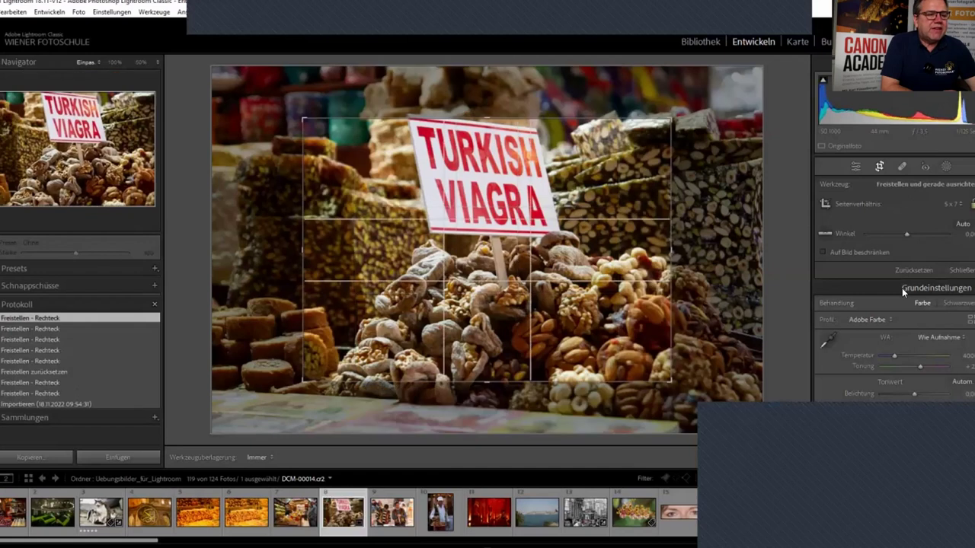
key("x")
key("x")
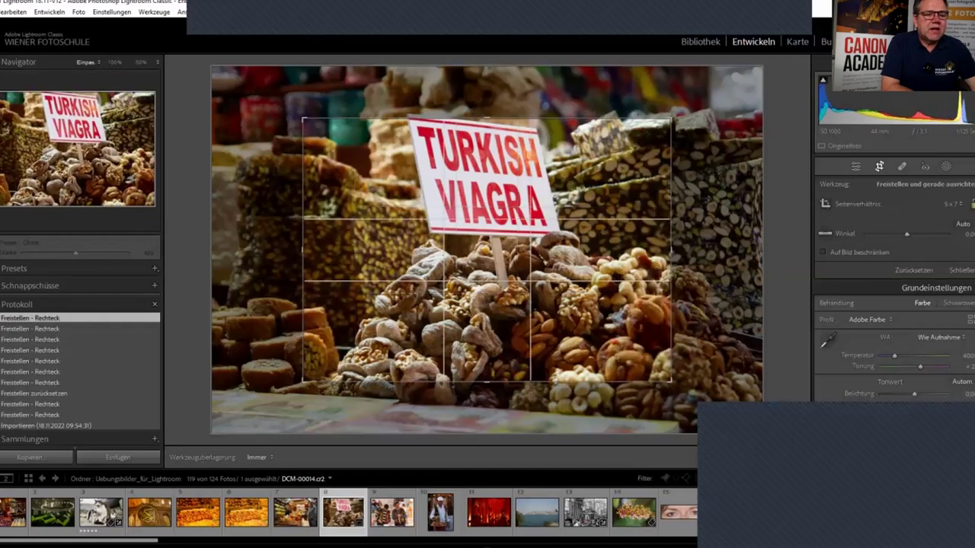
left_click(956, 205)
left_click(950, 216)
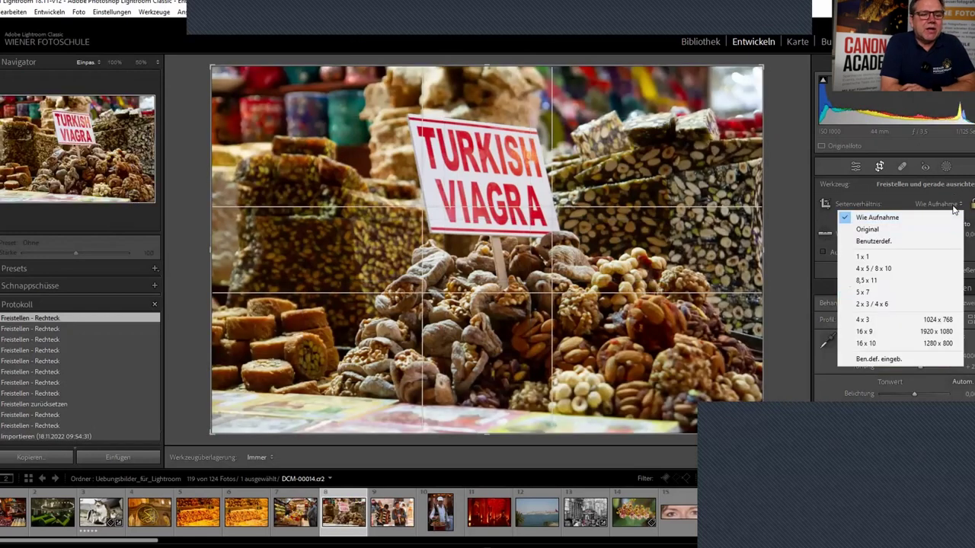
- Try the 16 x 9 and 16 x 10 crop ratios on the photo, and reset the crop
left_click(886, 331)
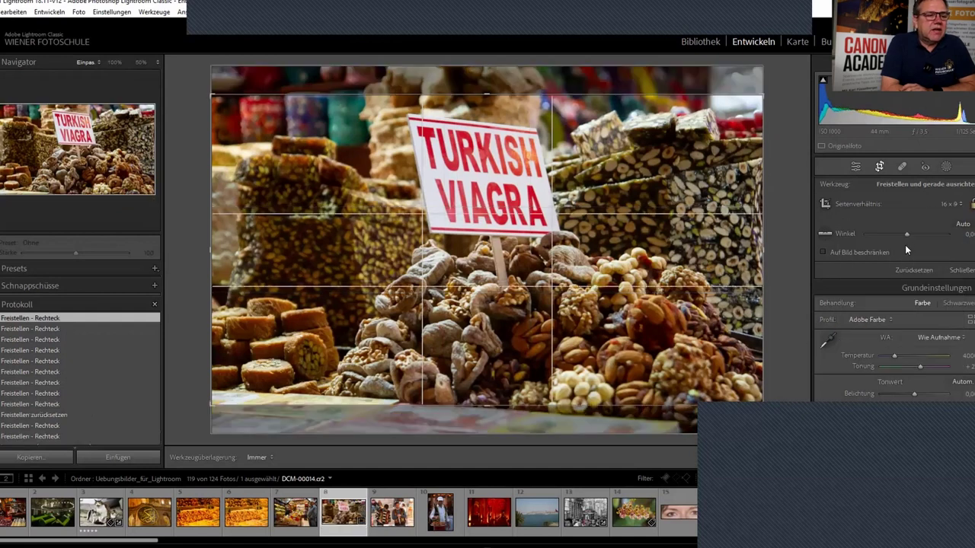
left_click(952, 204)
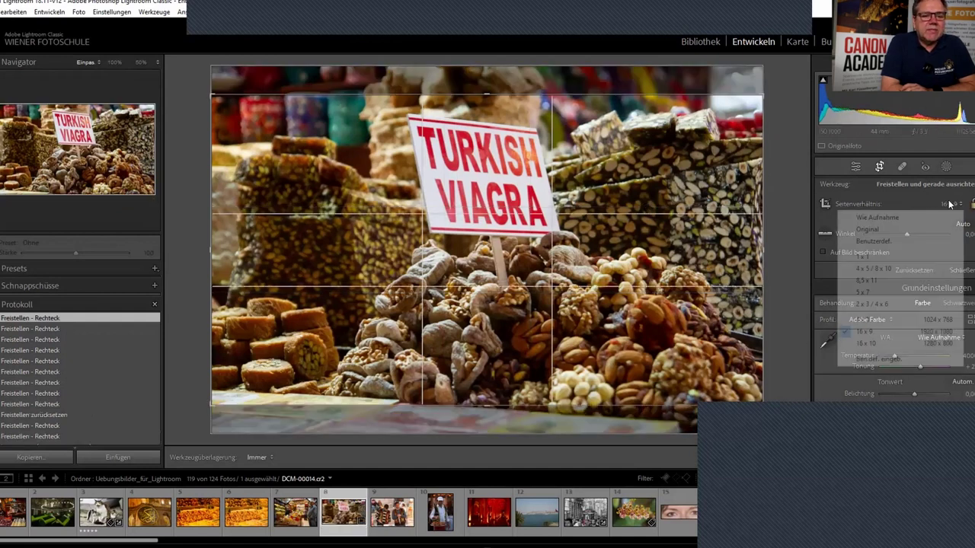
left_click(868, 343)
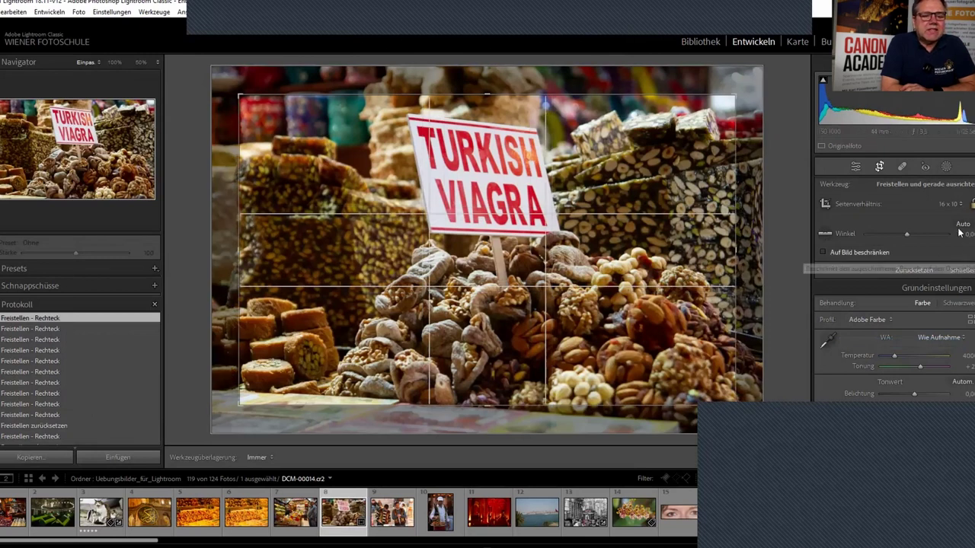
left_click(926, 267)
- Crop the photo to a custom 3 x 1 aspect ratio, shift it so the whole sign lies inside the frame, and finish cropping
left_click(950, 204)
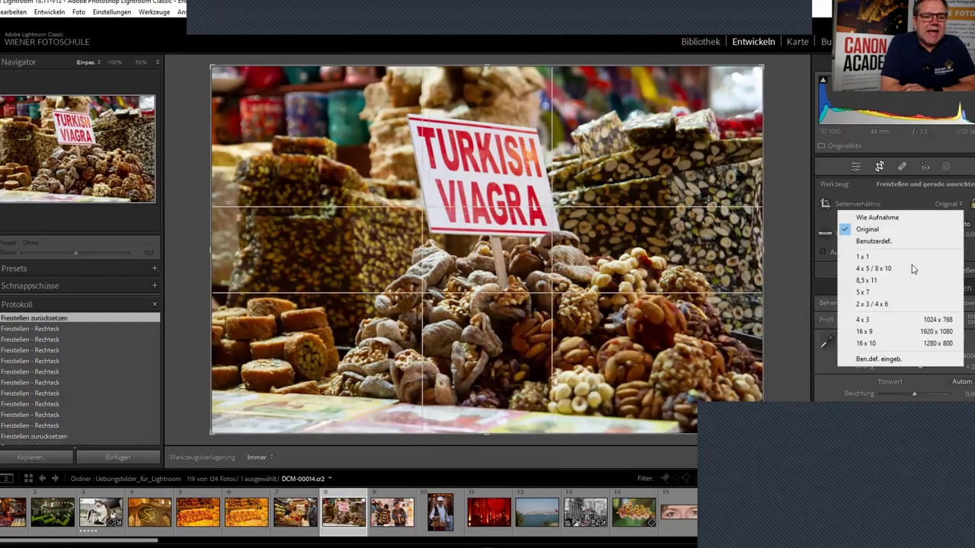
left_click(879, 360)
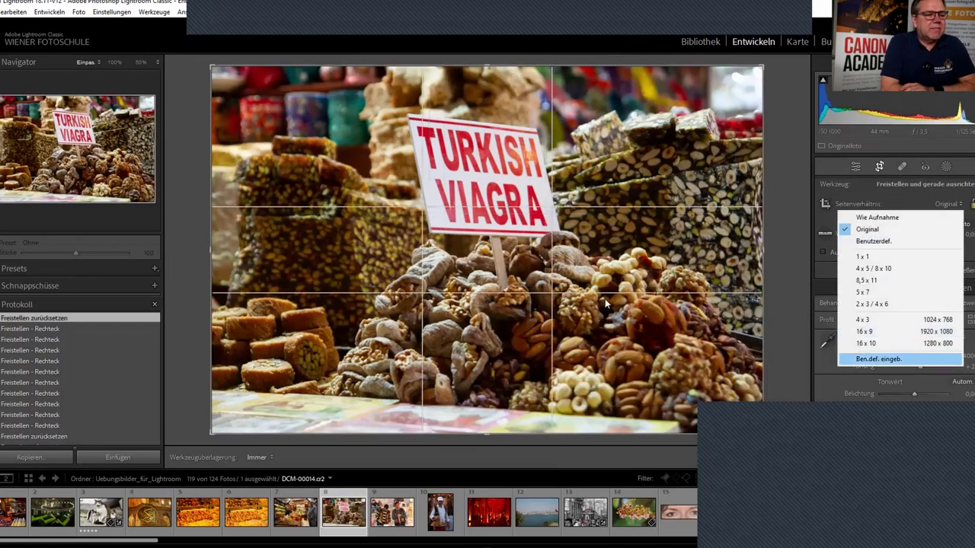
type("3")
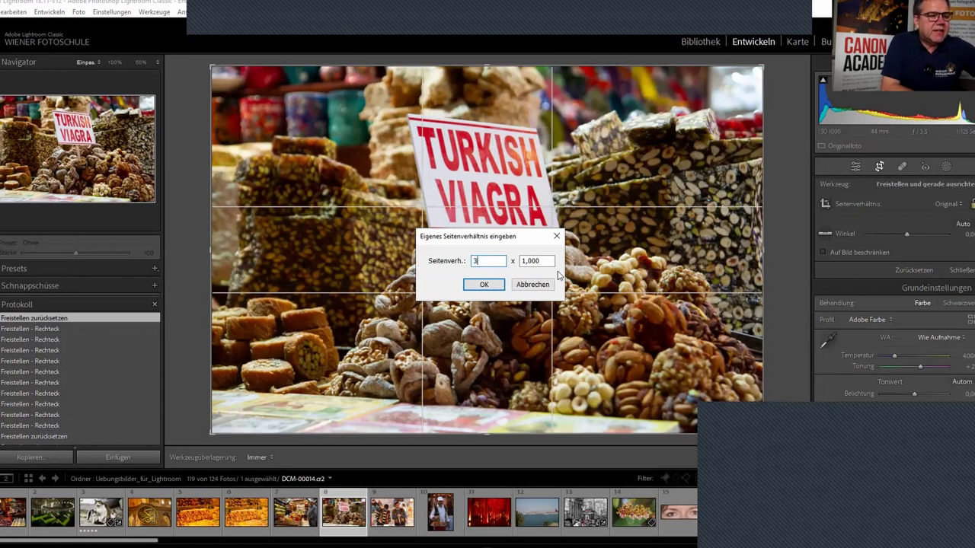
left_click(485, 286)
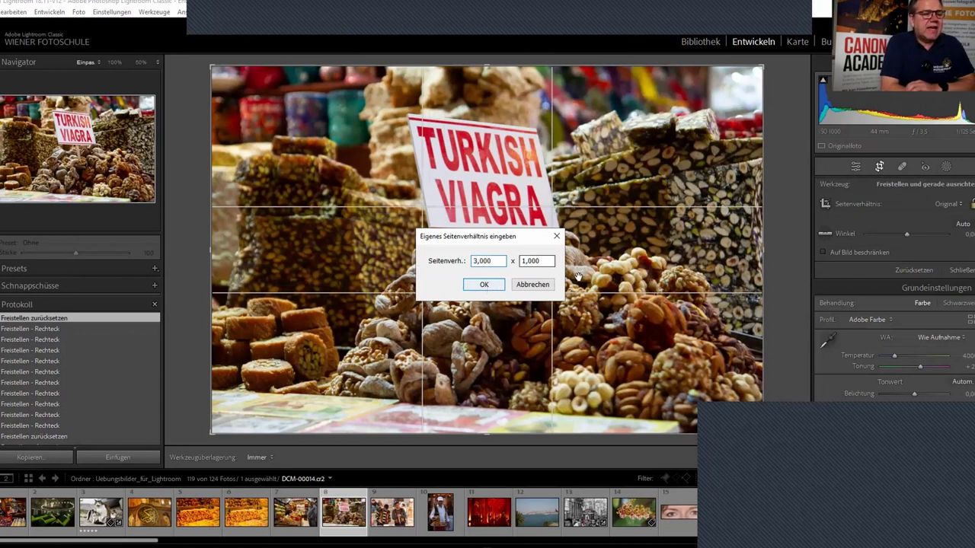
left_click_drag(562, 259, 547, 332)
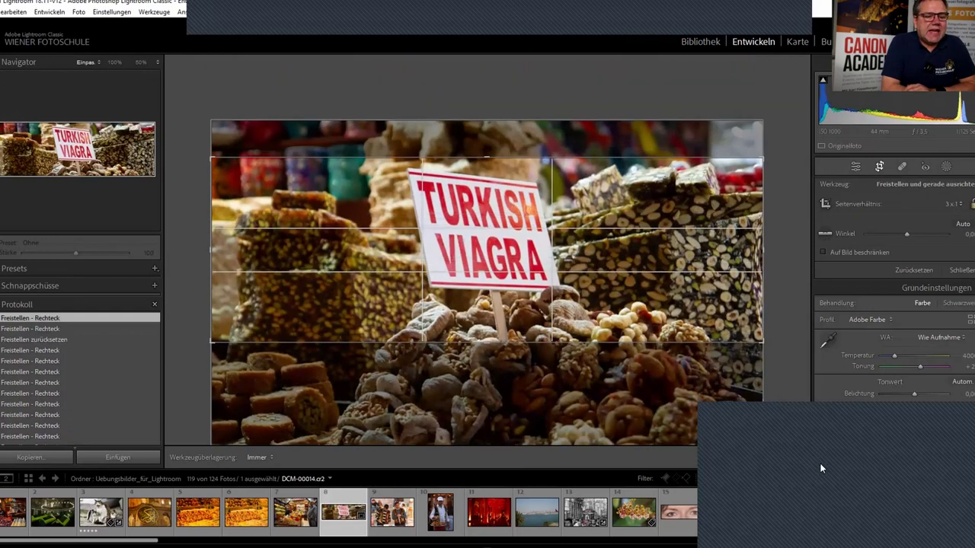
left_click(966, 270)
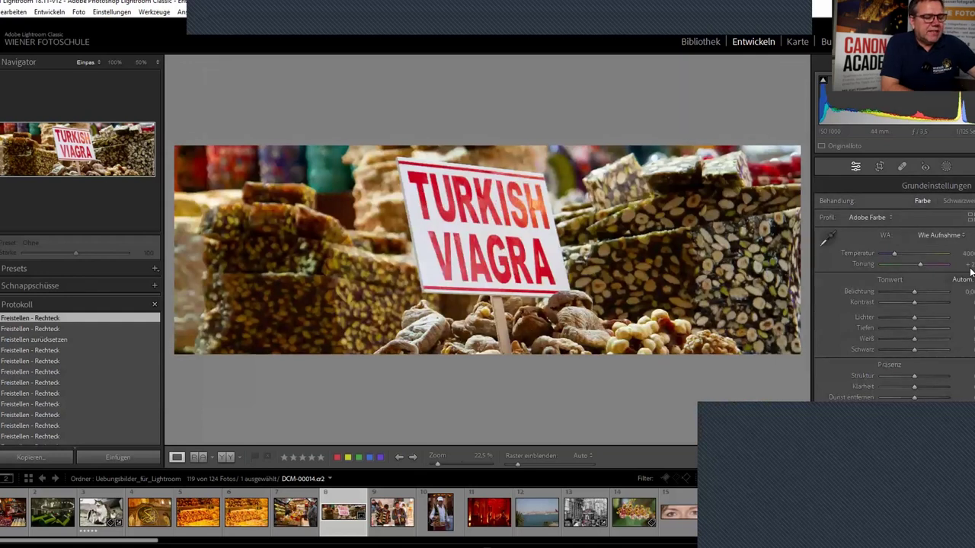
- View the cropped photo in the Bibliothek grid and enlarged with its pixel dimensions, and return to the Entwickeln module
key("g")
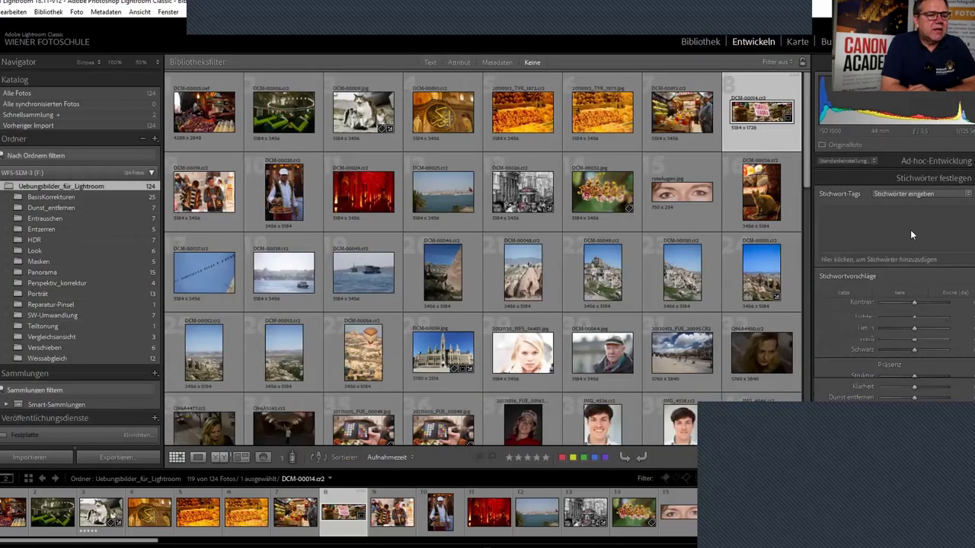
double_click(763, 117)
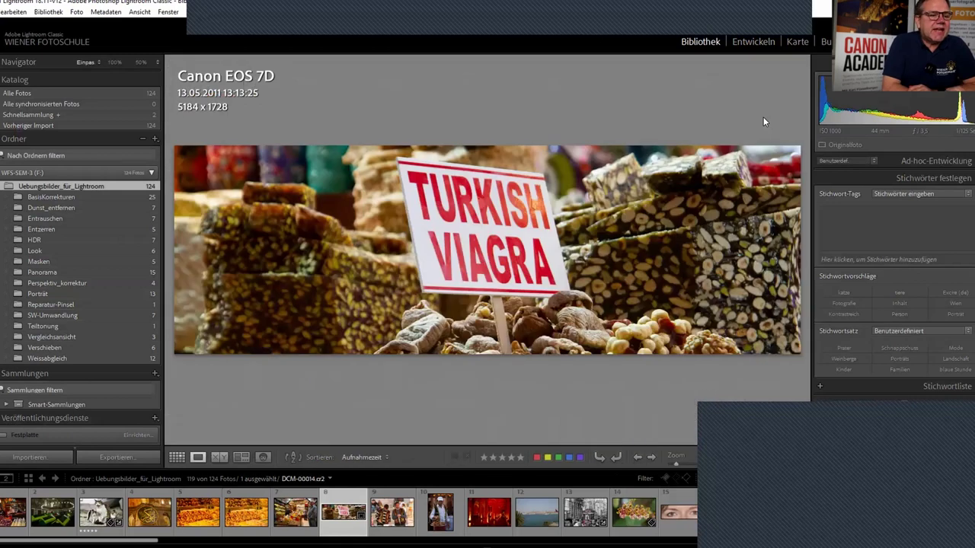
left_click(752, 43)
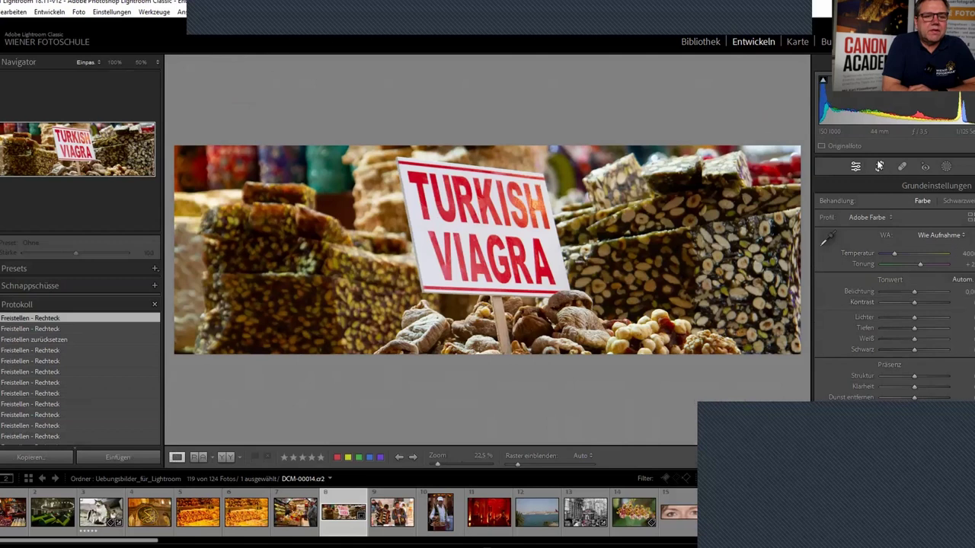
- Reset the 3 x 1 crop to the uncropped original and close the crop tool
left_click(880, 166)
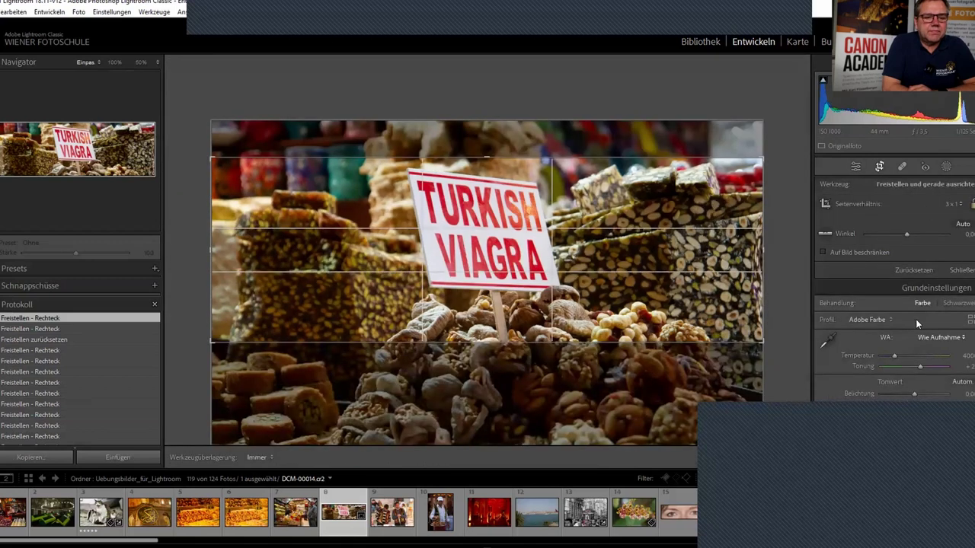
left_click(912, 269)
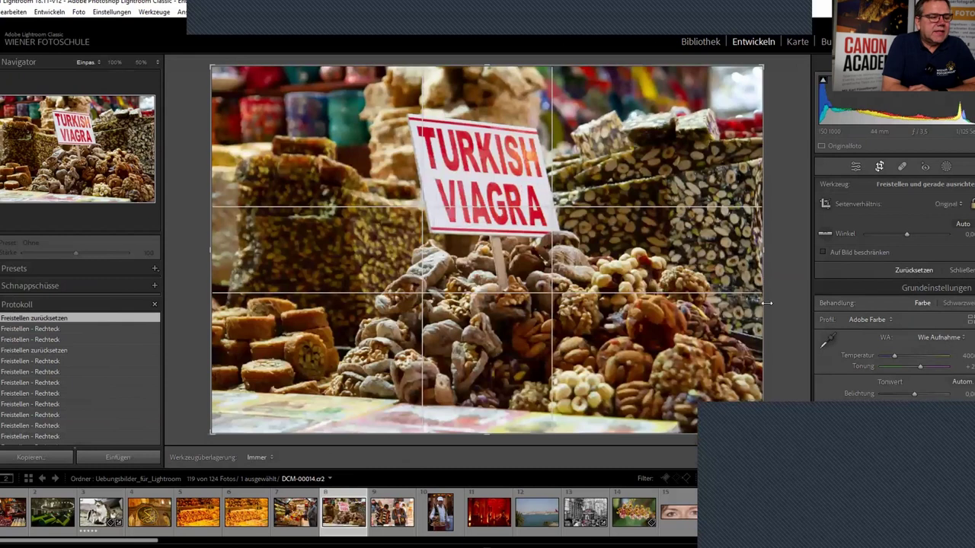
left_click(961, 272)
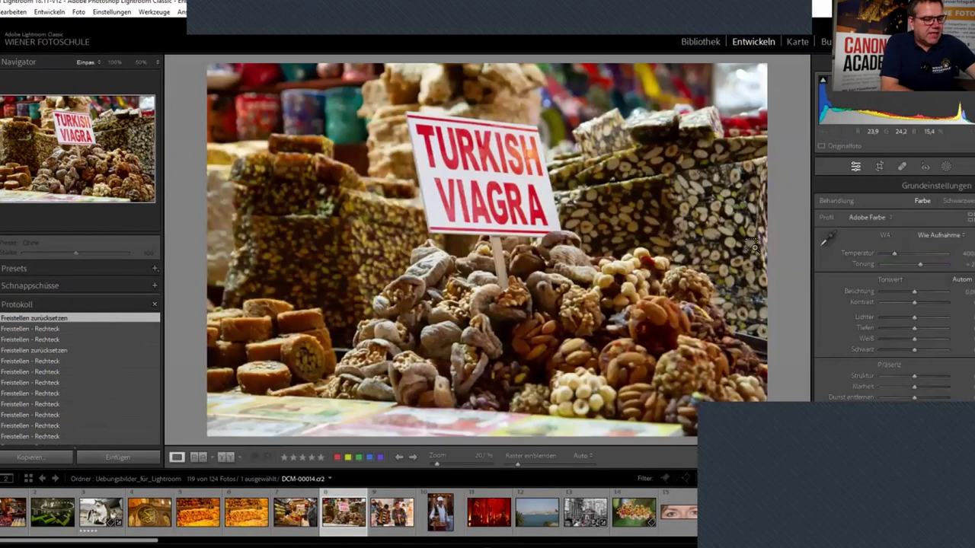
- Create four virtual copies of the photo DCM-00014.cr2
key("ctrl+apostrophe")
key("ctrl+apostrophe")
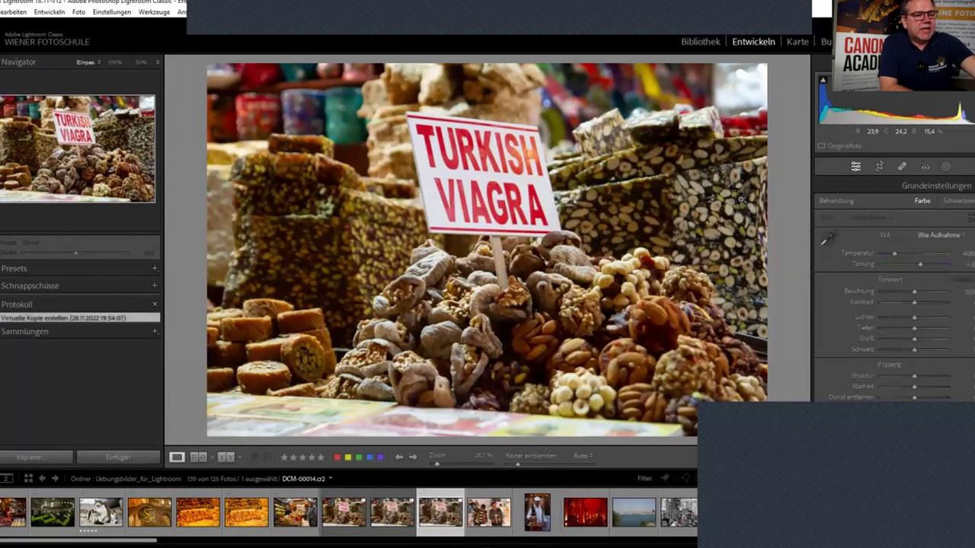
key("ctrl+apostrophe")
key("ctrl+apostrophe")
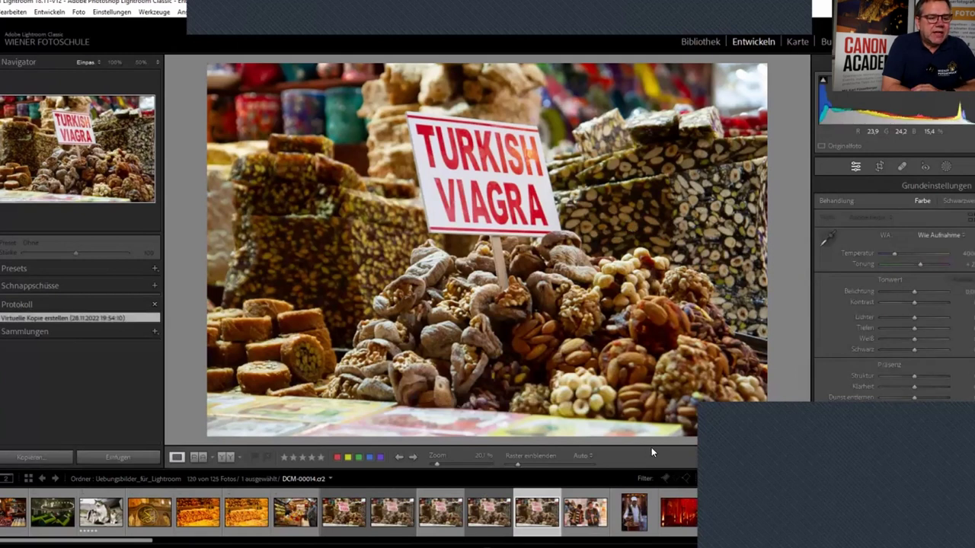
right_click(633, 226)
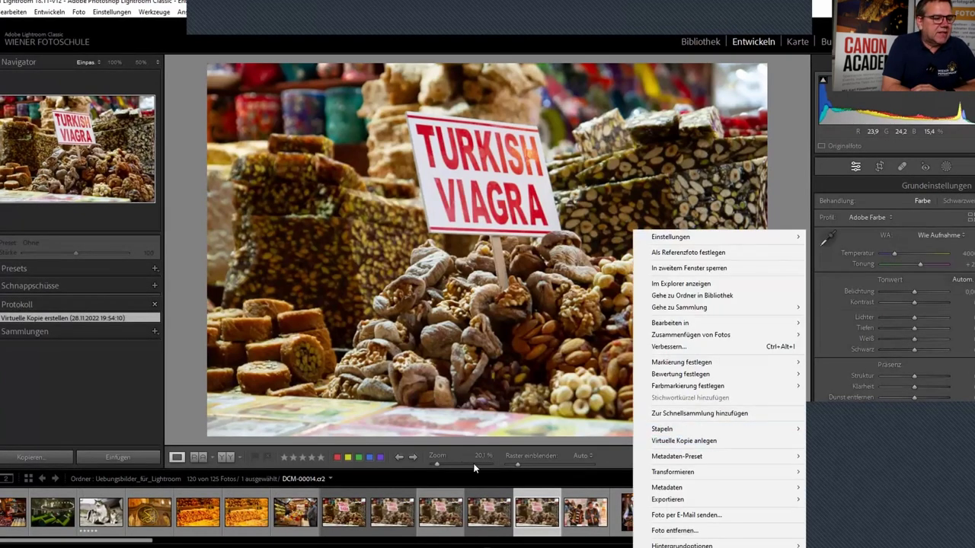
- Crop the first virtual copy, Kopie 1, to a 16 x 9 aspect ratio and finish cropping
left_click(351, 515)
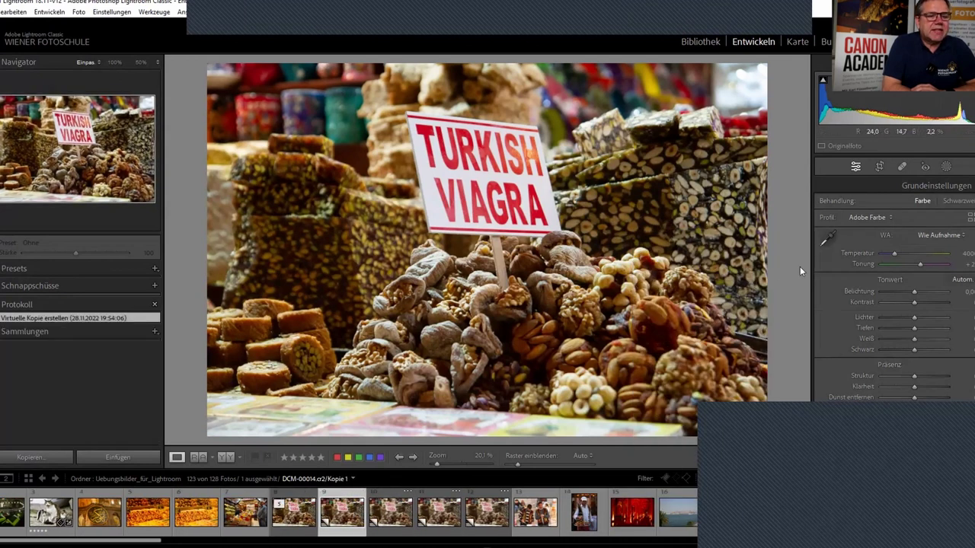
left_click(879, 168)
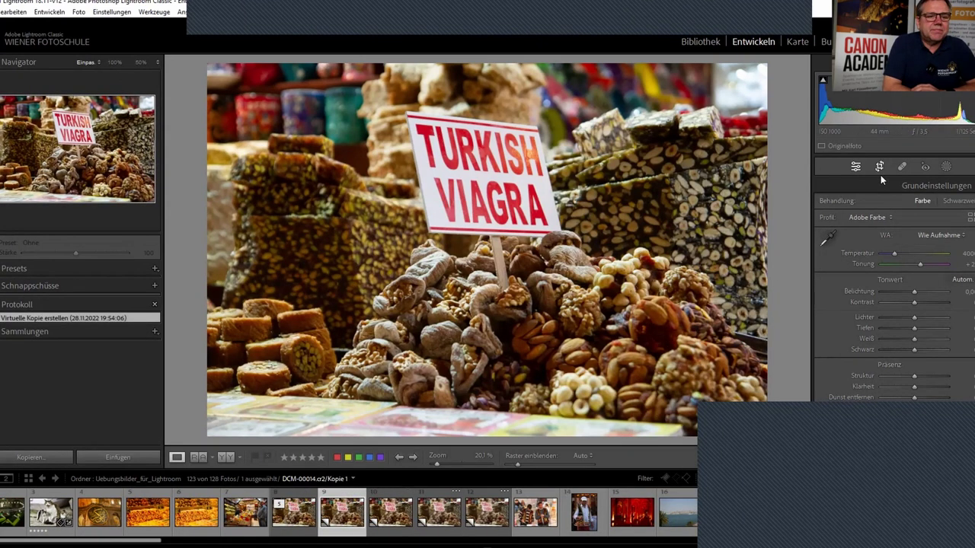
left_click(944, 207)
left_click(888, 328)
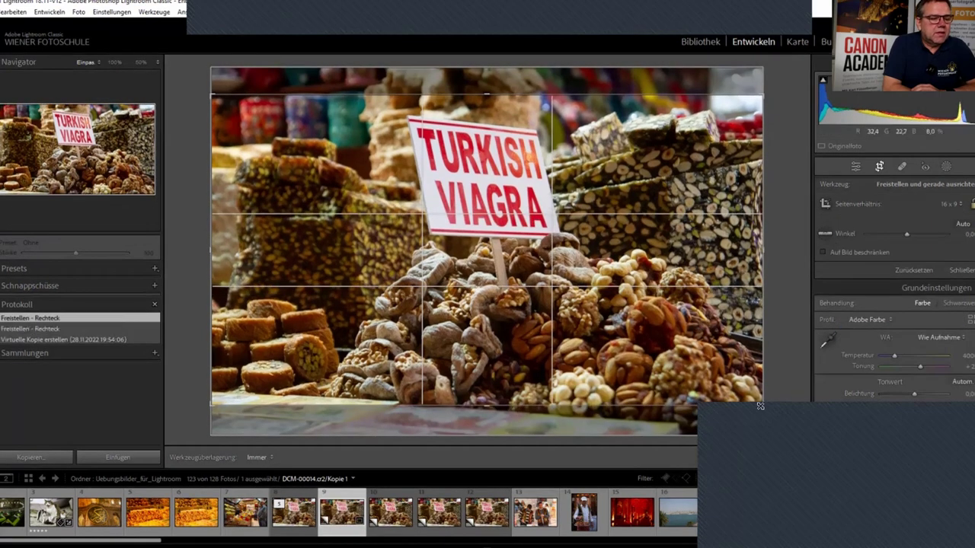
left_click(960, 271)
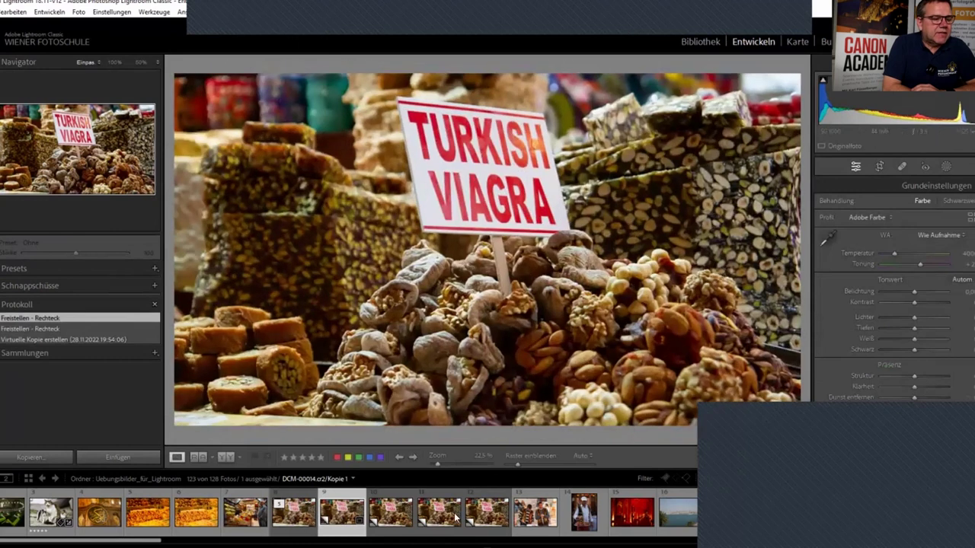
- Crop the second virtual copy, Kopie 2, to the 3 x 1 ratio with the whole sign inside the frame, and finish cropping
left_click(396, 515)
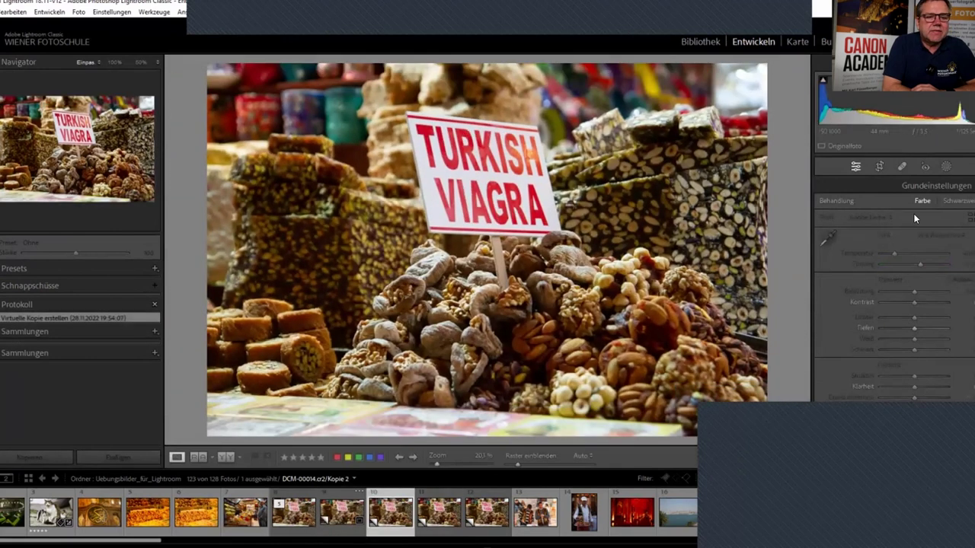
left_click(879, 163)
left_click(954, 204)
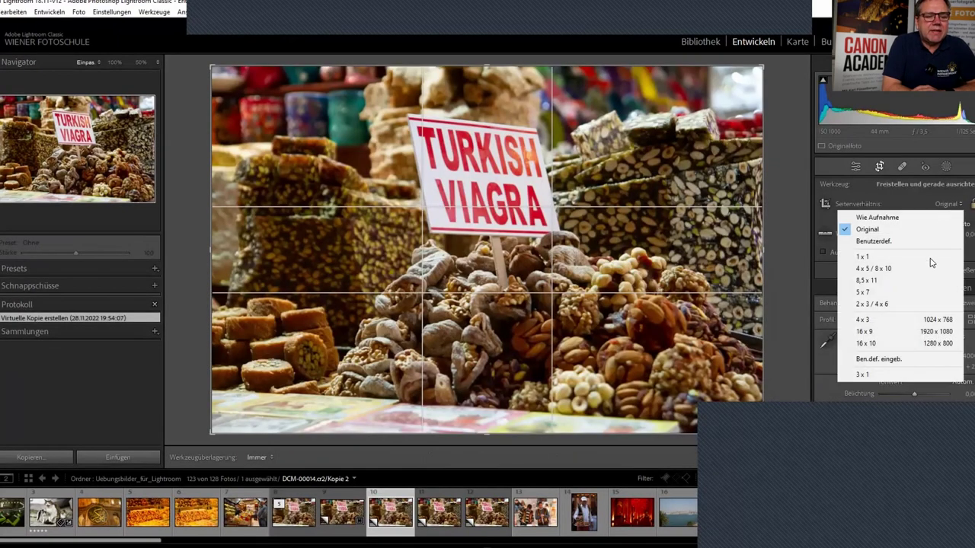
left_click(895, 379)
left_click_drag(701, 317, 716, 362)
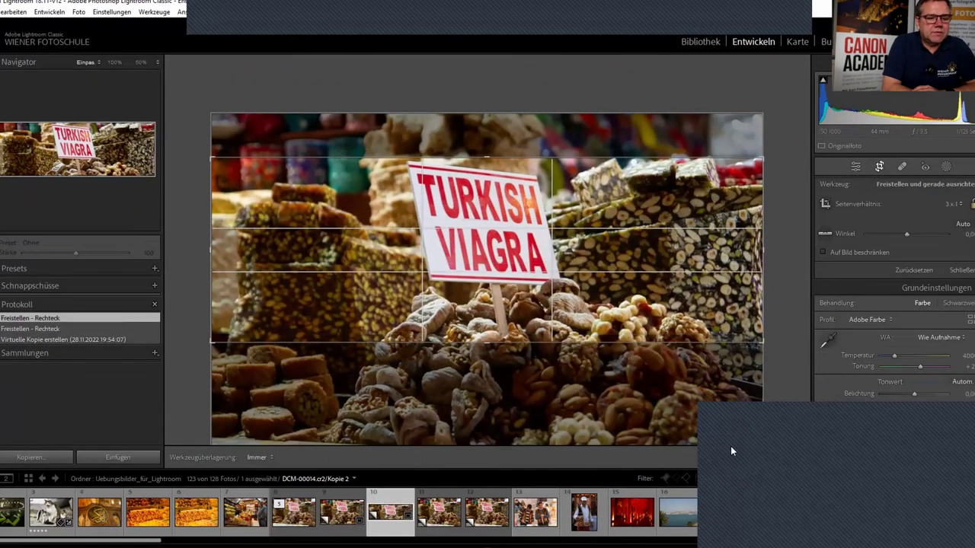
left_click(958, 270)
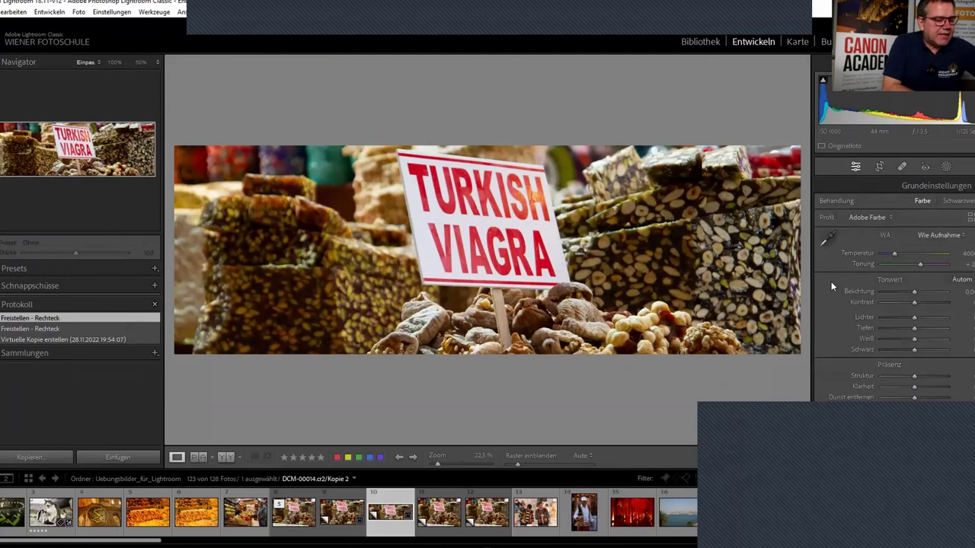
- Compare Kopie 1, Kopie 2 and Kopie 3 side by side in the Bibliothek survey view, and examine Kopie 1 enlarged
key("g")
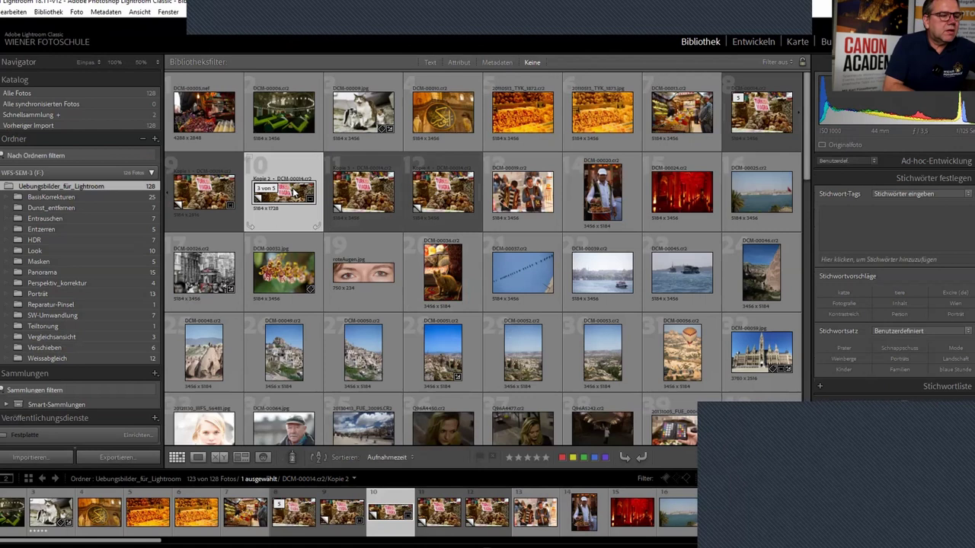
left_click(228, 190, "ctrl")
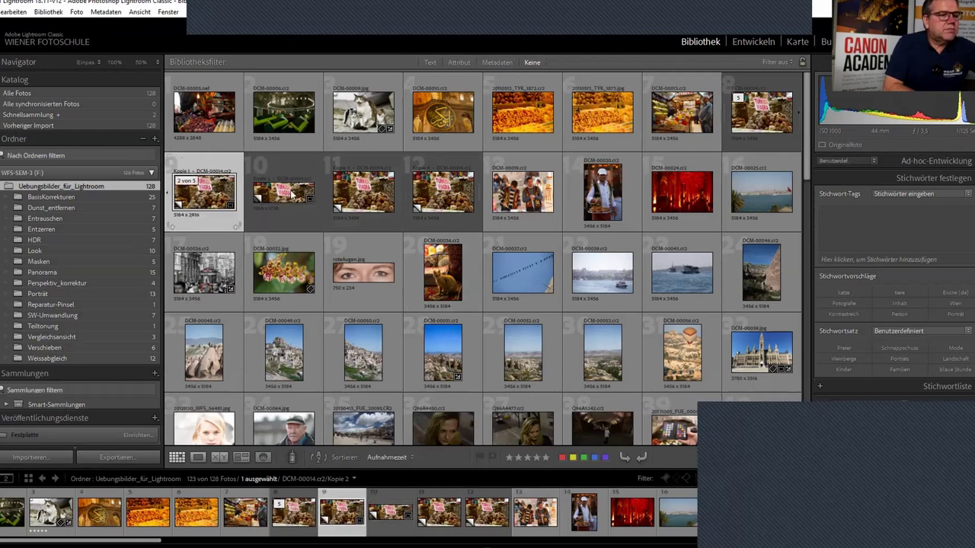
left_click(349, 200, "ctrl")
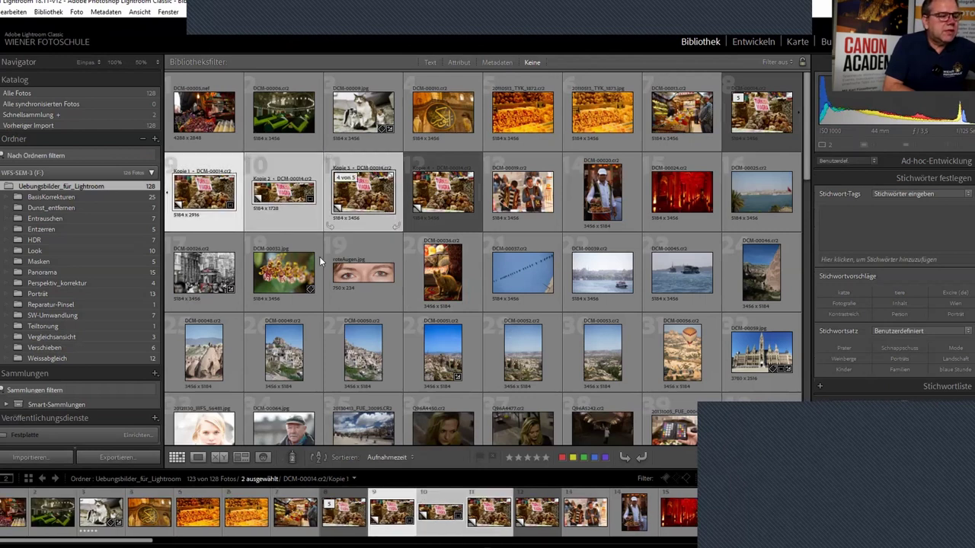
left_click(242, 457)
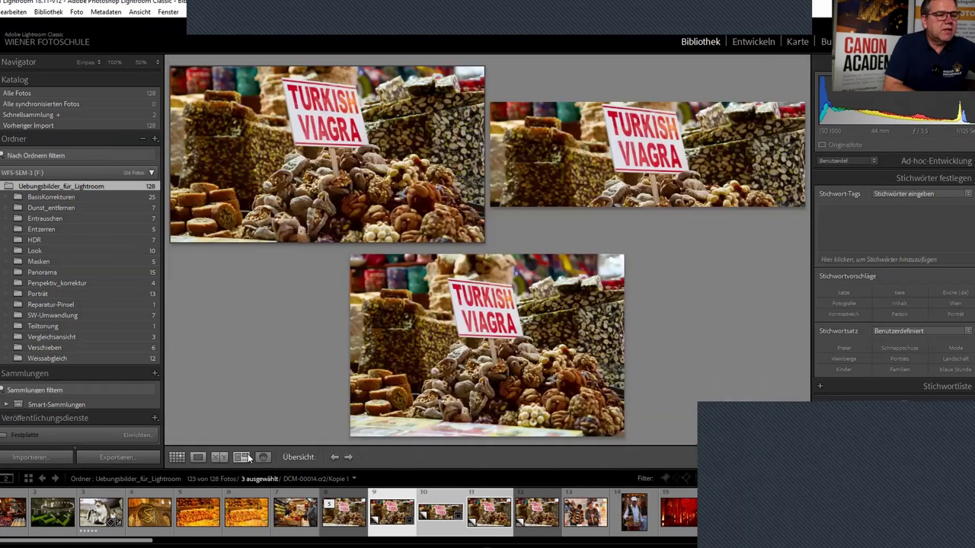
key("Tab")
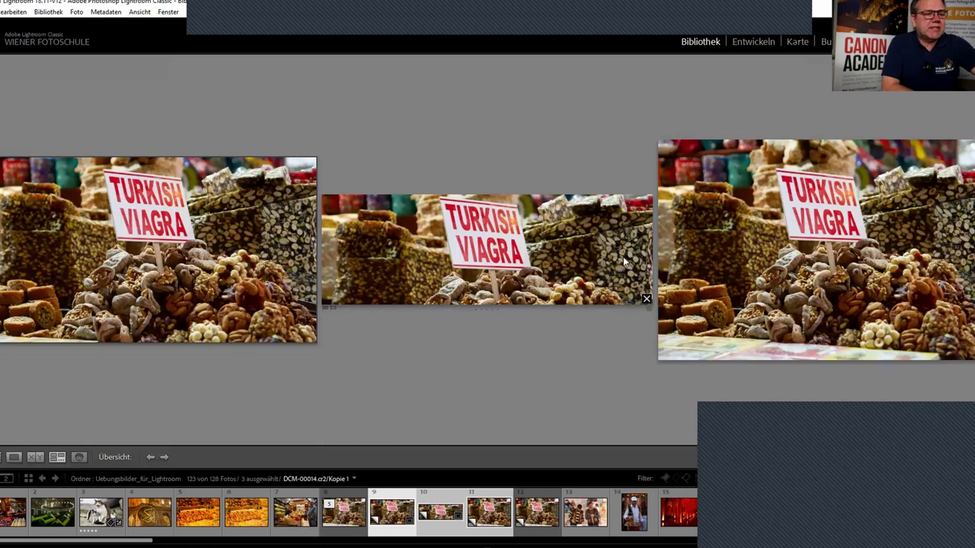
key("Tab")
double_click(424, 169)
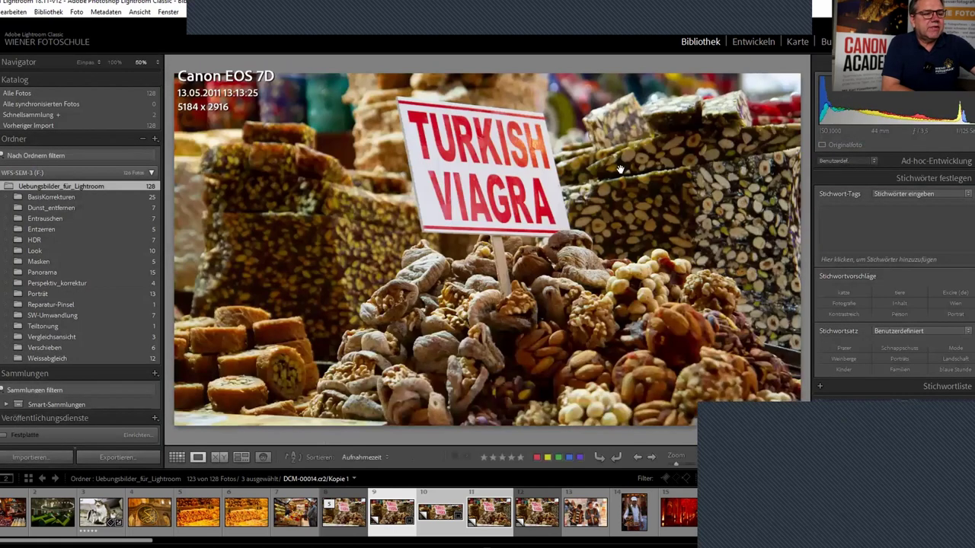
left_click(689, 151)
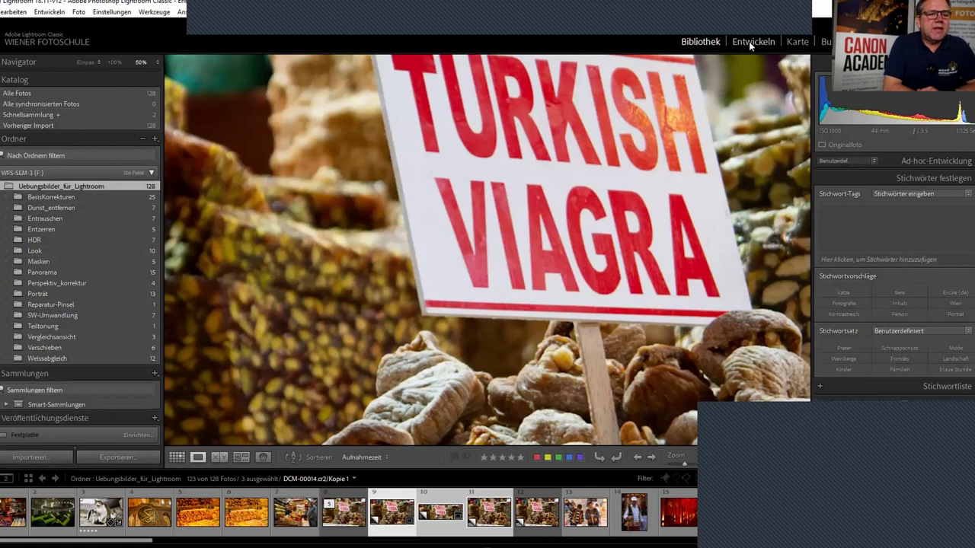
- Reset the 16 x 9 crop of Kopie 1 to the full original frame in the Entwickeln module
left_click(749, 41)
left_click(882, 167)
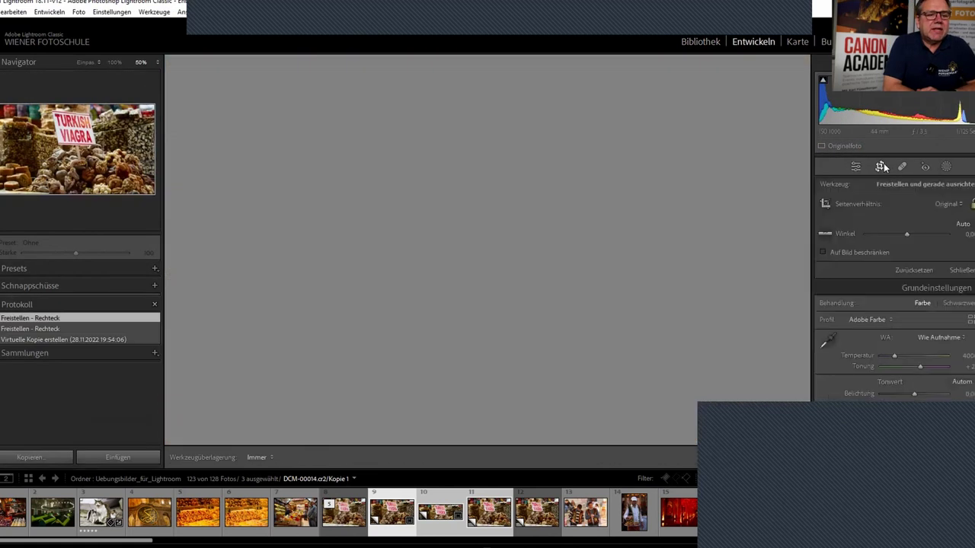
left_click(915, 270)
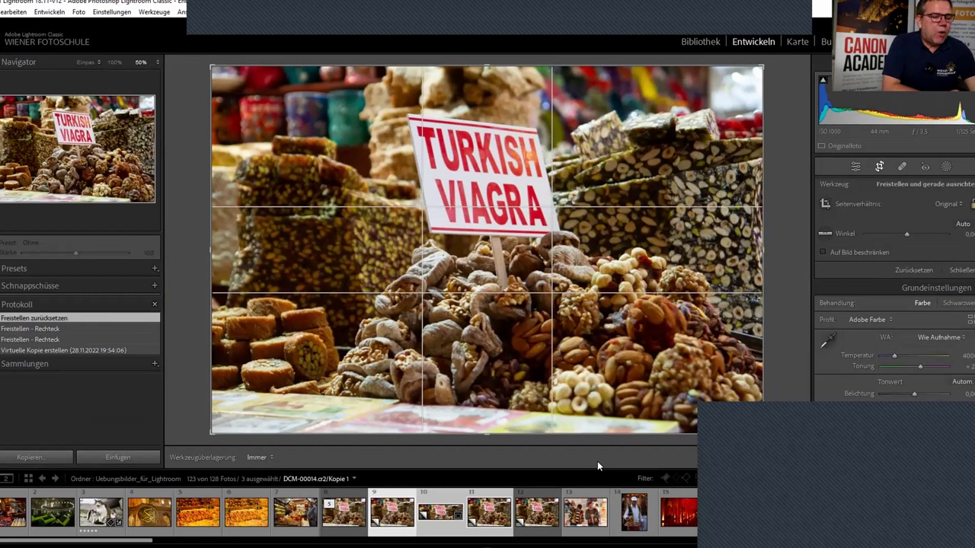
- Cycle through the crop composition overlays on Kopie 1, such as golden spiral, thirds, diagonals, triangles, aspect ratios and grid, and close the crop tool
key("o")
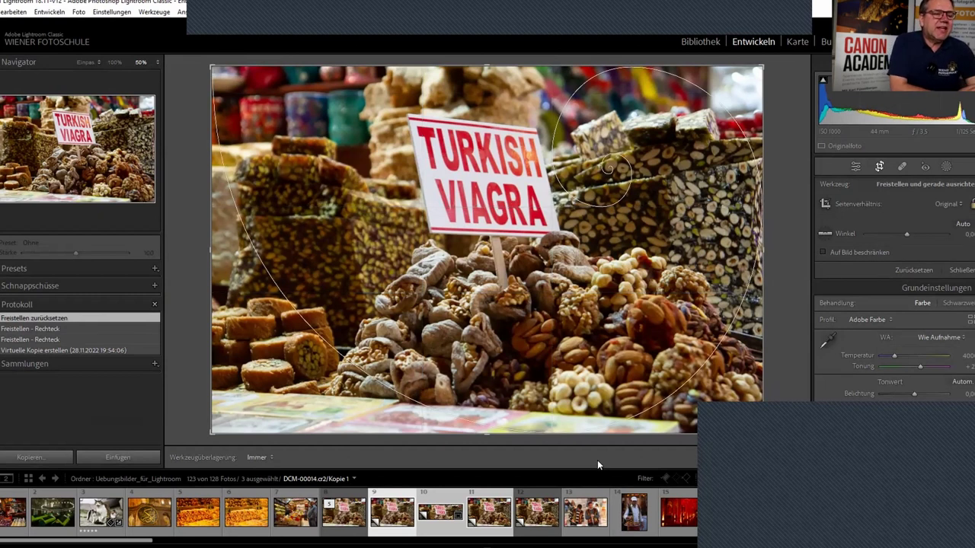
key("o")
key("o")
key("o")
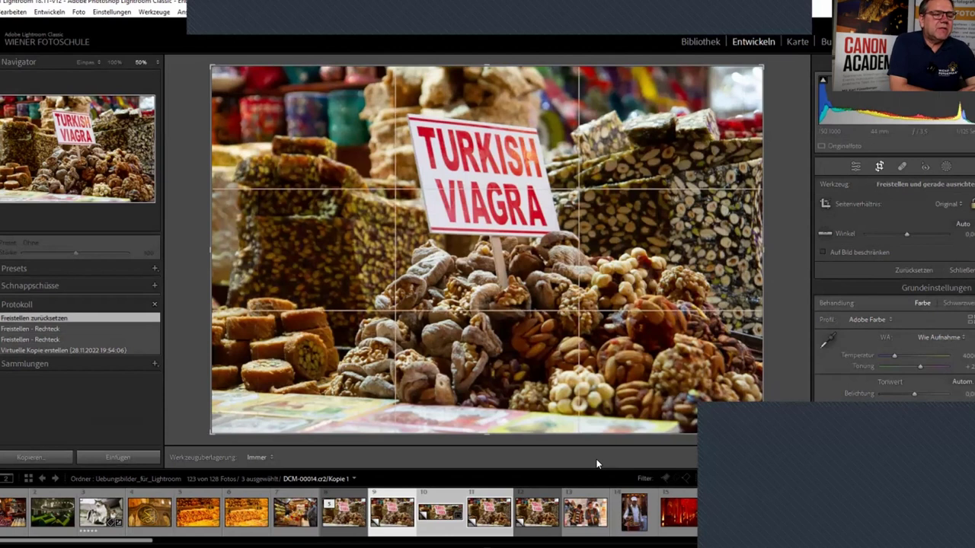
key("o")
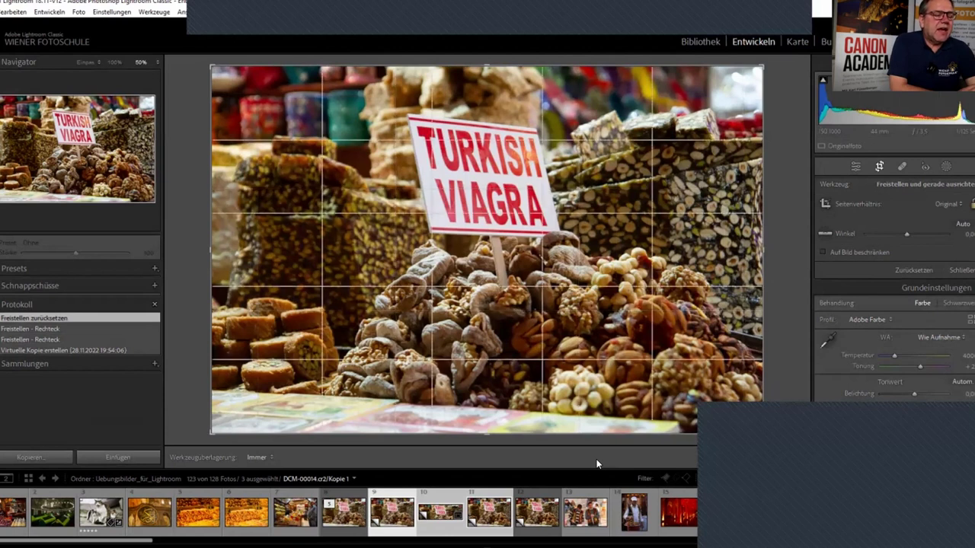
key("o")
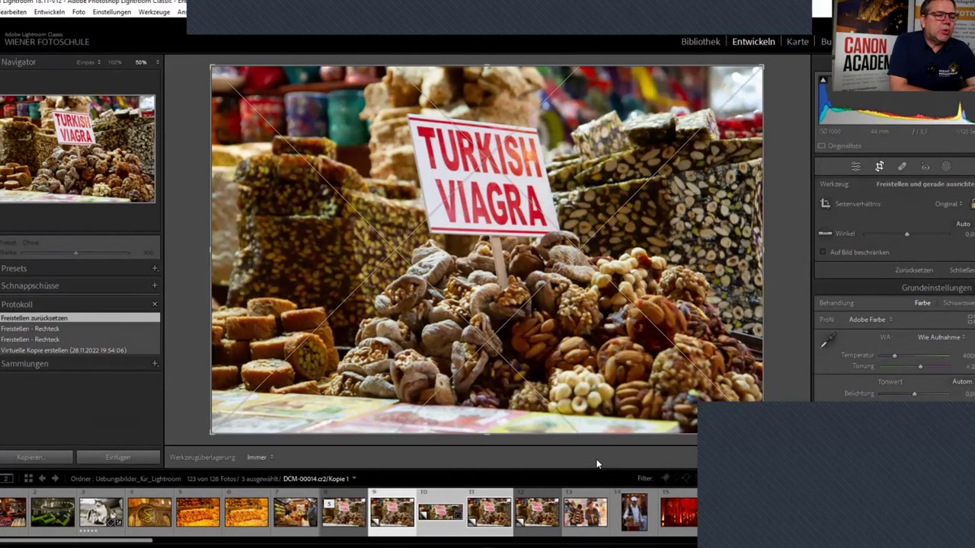
key("o")
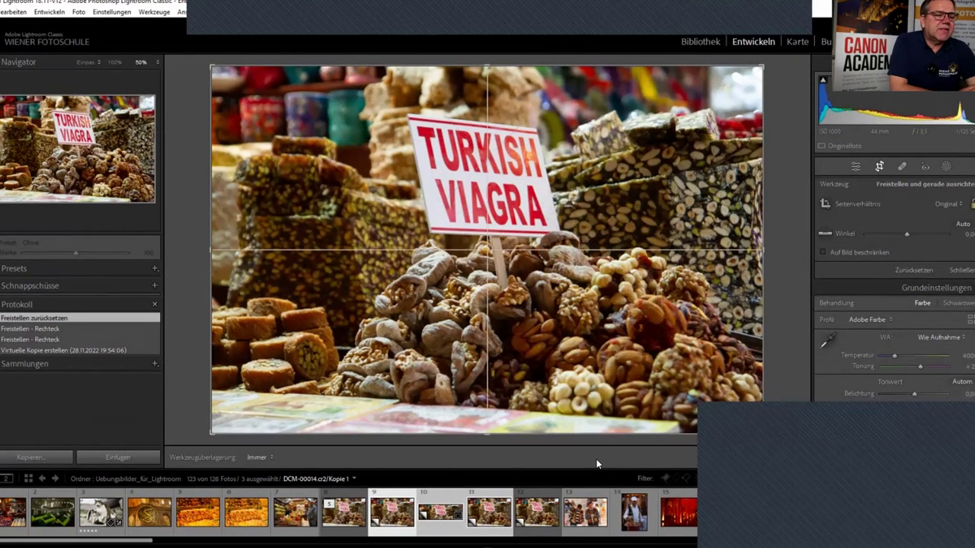
key("o")
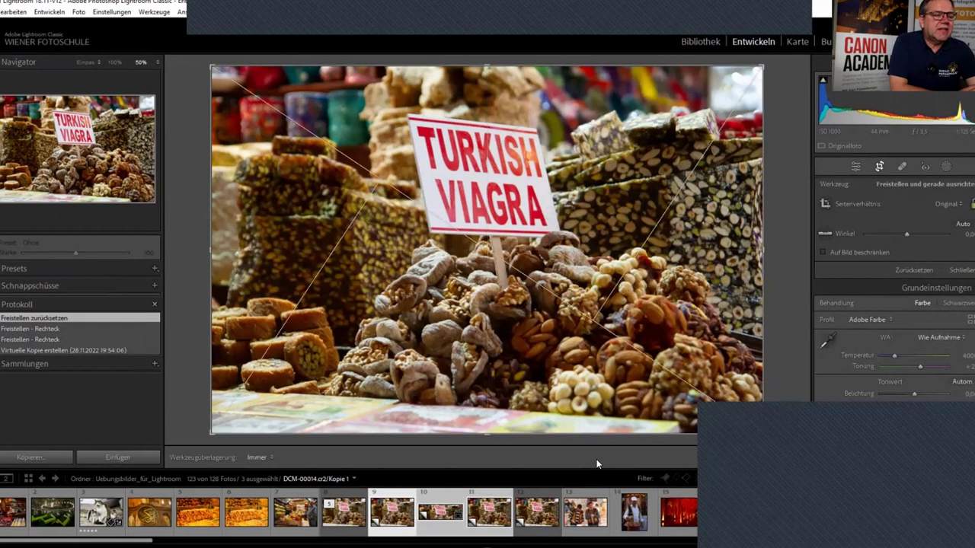
key("o")
key("o")
key("o")
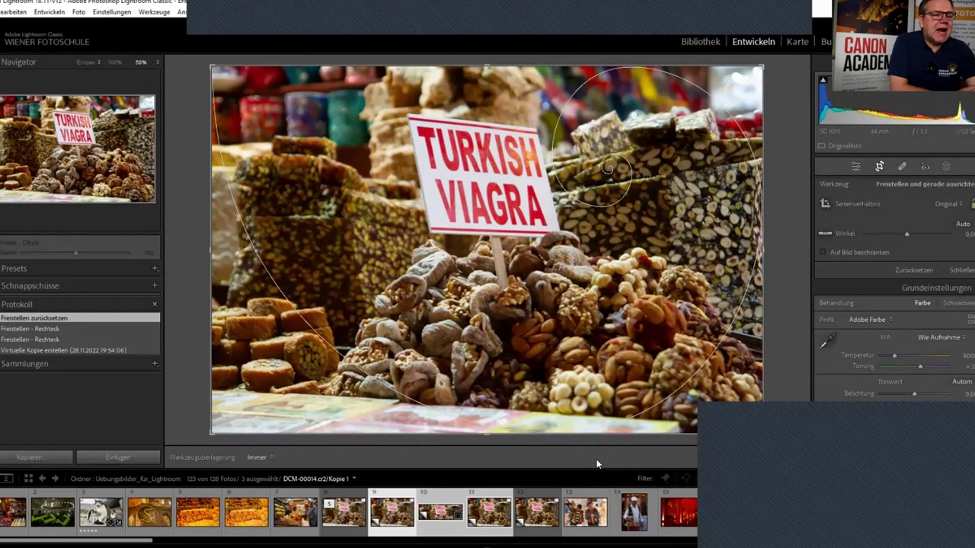
key("o")
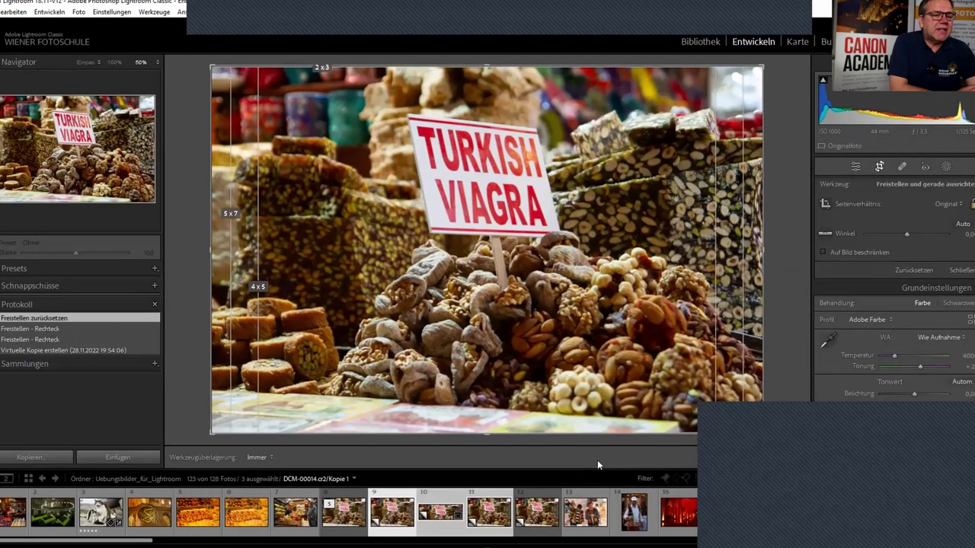
key("o")
key("o")
key("o")
key("o")
key("o")
key("o")
key("o")
key("o")
key("o")
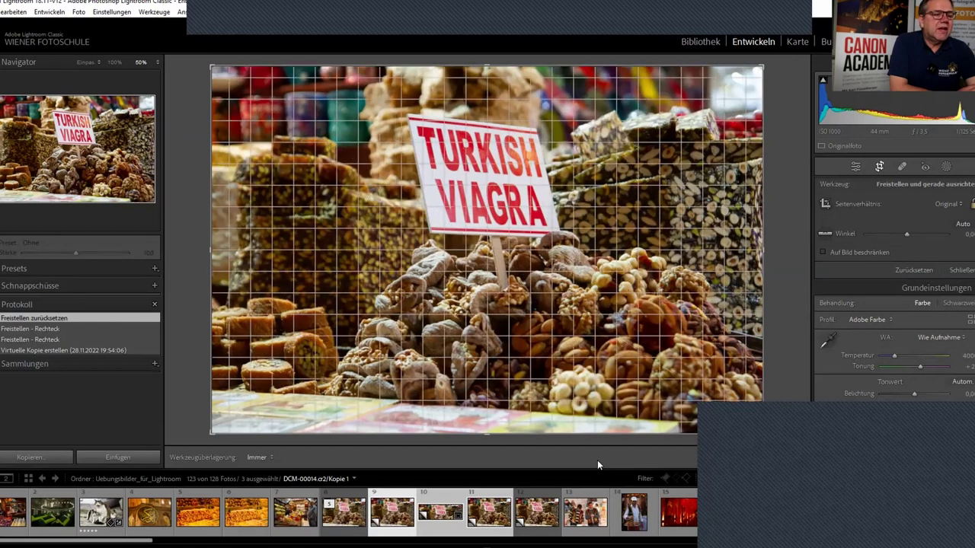
key("o")
key("o")
key("o")
key("o")
key("o")
key("o")
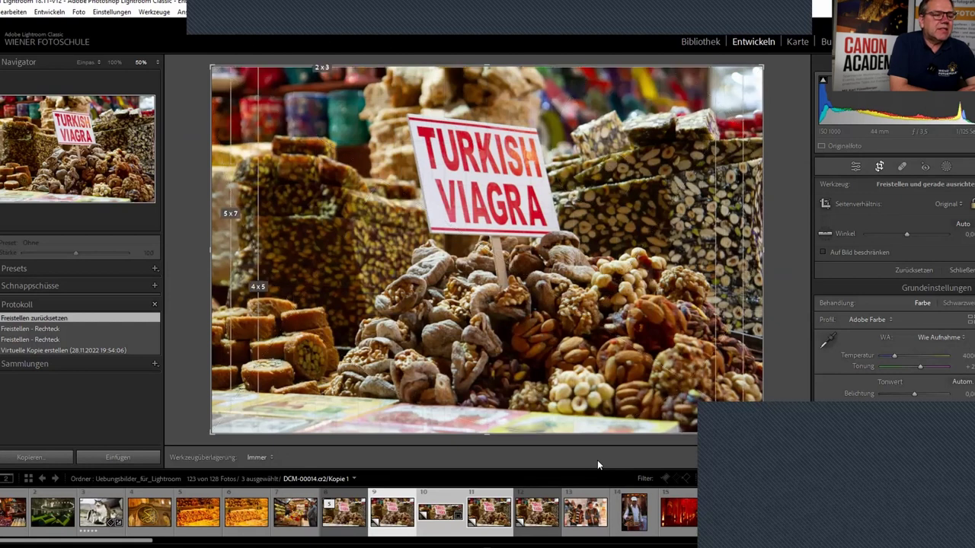
key("o")
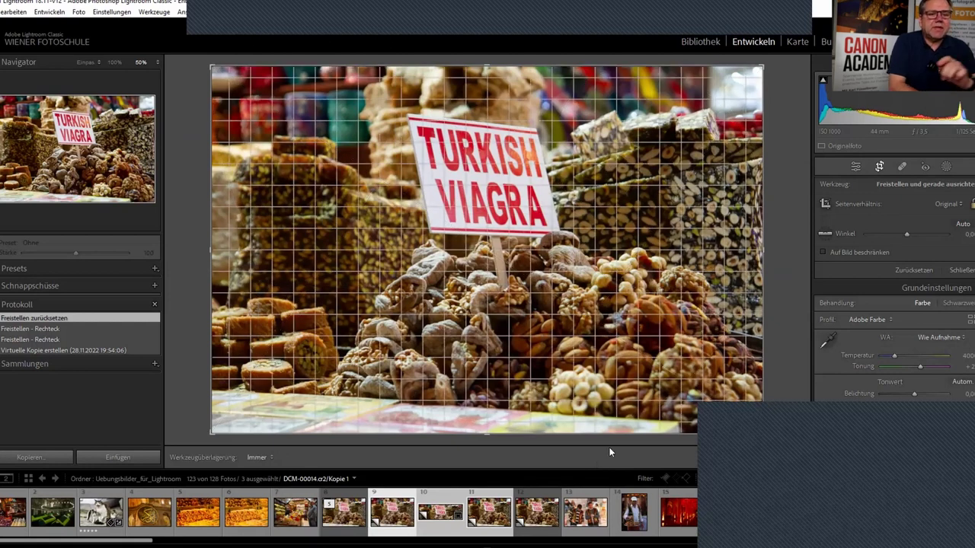
left_click(958, 273)
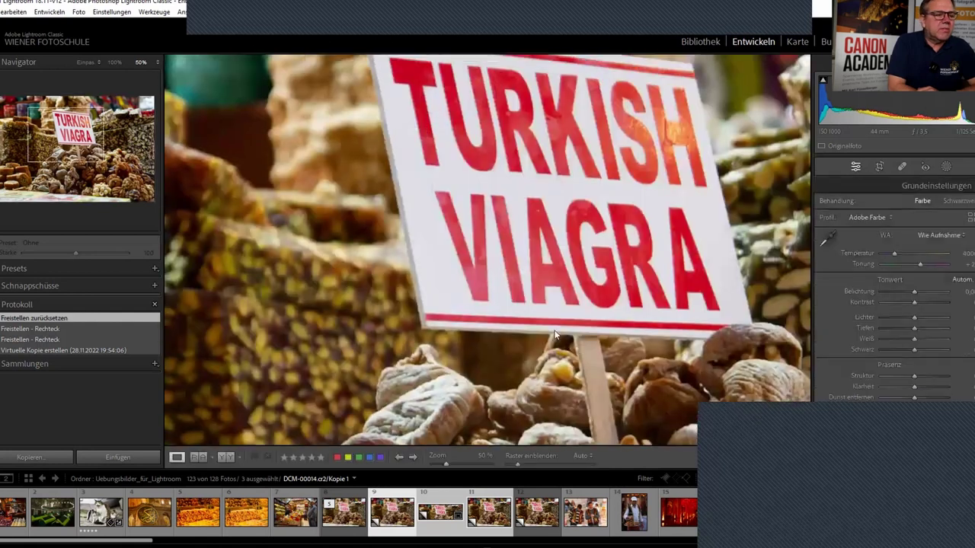
- Fit the whole photo in the view and return to the Bibliothek module to look through its folders
left_click(646, 280)
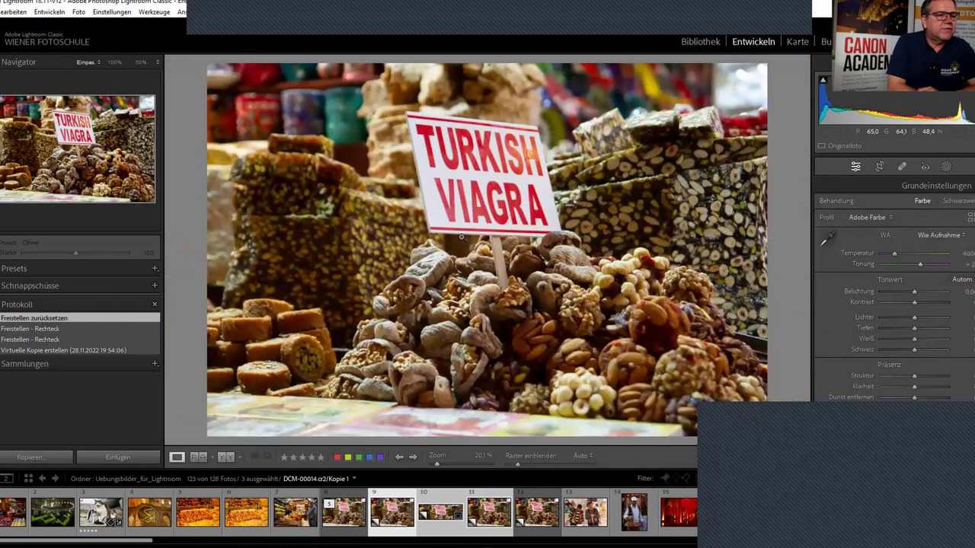
left_click(703, 41)
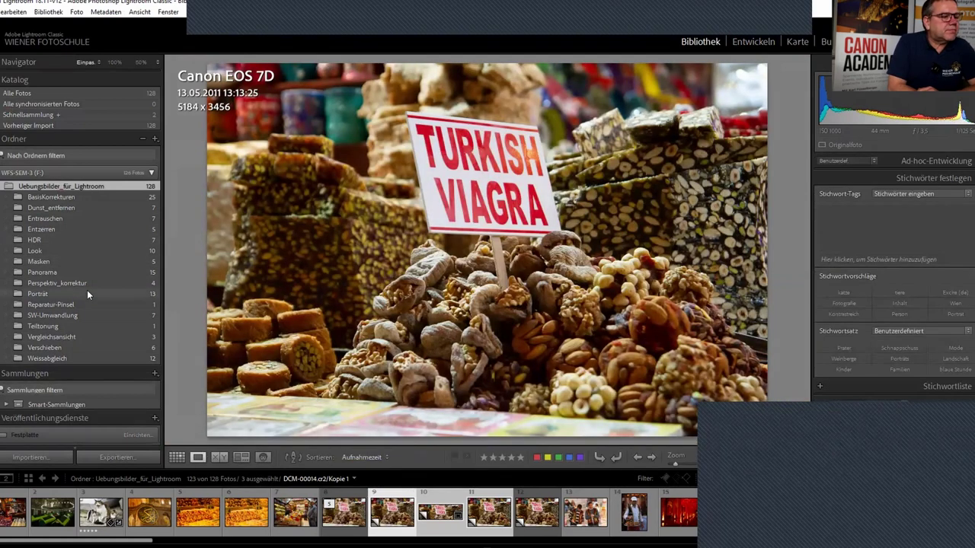
scroll(77, 293, "down", 1)
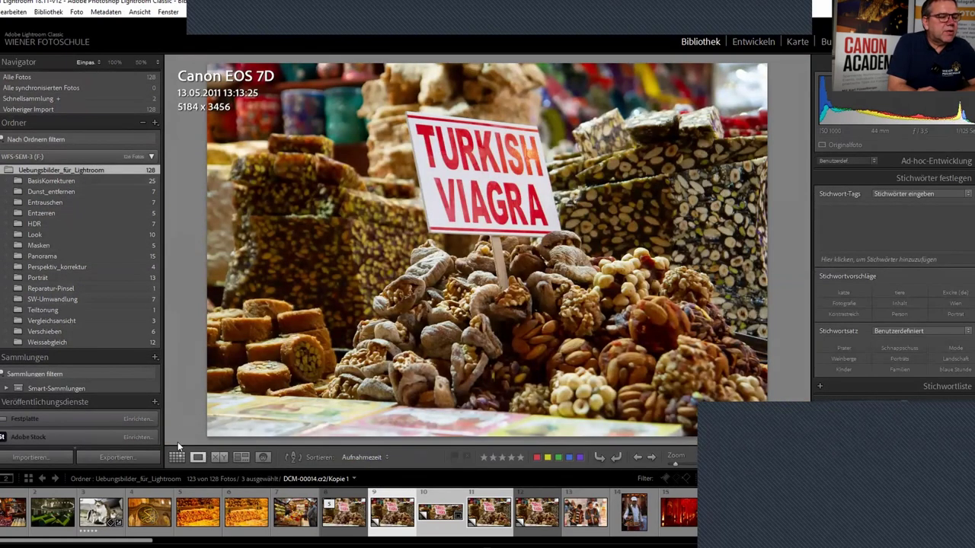
- Find the framed landscape painting photo _P3A9330.jpg in the Bibliothek grid and open it in the Entwickeln module
key("g")
scroll(387, 295, "down", 5)
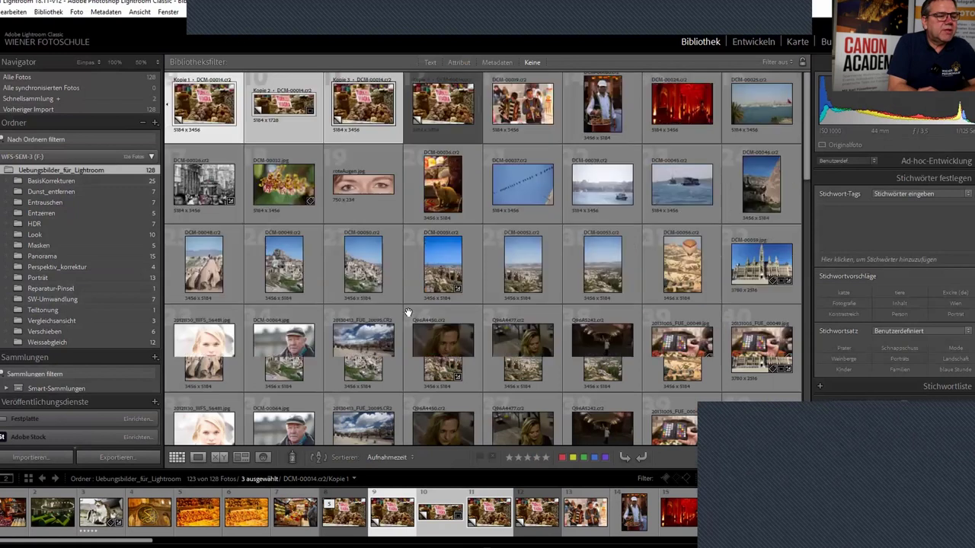
scroll(388, 294, "down", 8)
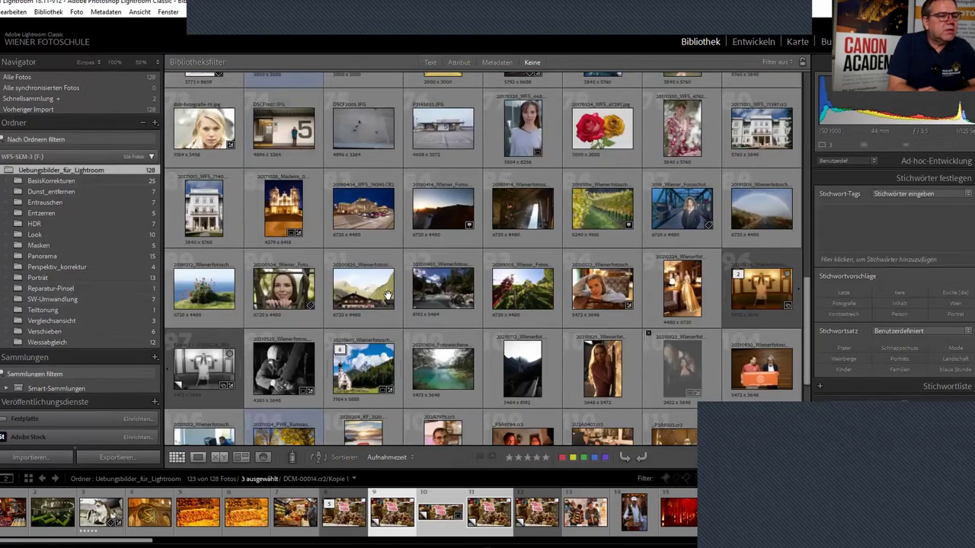
scroll(388, 295, "down", 3)
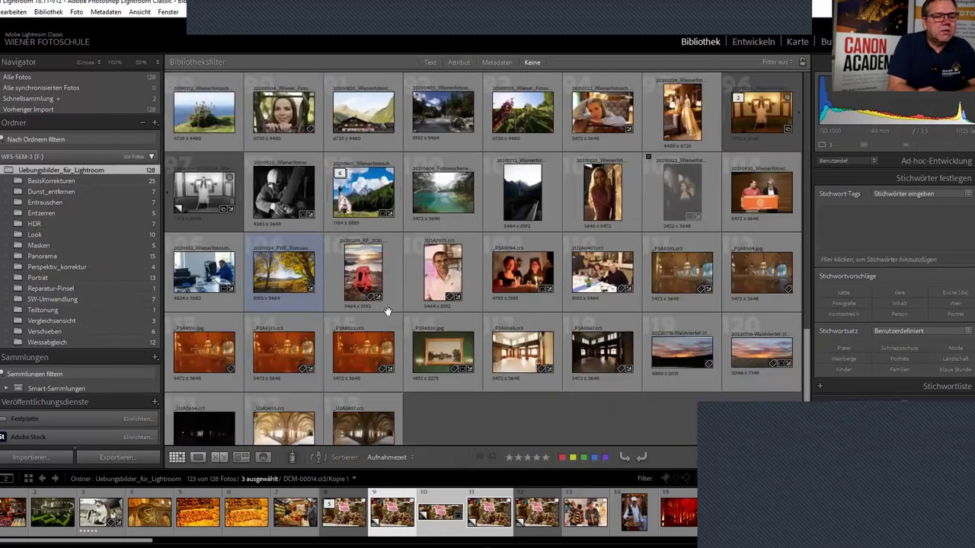
left_click(436, 355)
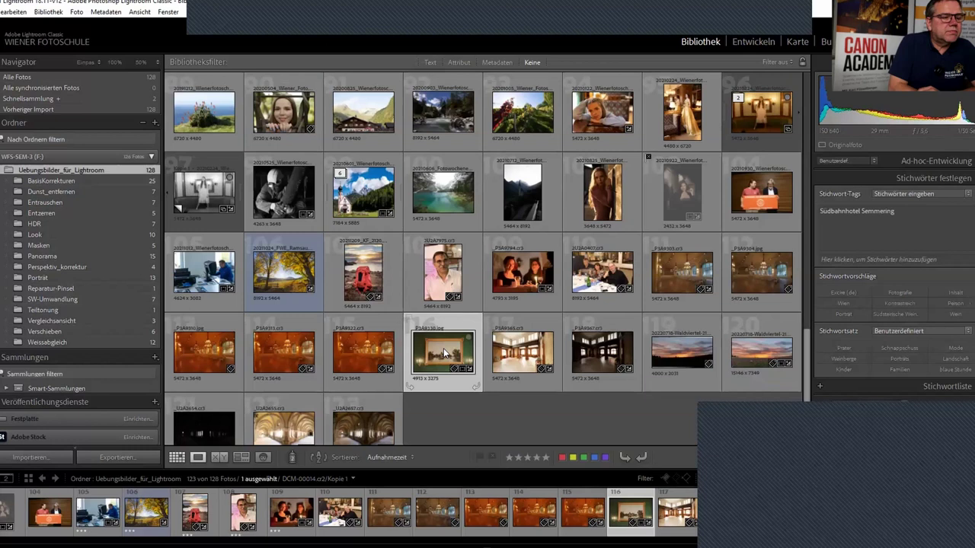
double_click(444, 348)
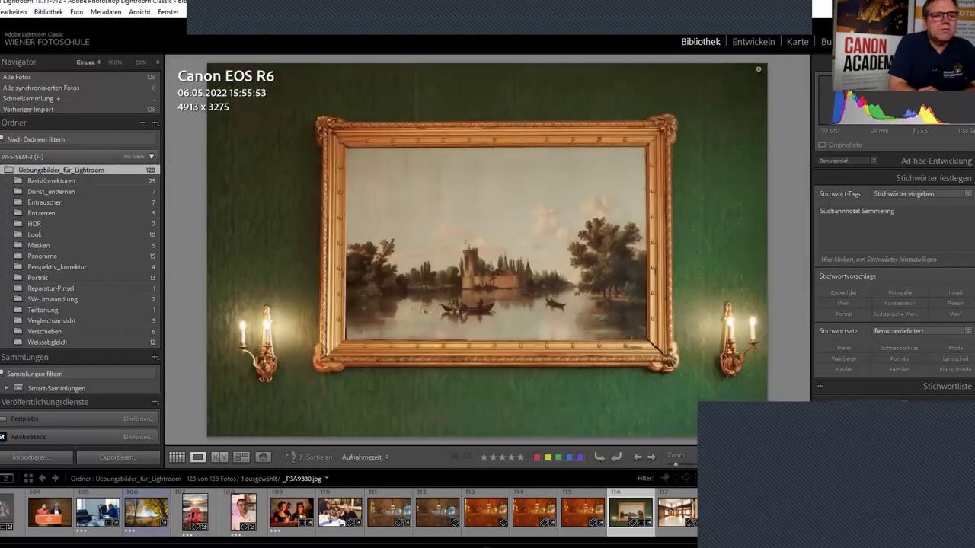
left_click(753, 42)
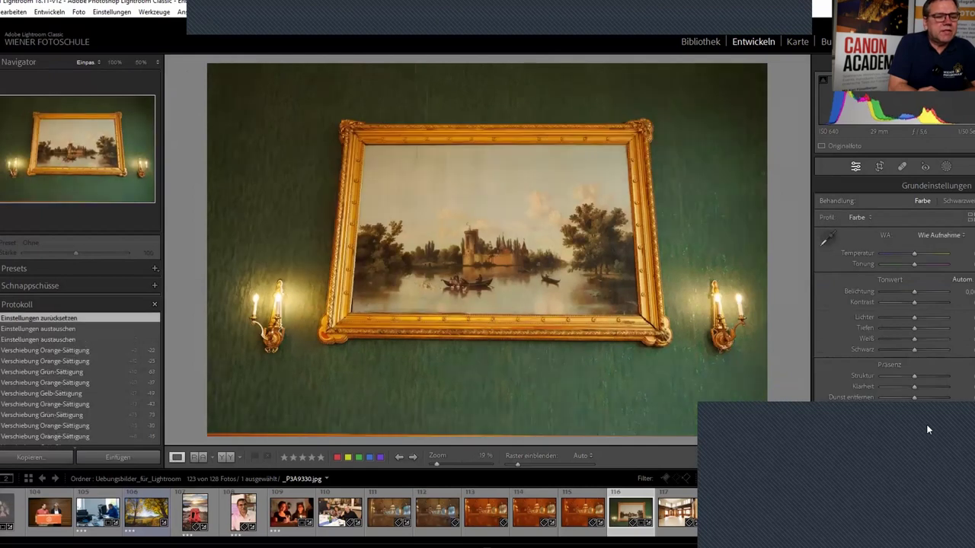
- Try automatic straightening and a crop angle of -3.60 on the painting photo, with the crop constrained to the image
left_click(880, 166)
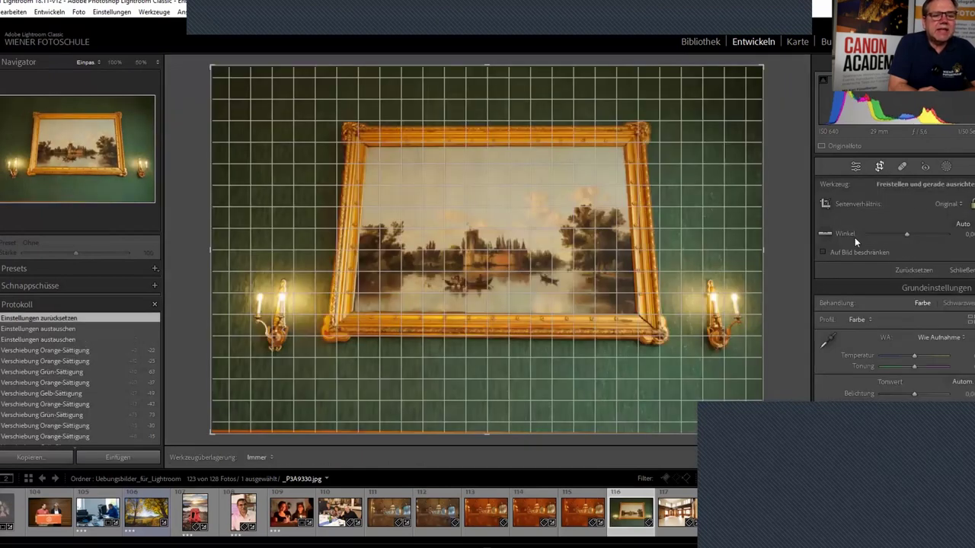
left_click(962, 225)
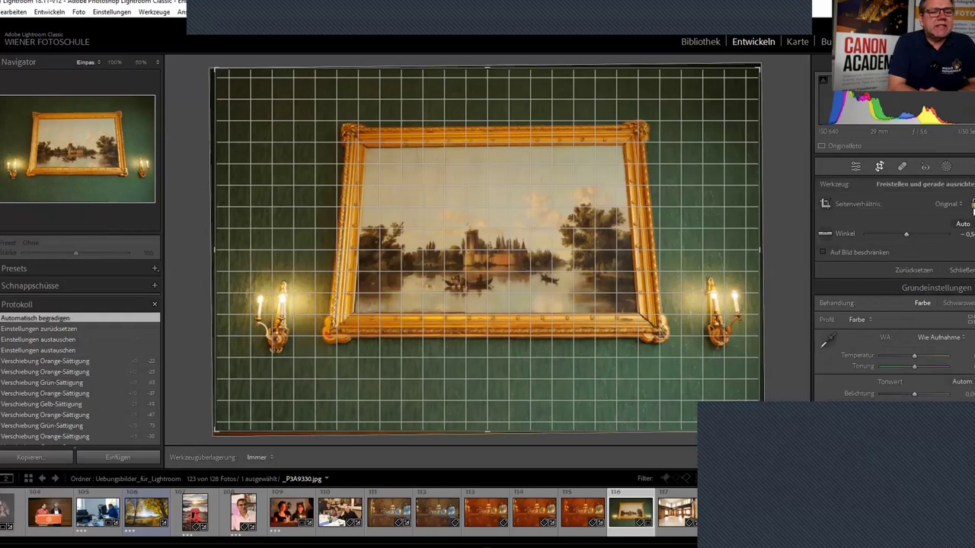
left_click_drag(907, 233, 903, 233)
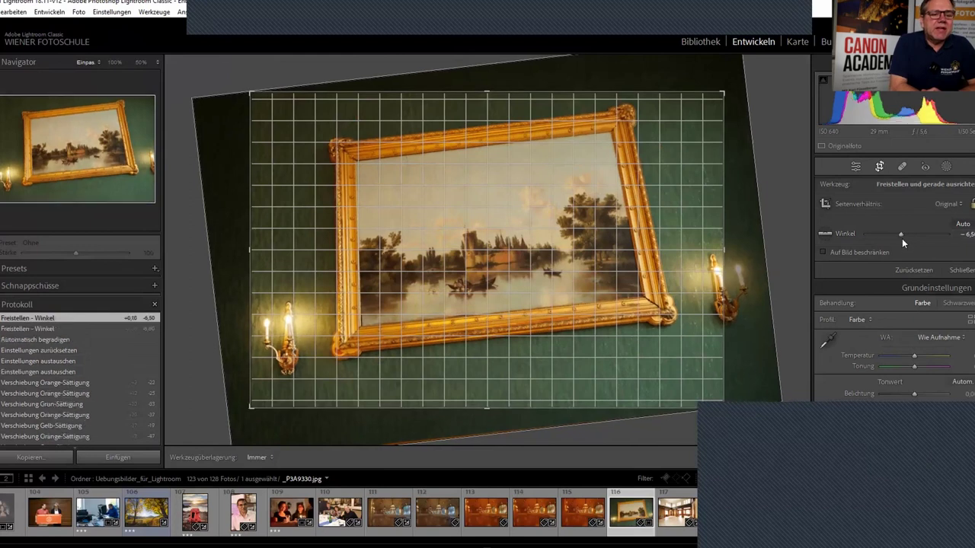
scroll(902, 230, "down", 3)
scroll(902, 229, "up", 5)
left_click_drag(905, 233, 902, 232)
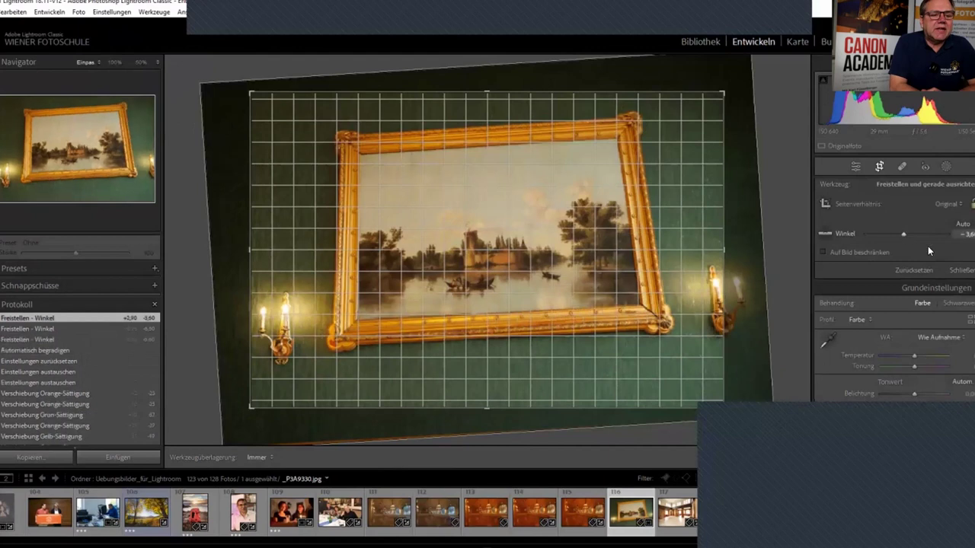
left_click(823, 252)
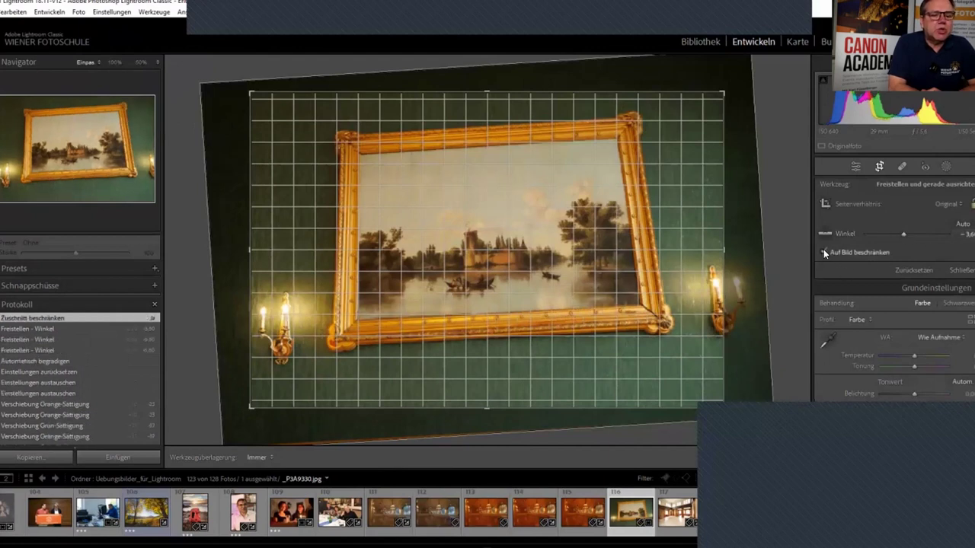
left_click(953, 271)
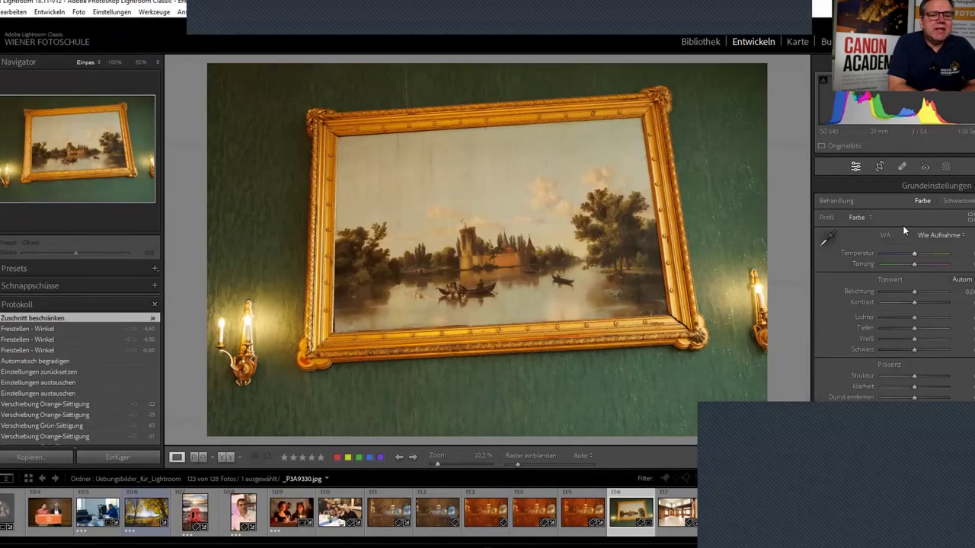
- Reset the painting photo's crop and rotation to the full original frame and close the crop tool
left_click(879, 166)
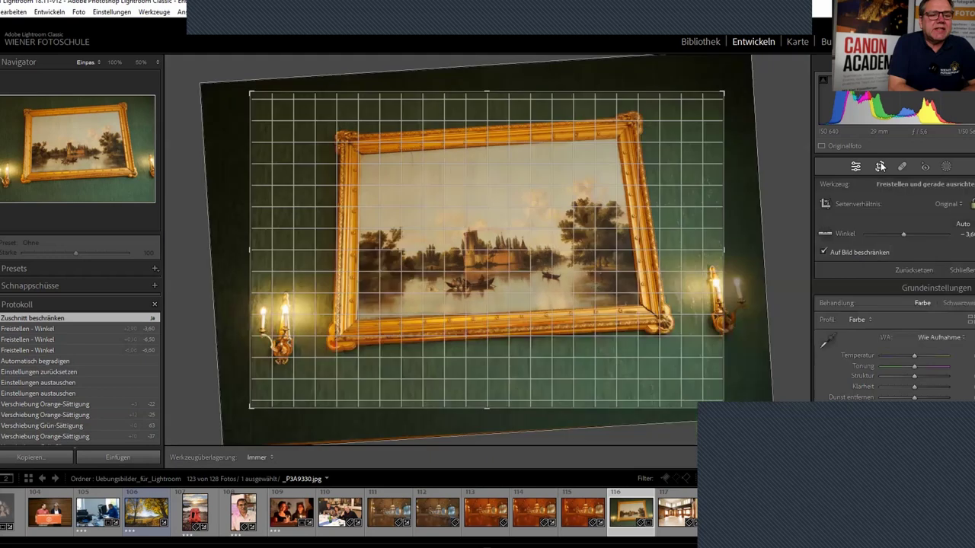
left_click(918, 270)
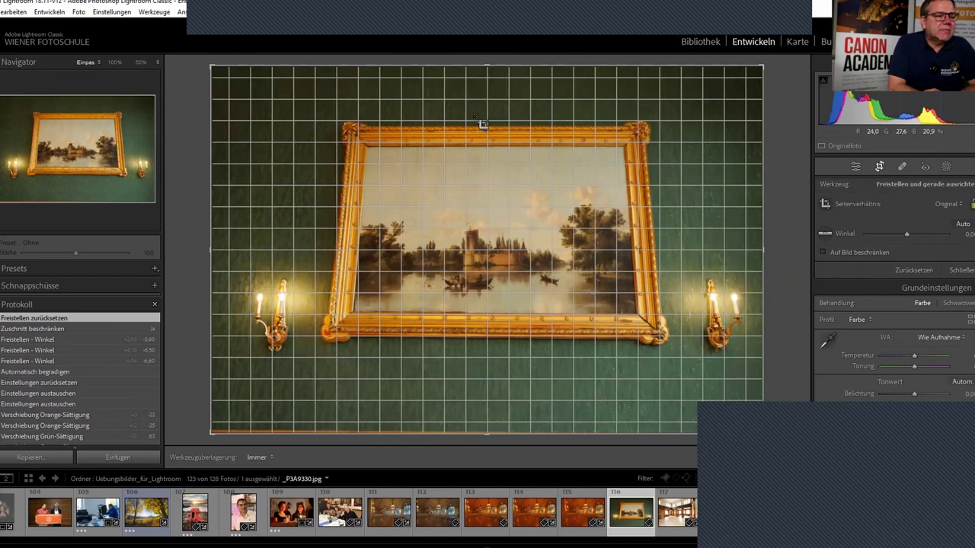
left_click(961, 271)
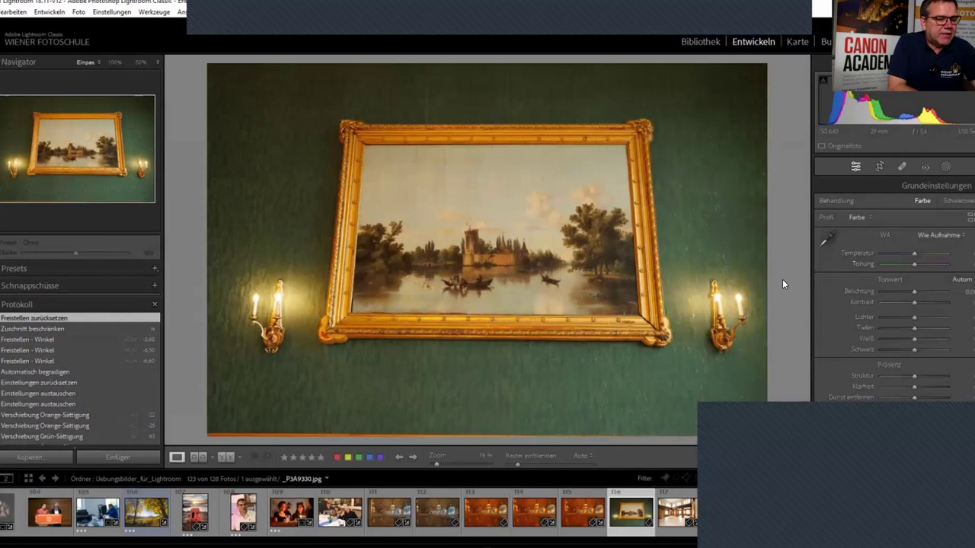
- Find the parking deck photo P3143853.JPG in the Bibliothek grid and open it in the Entwickeln module
key("g")
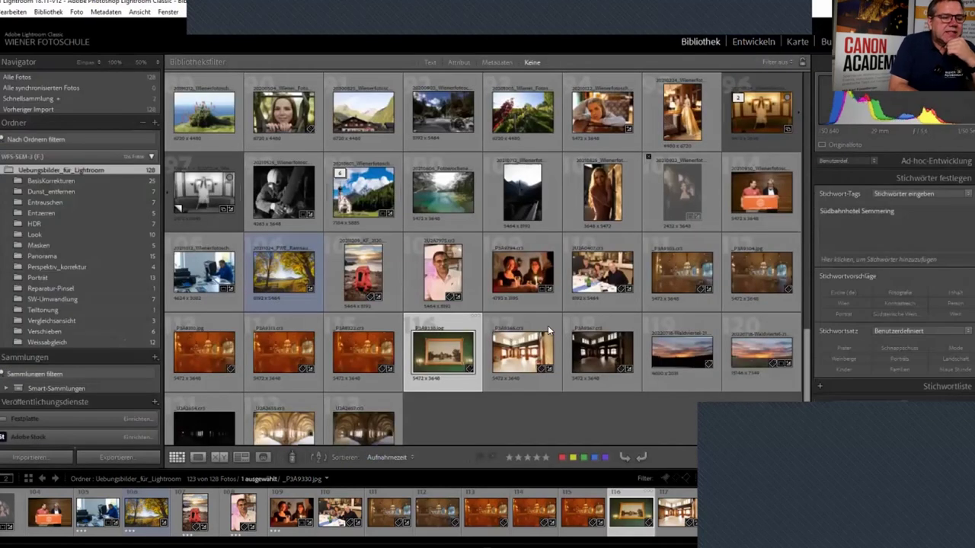
scroll(499, 352, "up", 3)
scroll(499, 352, "up", 3)
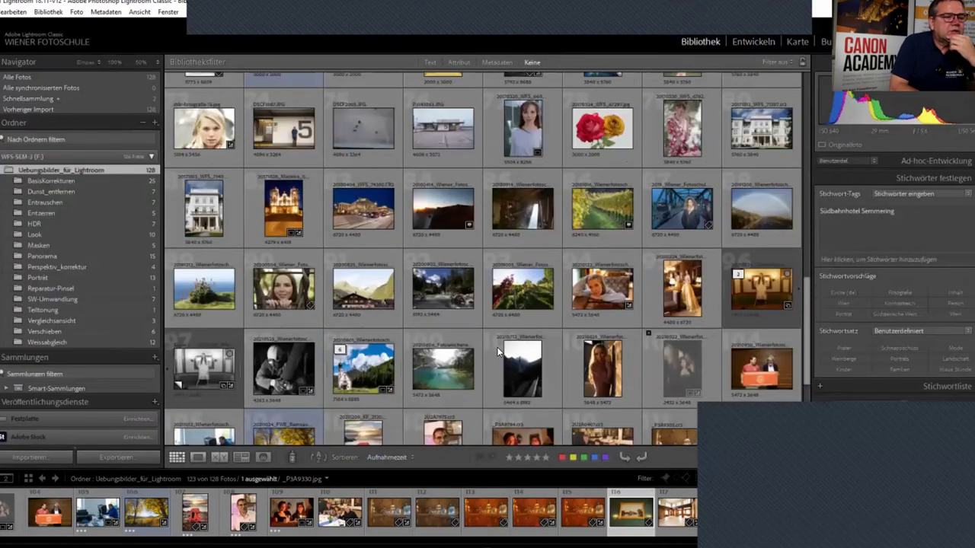
double_click(452, 221)
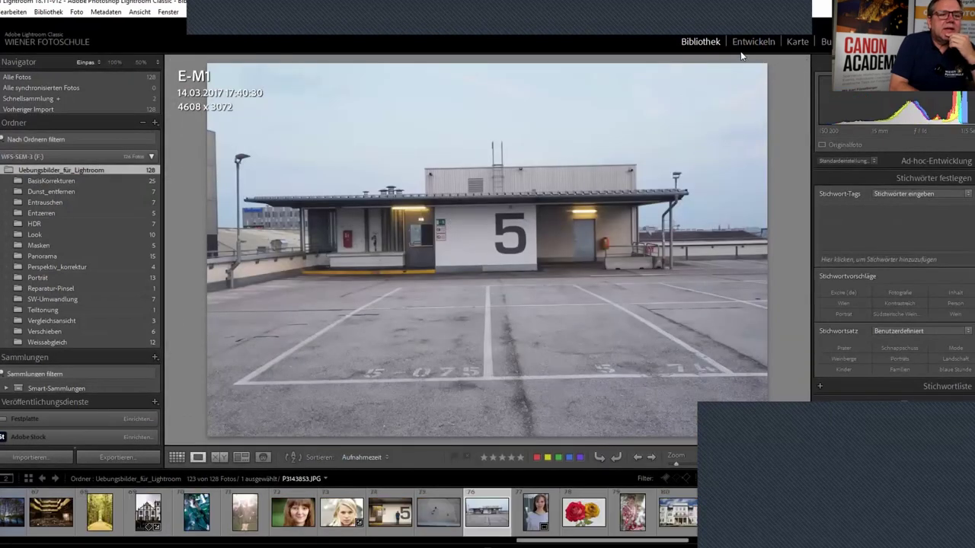
left_click(747, 43)
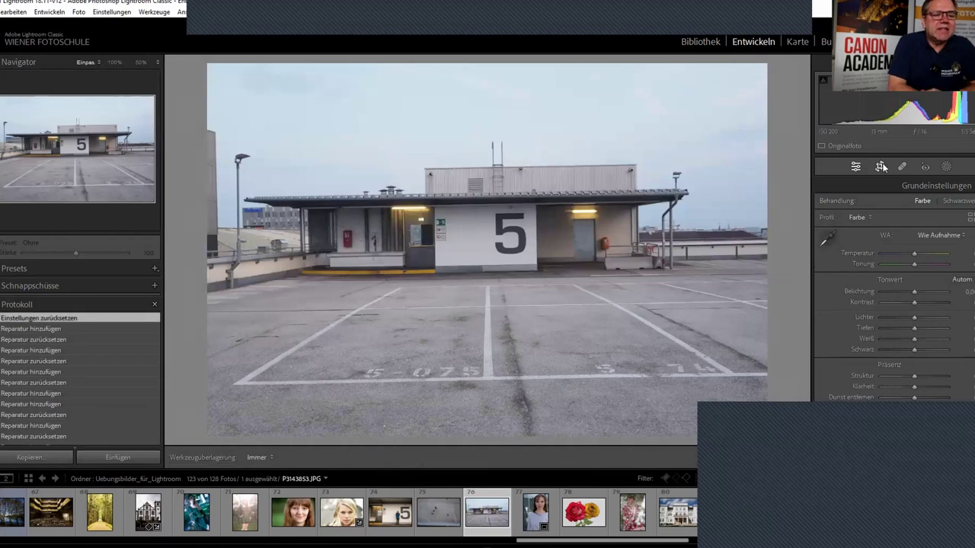
- Try to straighten the parking deck photo with the straighten tool along the base of the wall marked 5
left_click(880, 166)
left_click(825, 235)
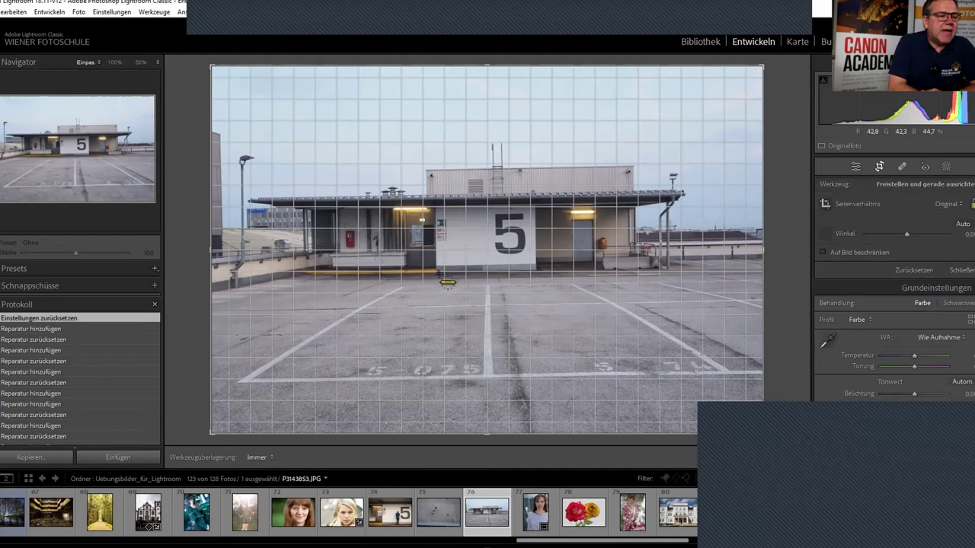
left_click_drag(496, 273, 557, 274)
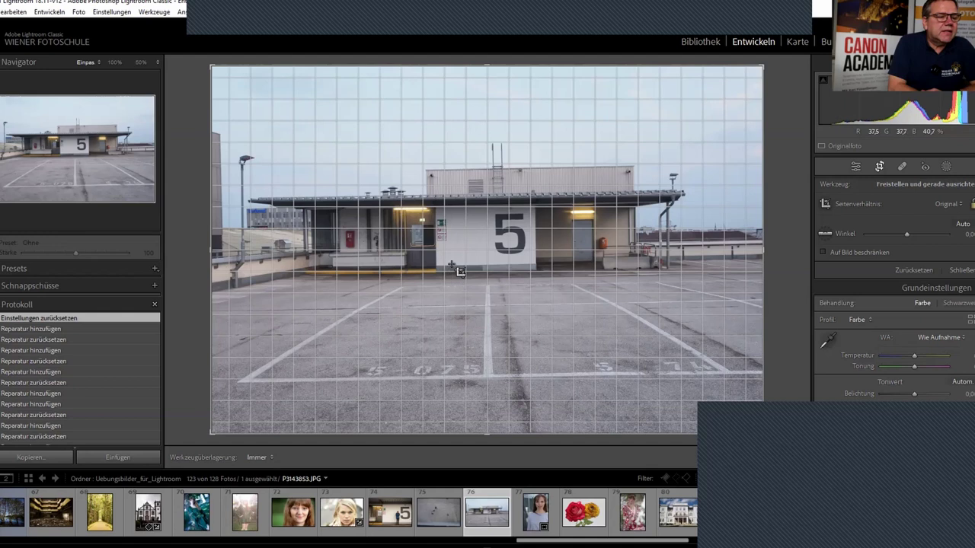
double_click(524, 263)
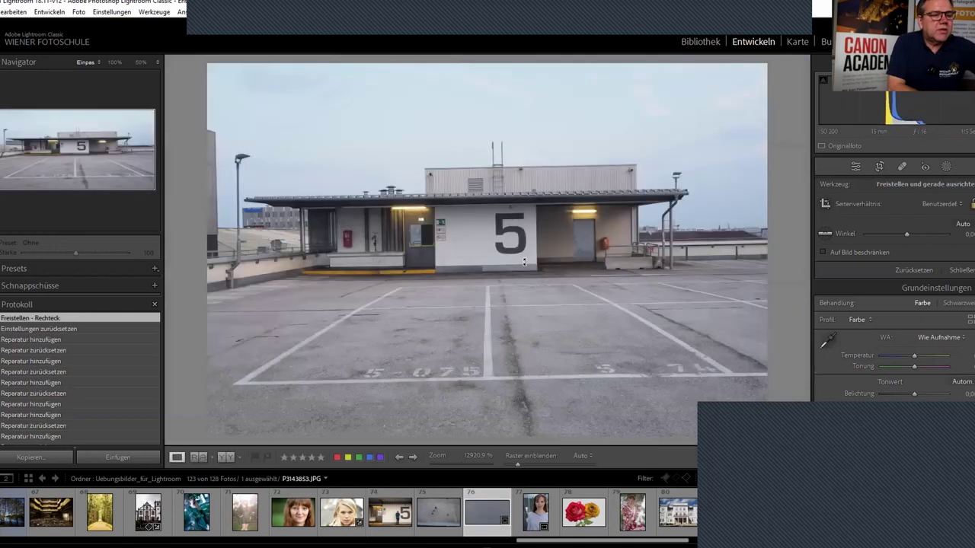
- Straighten the parking deck photo automatically and crop it to a custom 2 x 1 aspect ratio
left_click(886, 168)
left_click(962, 225)
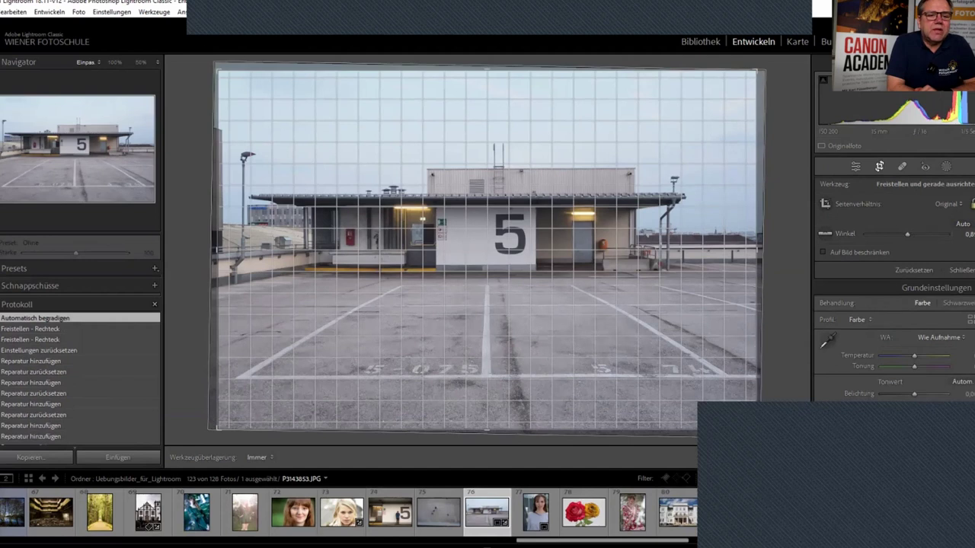
left_click(948, 204)
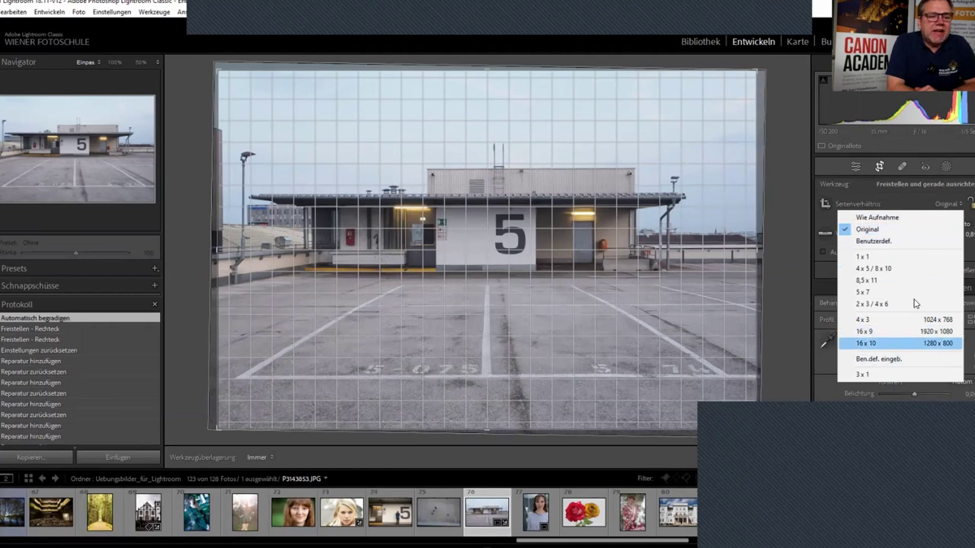
left_click(873, 358)
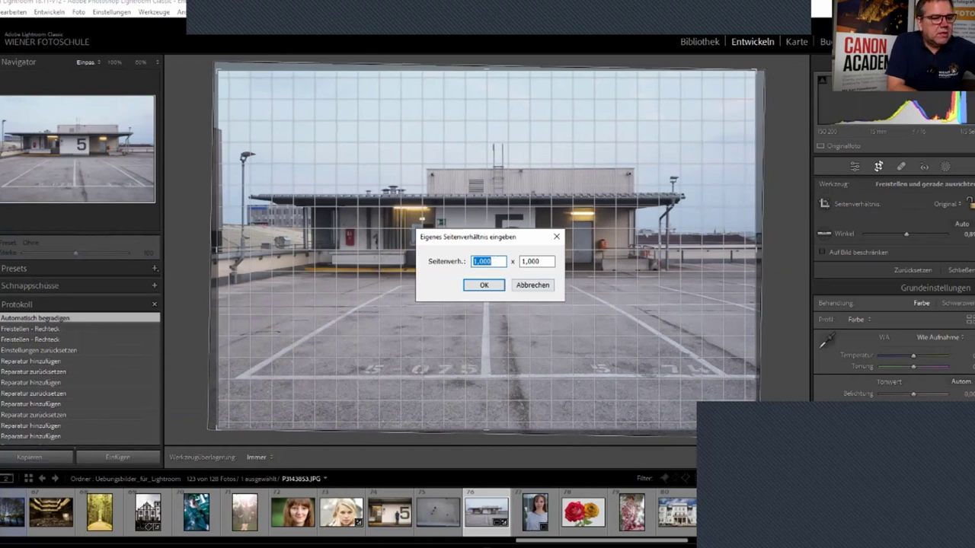
type("2")
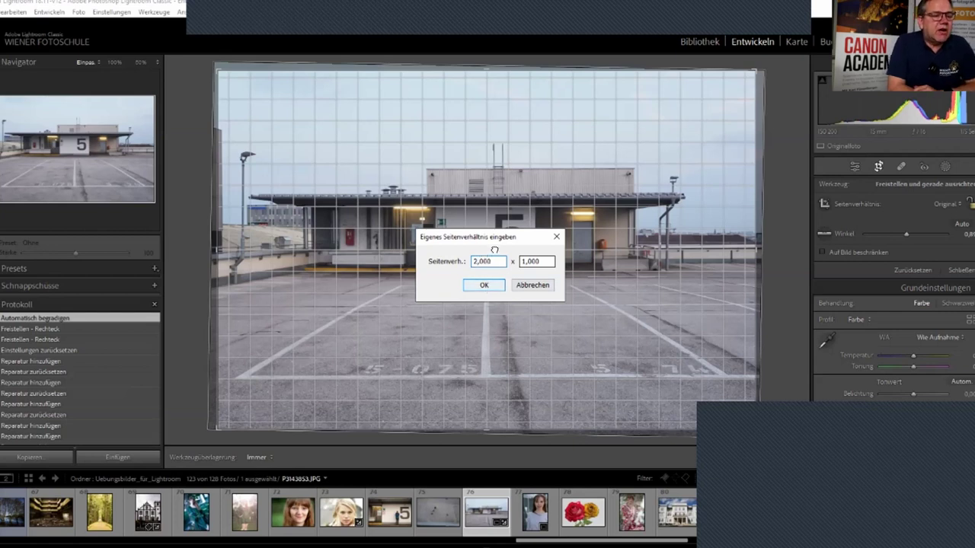
key("Return")
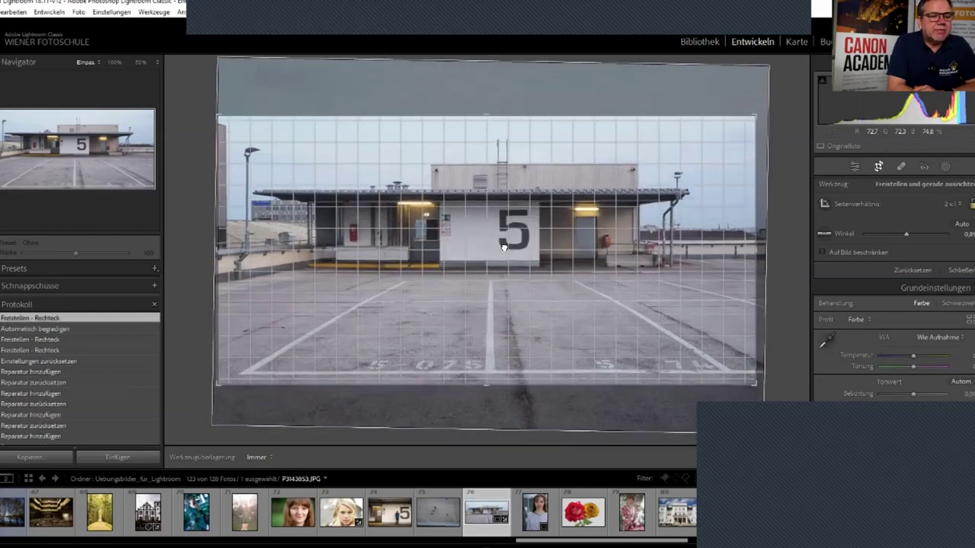
left_click(961, 271)
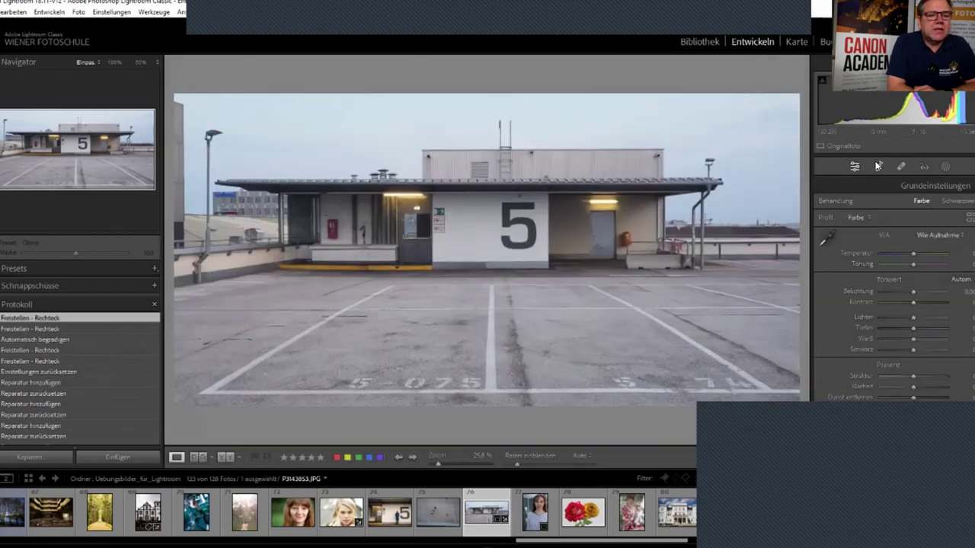
left_click(878, 166)
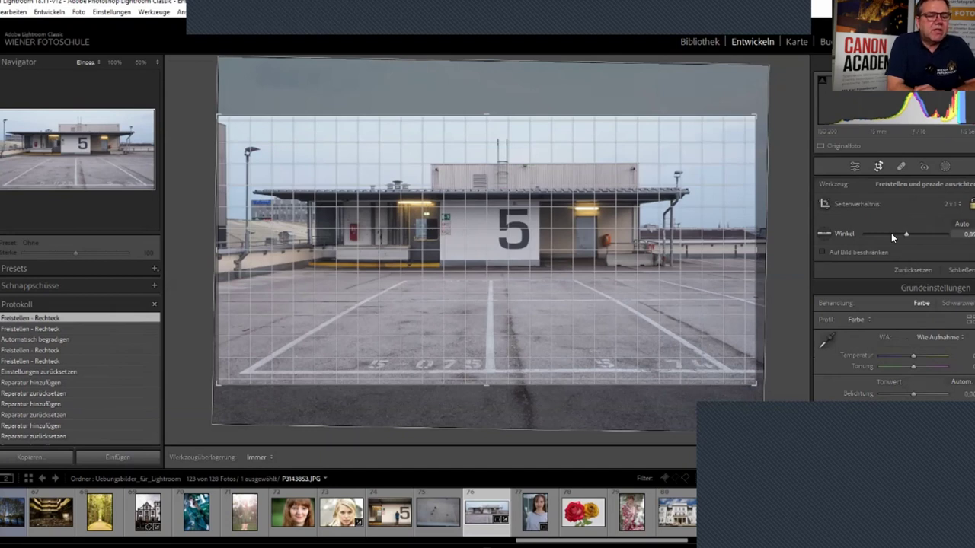
left_click(952, 269)
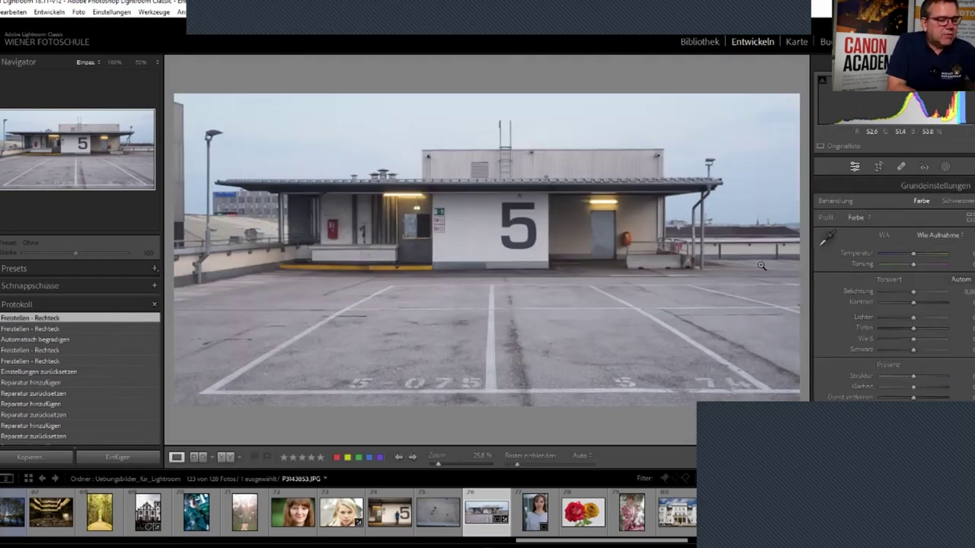
- Find the calligraphy medallion photo DCM-00010.cr2 in the Bibliothek grid and open it in the Entwickeln module
key("g")
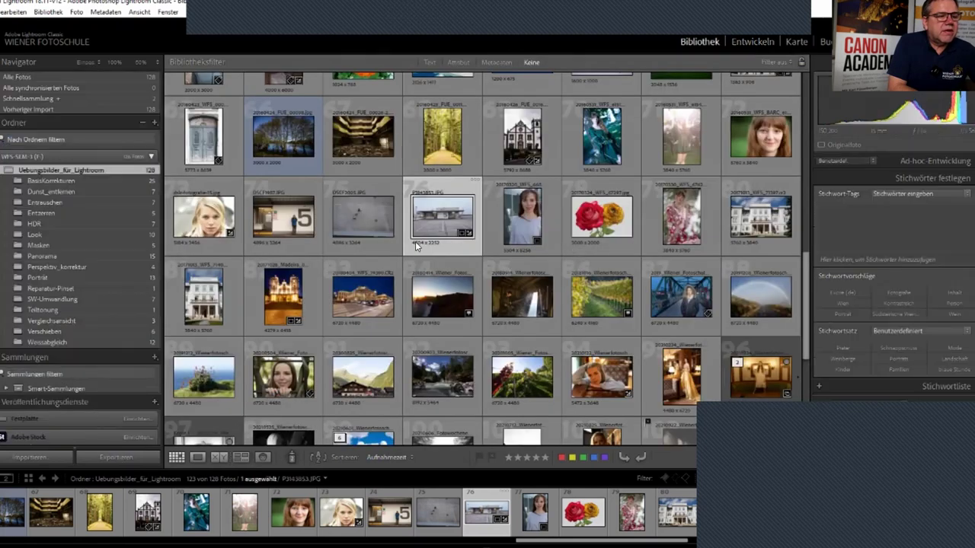
scroll(415, 241, "up", 3)
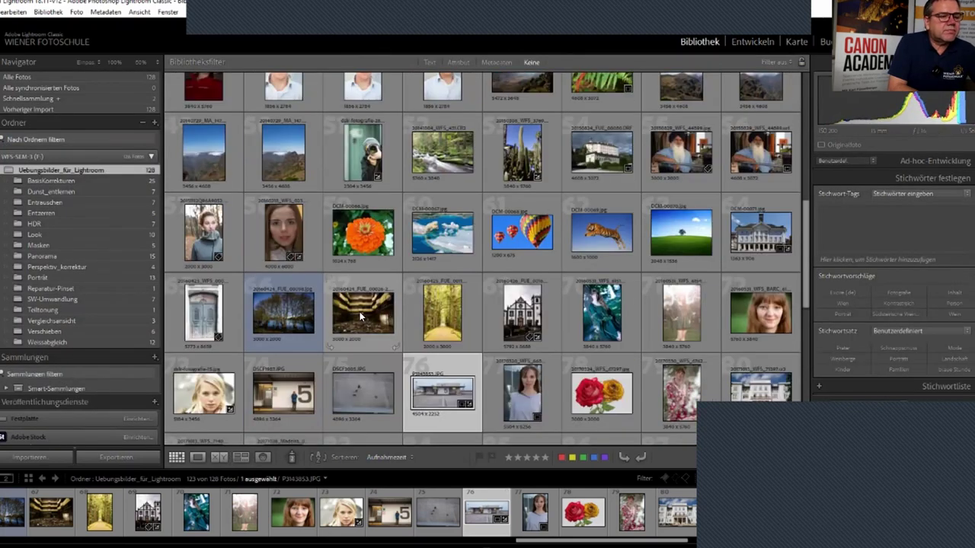
scroll(360, 312, "up", 8)
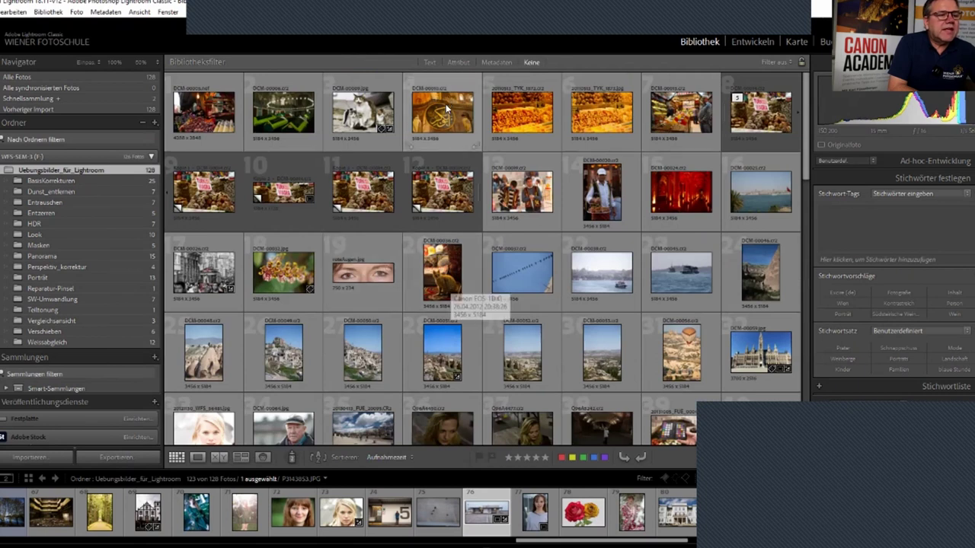
left_click(443, 114)
double_click(442, 114)
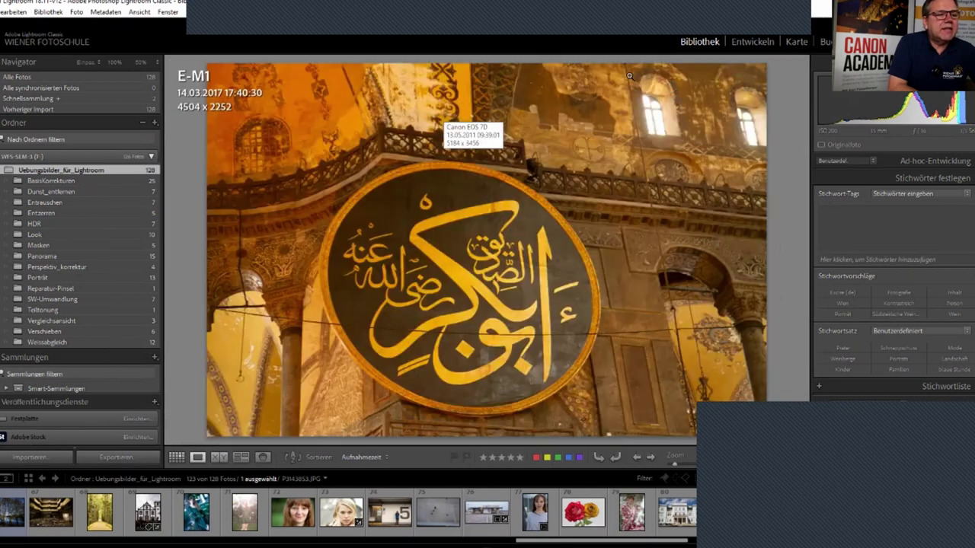
left_click(755, 43)
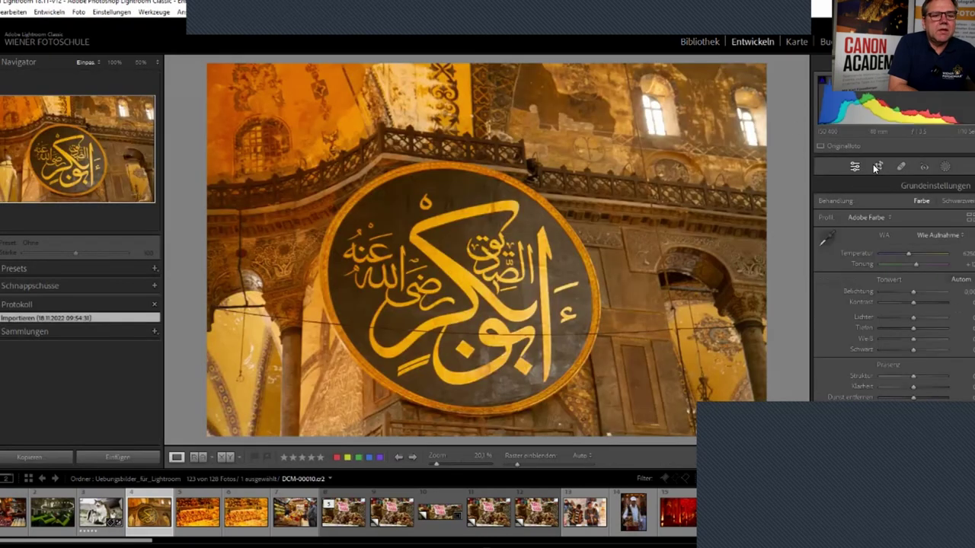
- Crop the calligraphy medallion photo to the 16 x 9 aspect ratio, placing the frame at the photo's lower edge
left_click(877, 167)
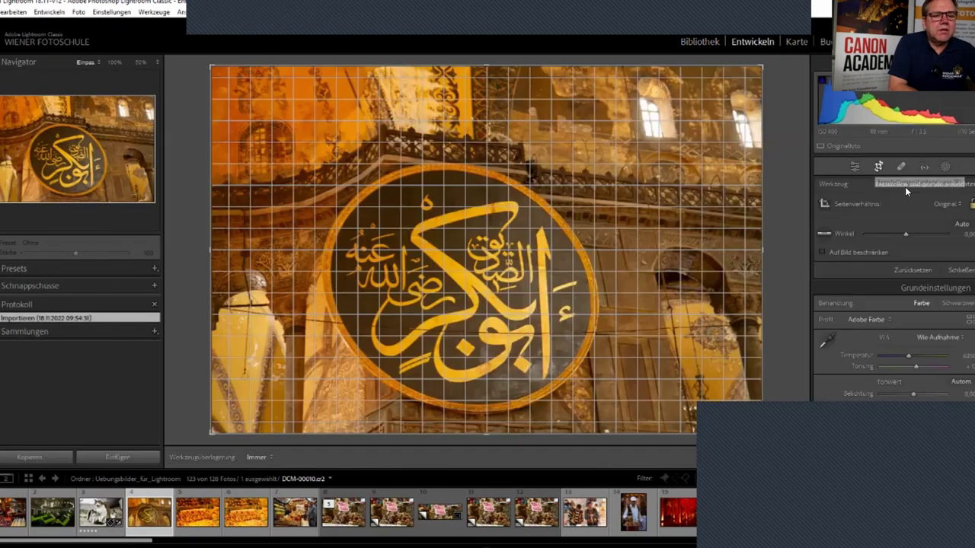
left_click(949, 204)
left_click(883, 333)
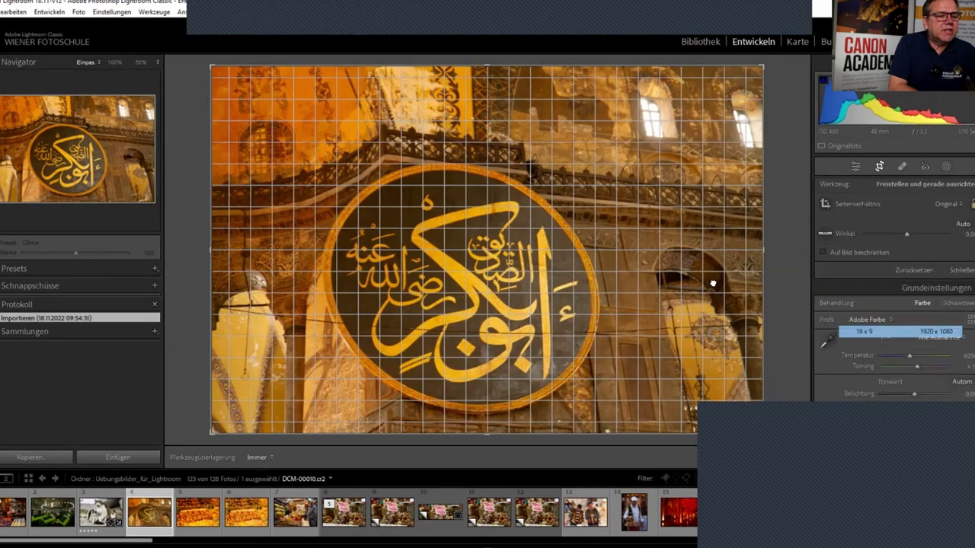
left_click_drag(722, 253, 722, 259)
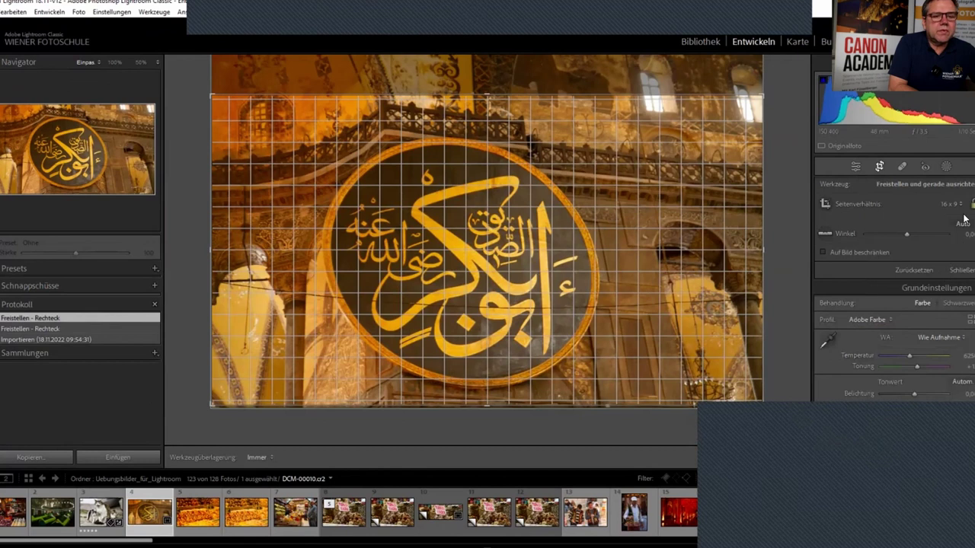
left_click(960, 271)
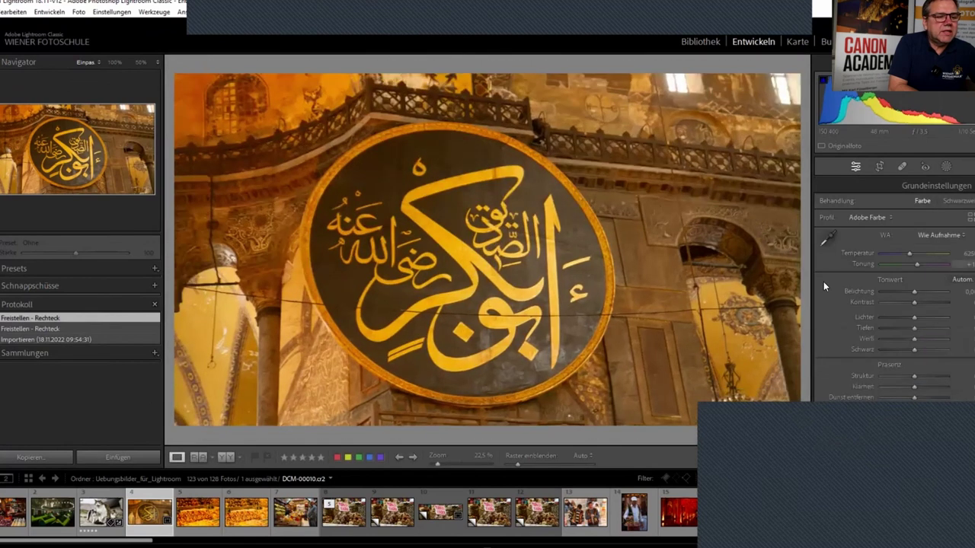
- Synchronise only Freistellen, Prozessversion and Kalibrierung from the medallion photo DCM-00010.cr2 to the next four photos in the Bibliothek grid
key("g")
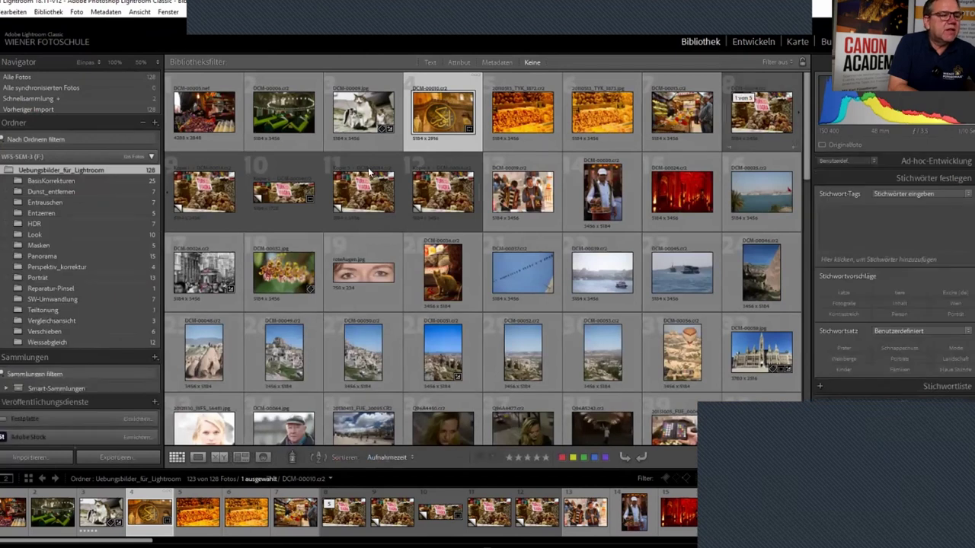
left_click(760, 114, "shift")
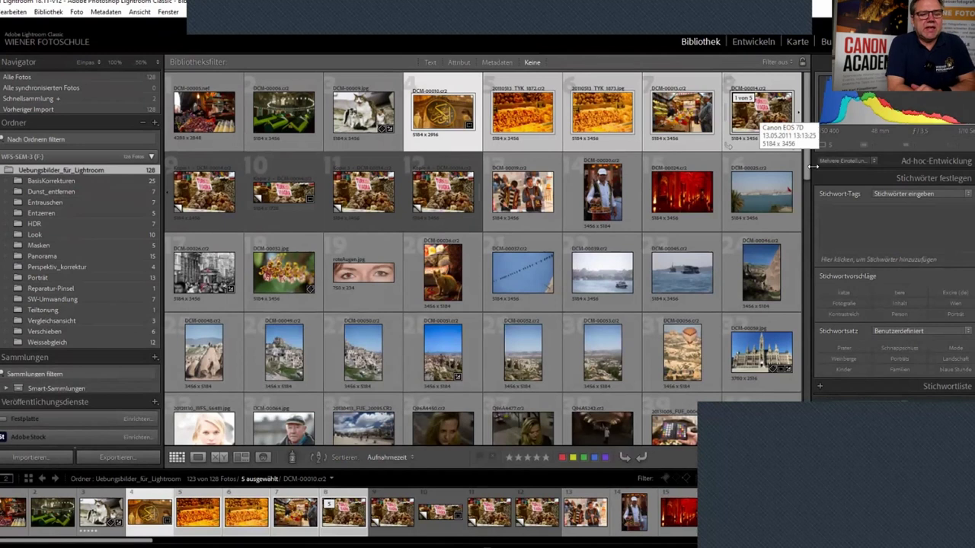
left_click(940, 461)
left_click(356, 371)
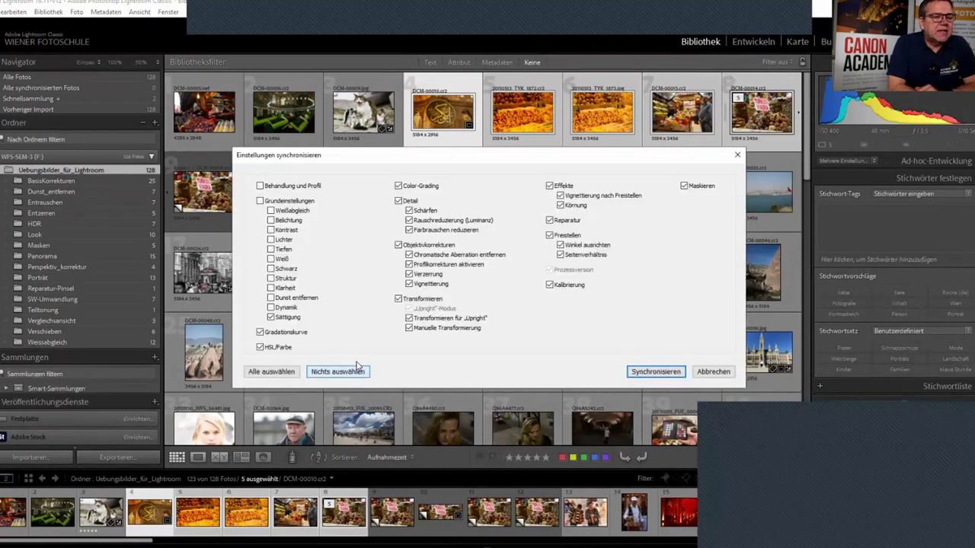
left_click(550, 285)
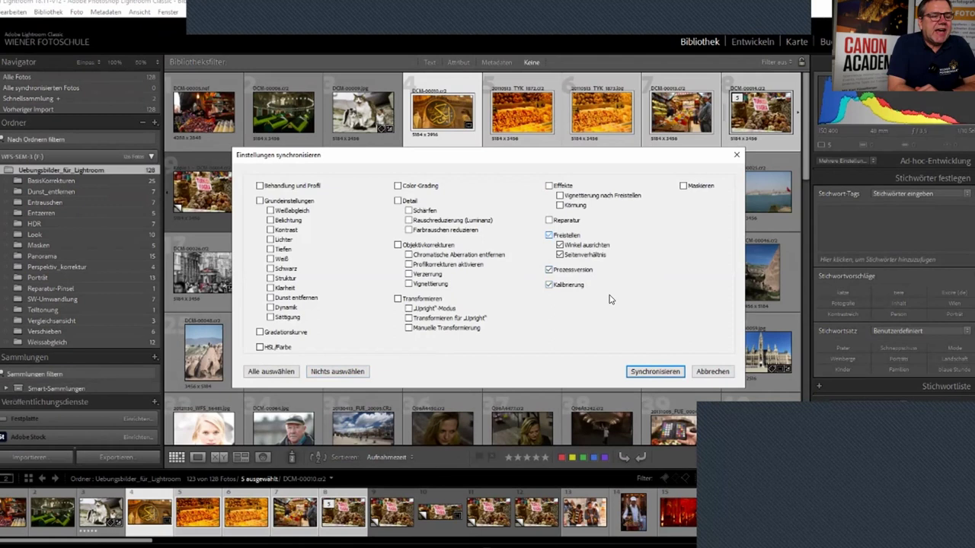
left_click(653, 372)
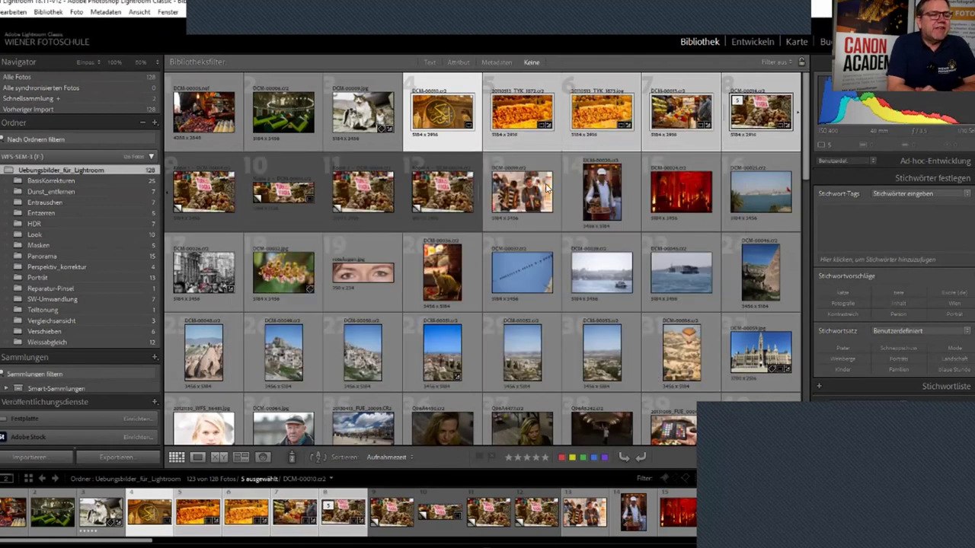
- Open the Turkish delight photo 20110513_TYK_1872.cr2 in the Entwickeln module and shift the image downward within its 16 x 9 crop
double_click(527, 107)
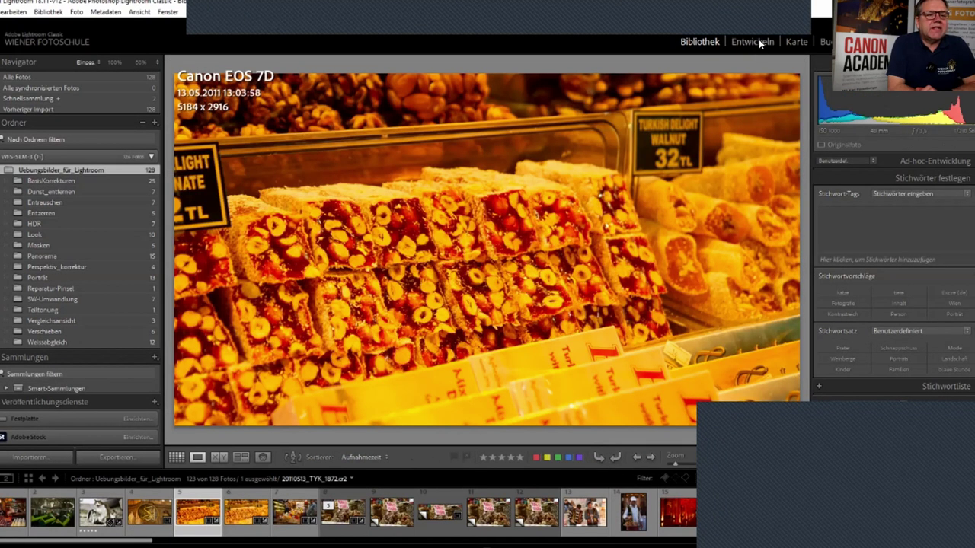
left_click(759, 40)
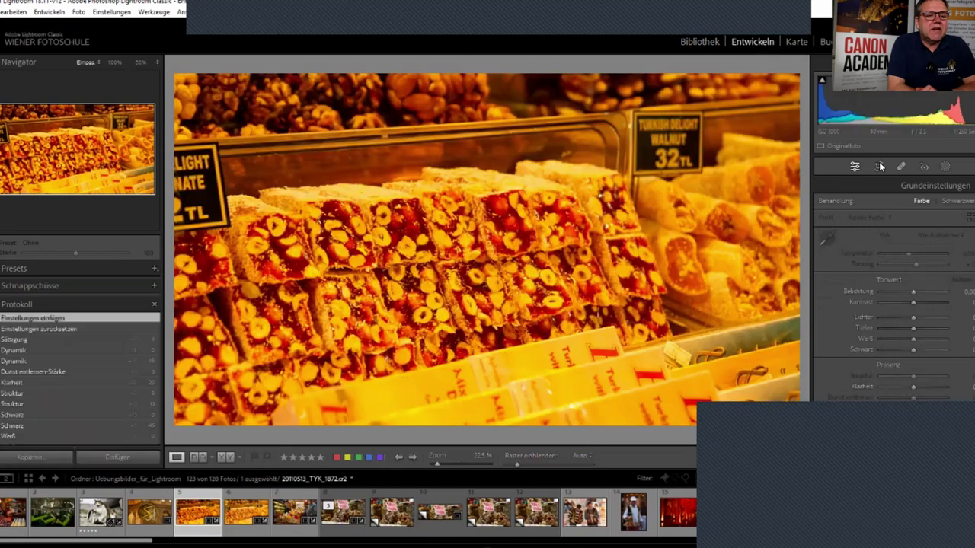
left_click(879, 164)
left_click_drag(627, 226, 628, 263)
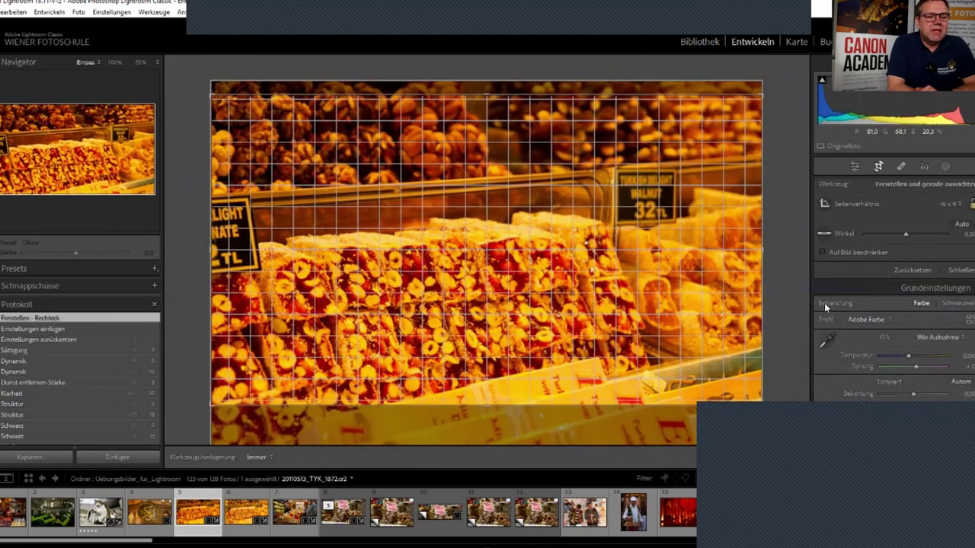
left_click(958, 271)
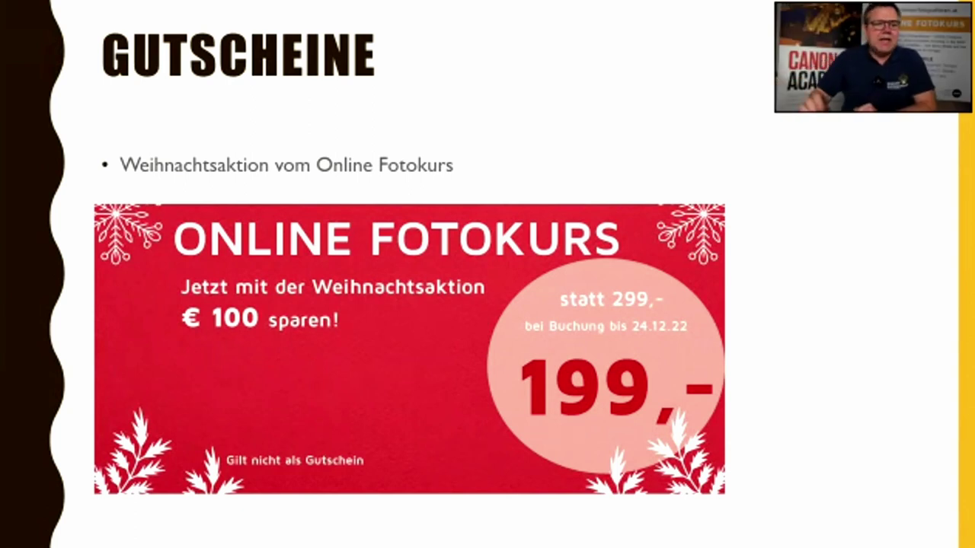
key("Right")
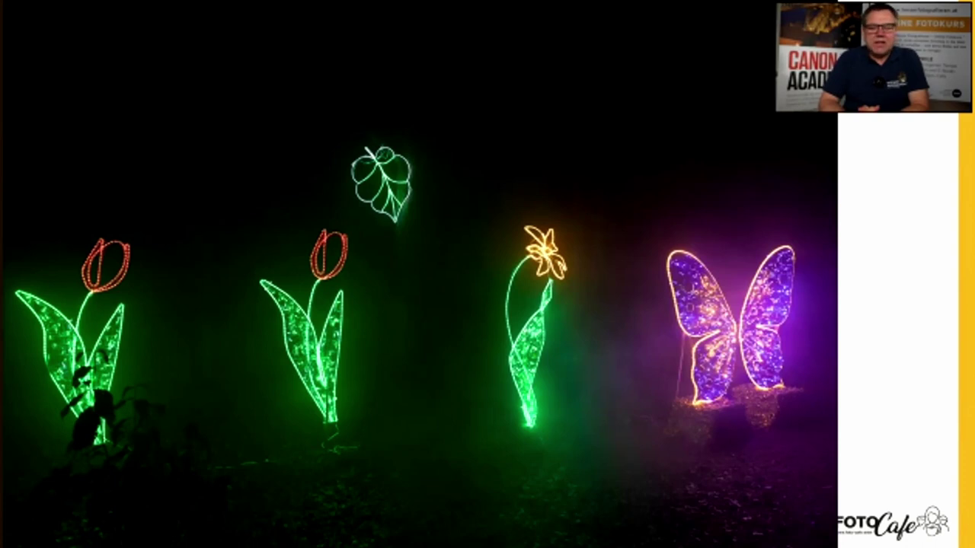
key("Right")
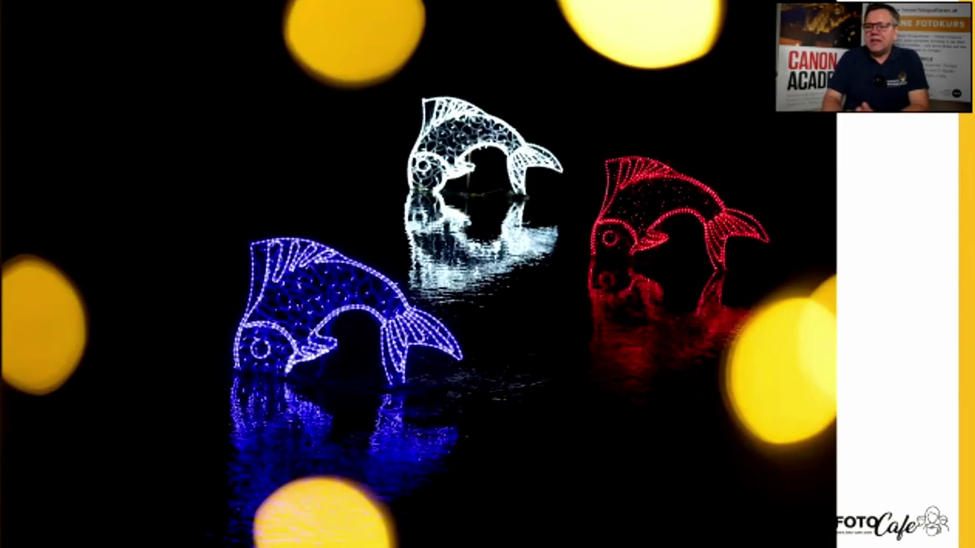